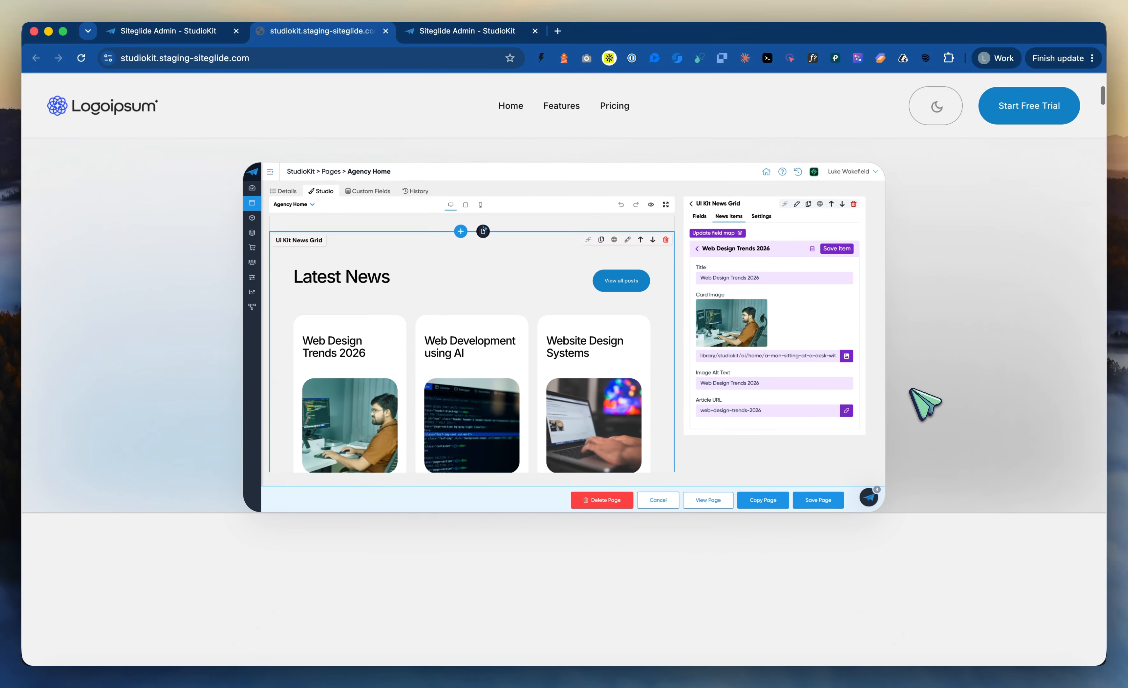
# Step: Look over the published StudioKit home page, and go back to the Studio Libraries list in Siteglide Admin
pyautogui.scroll(-15, 925, 403)
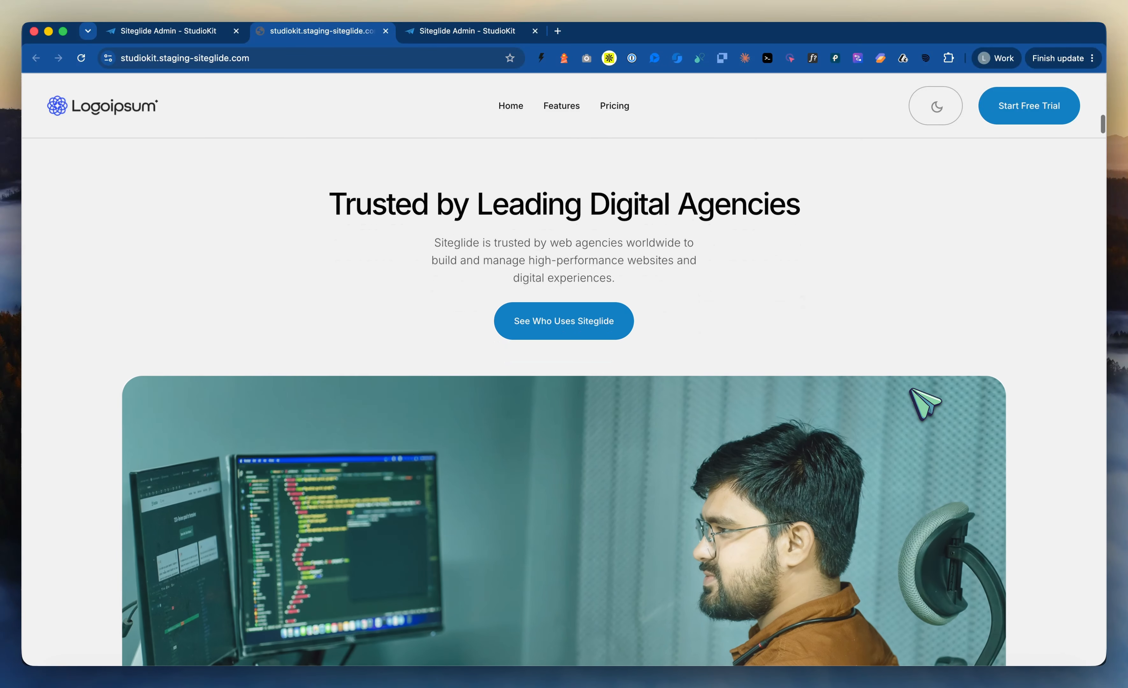
pyautogui.scroll(20, 925, 403)
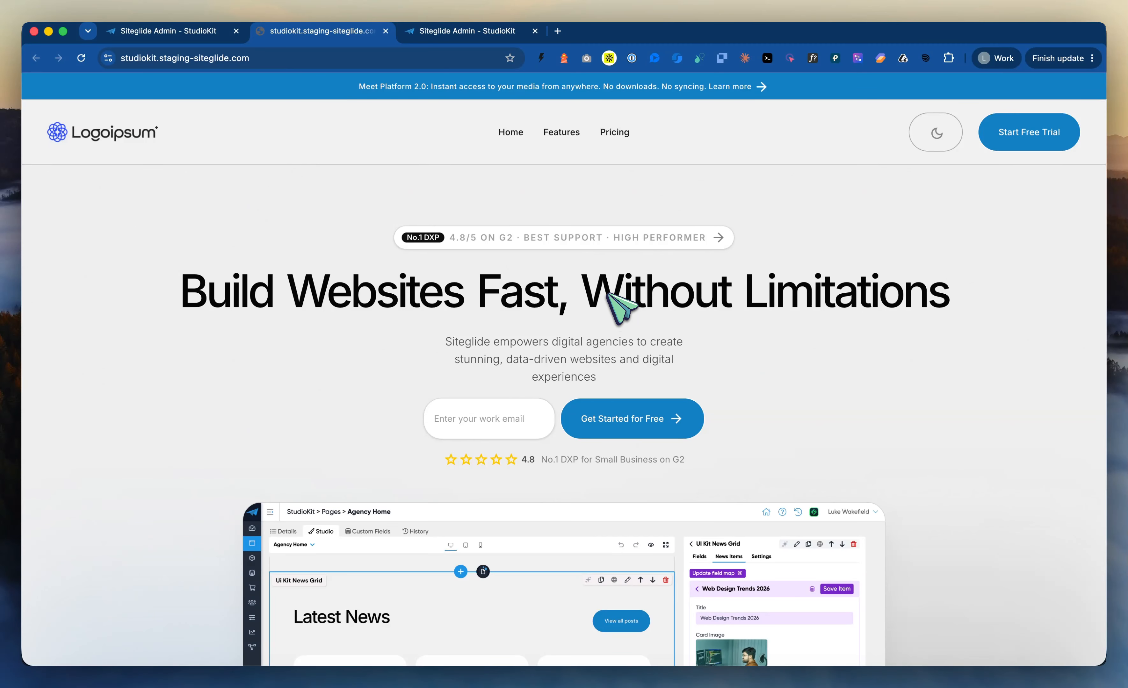
pyautogui.click(188, 31)
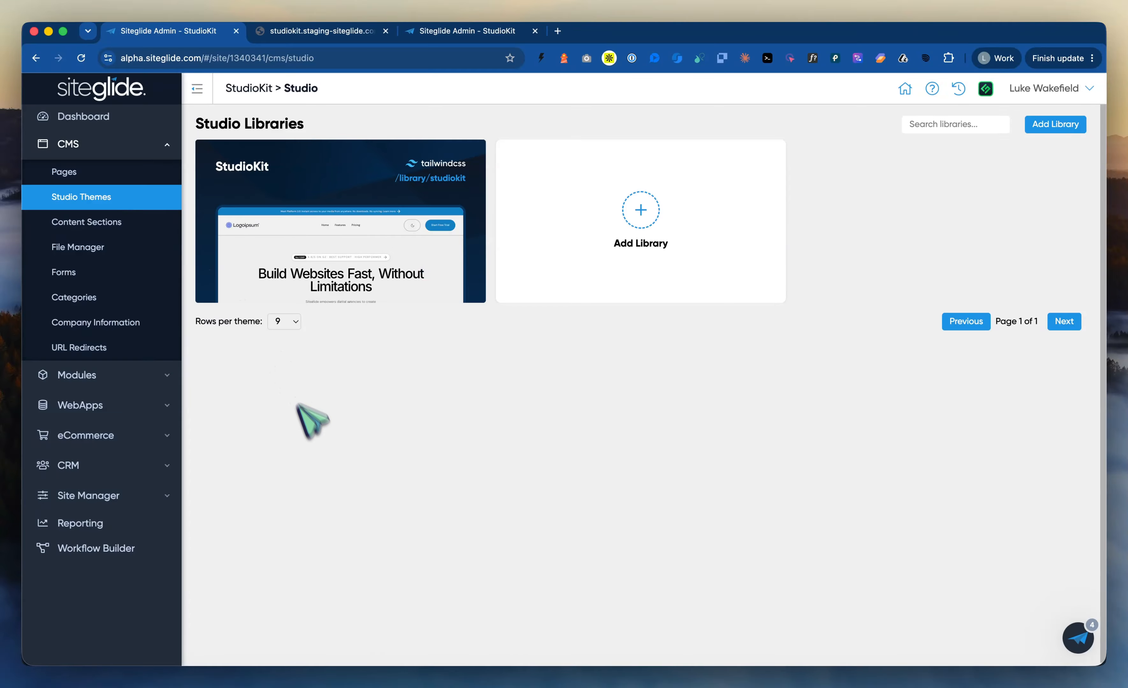
pyautogui.moveTo(341, 301)
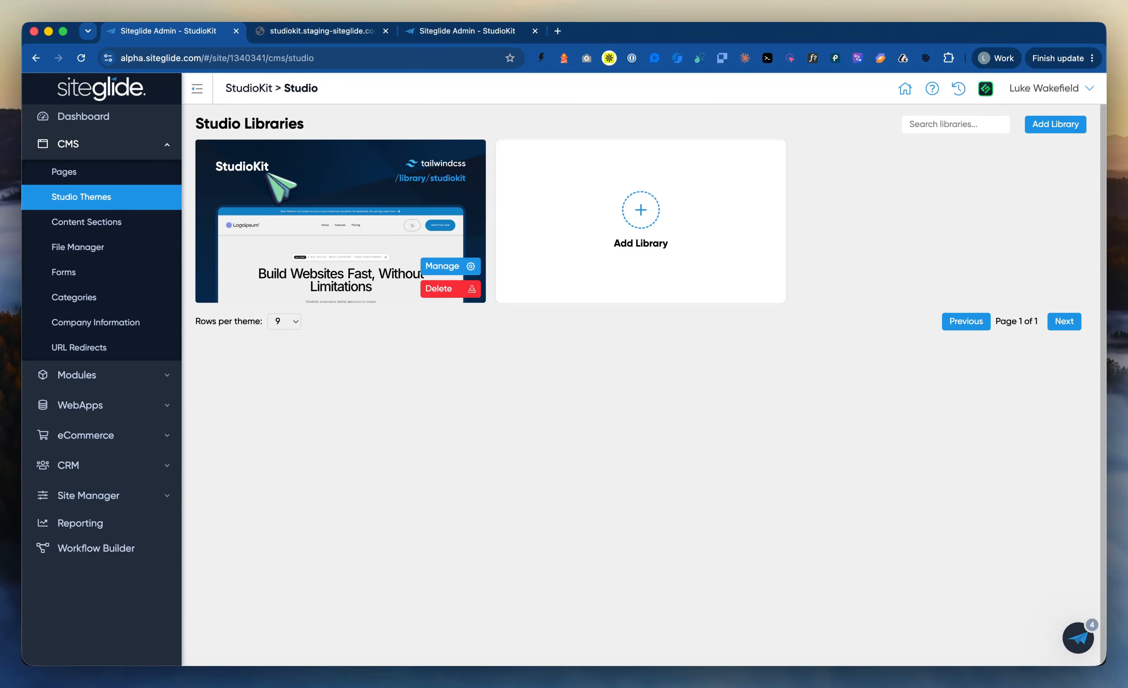
# Step: Look over the marketplace libraries offered for a new library, and close the selection without installing one
pyautogui.click(1055, 124)
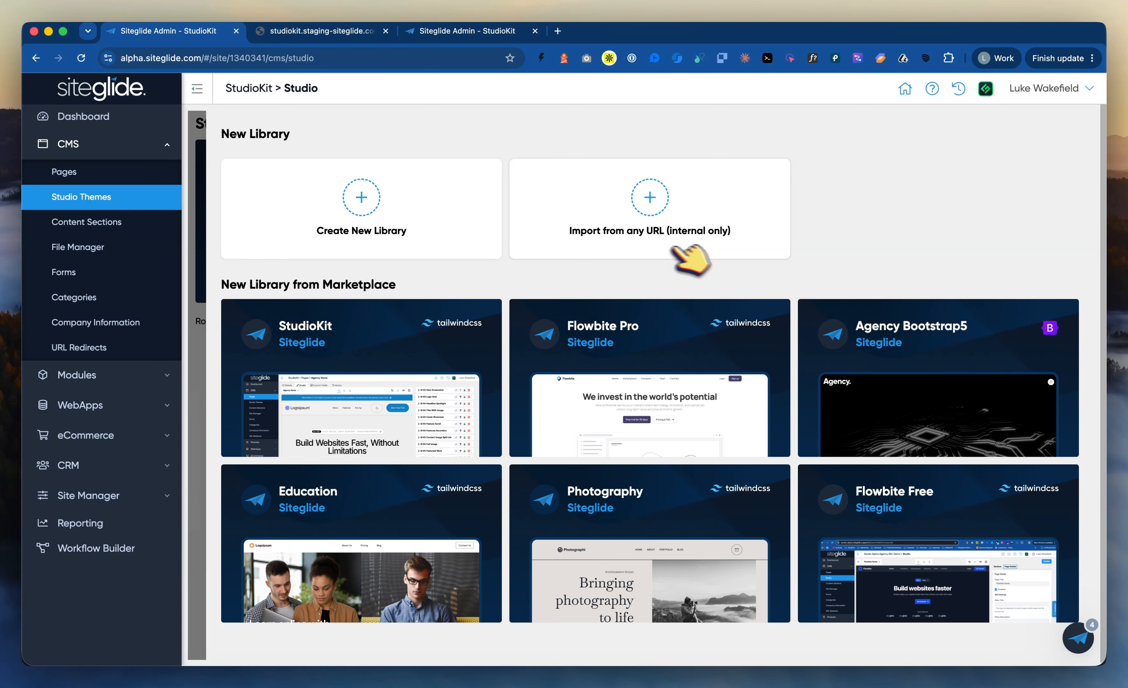
pyautogui.moveTo(649, 402)
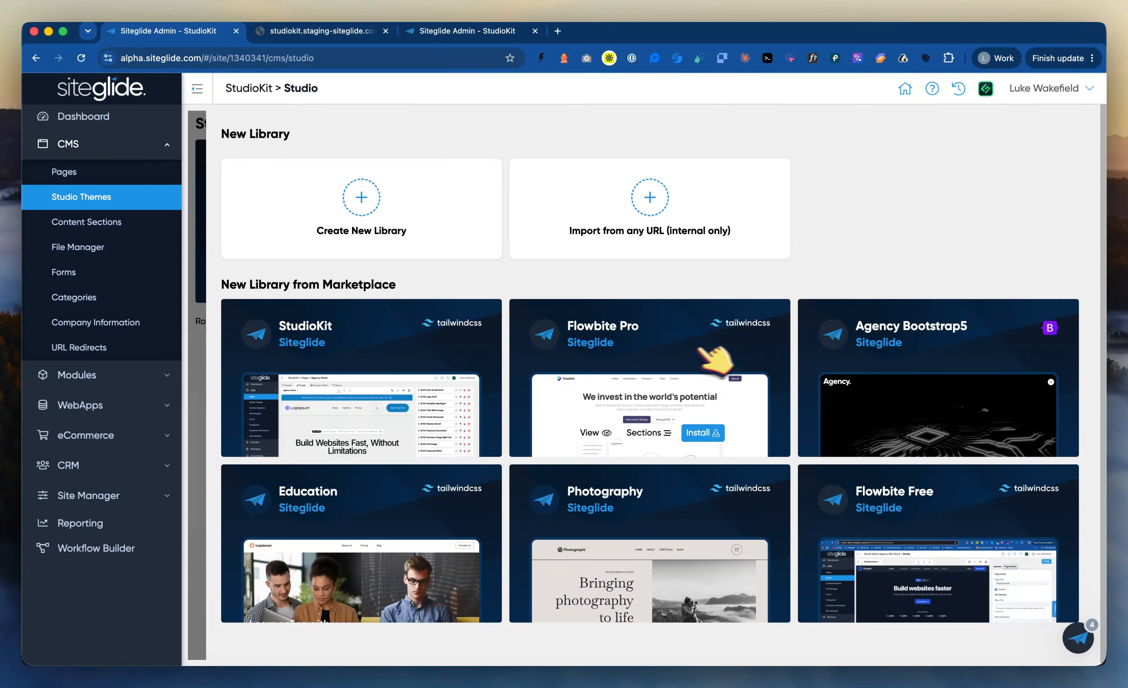
pyautogui.moveTo(667, 544)
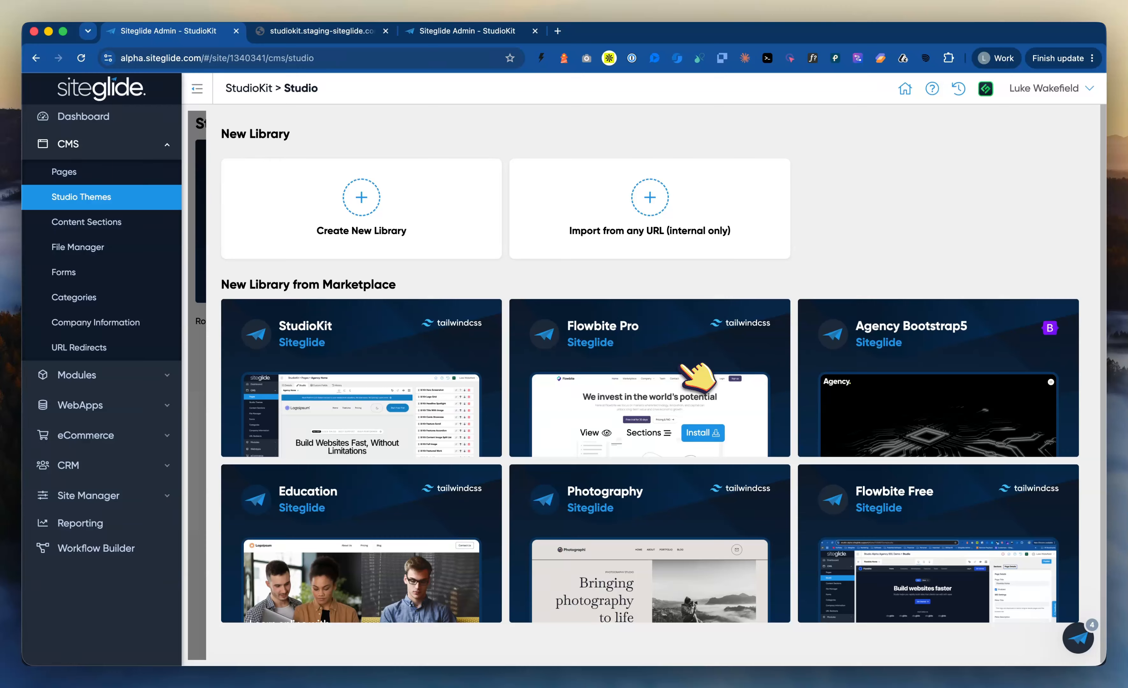
pyautogui.moveTo(435, 351)
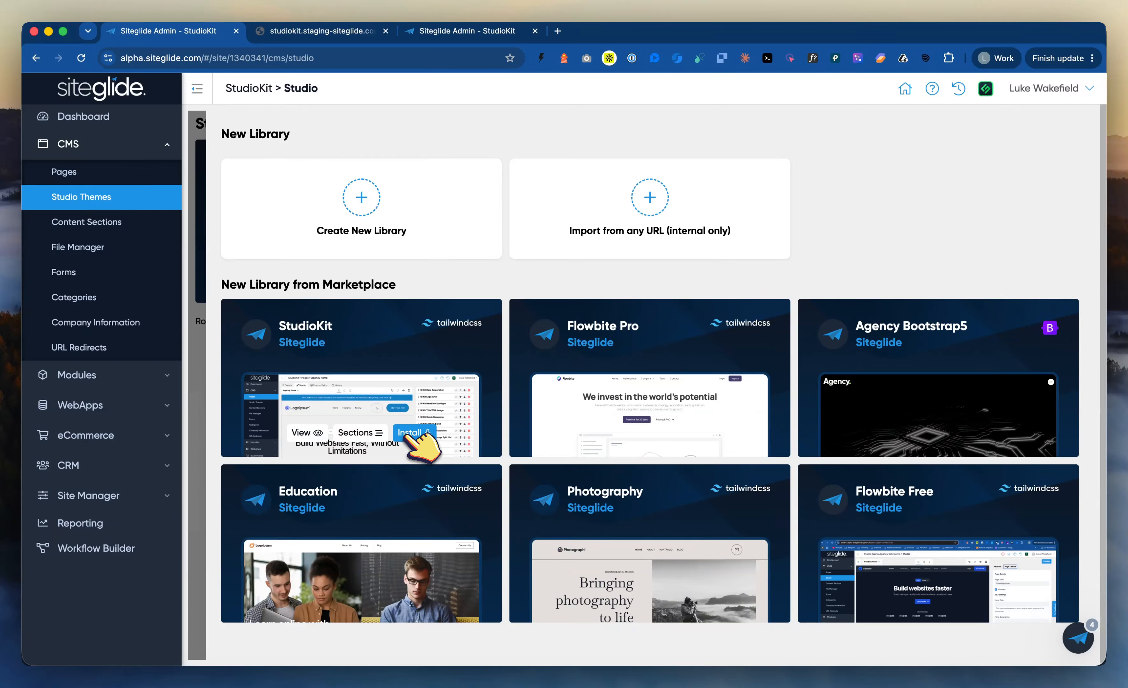
pyautogui.click(204, 351)
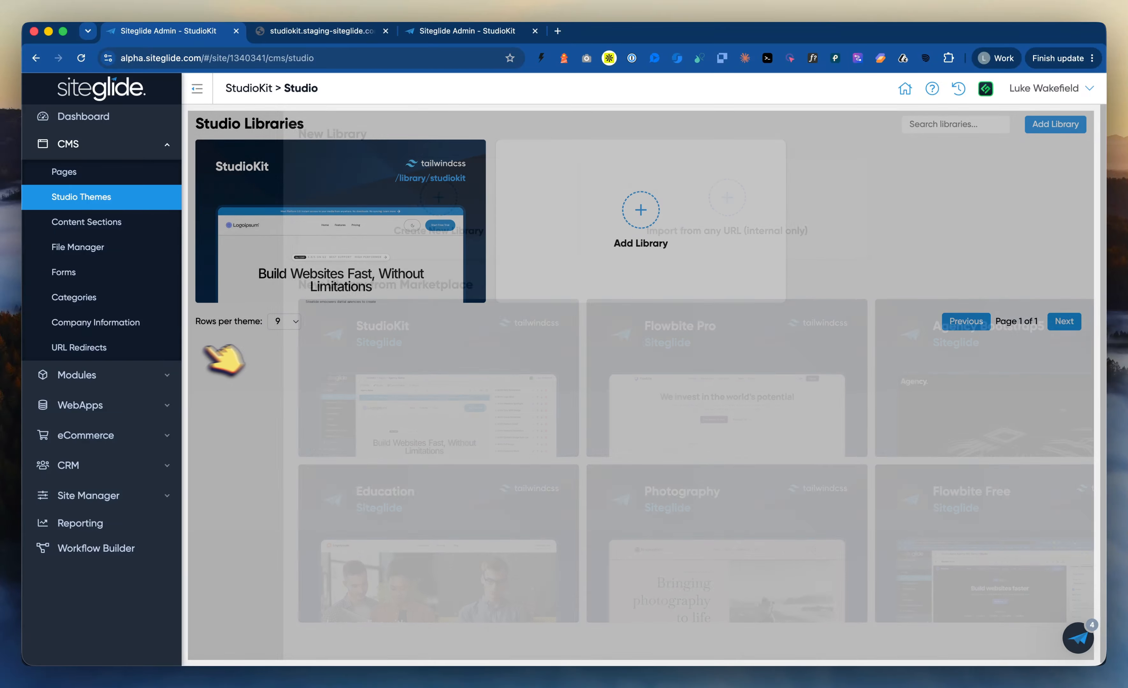
# Step: Open the StudioKit library for management and look over its default theme's colors and fonts
pyautogui.moveTo(306, 278)
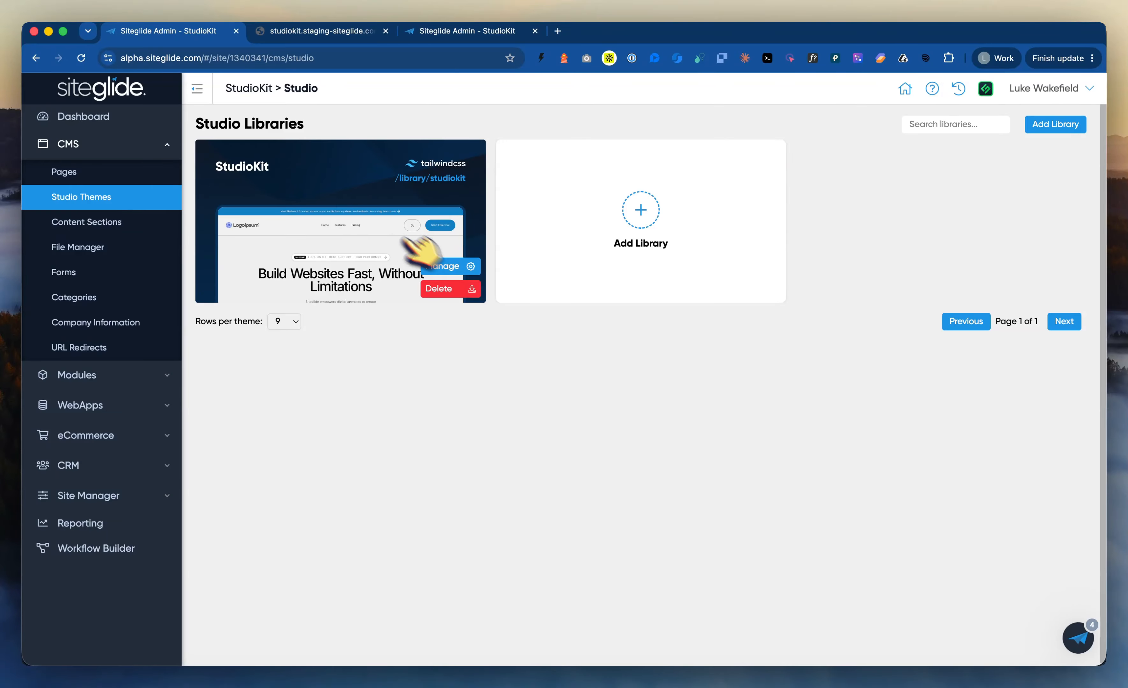
pyautogui.click(448, 266)
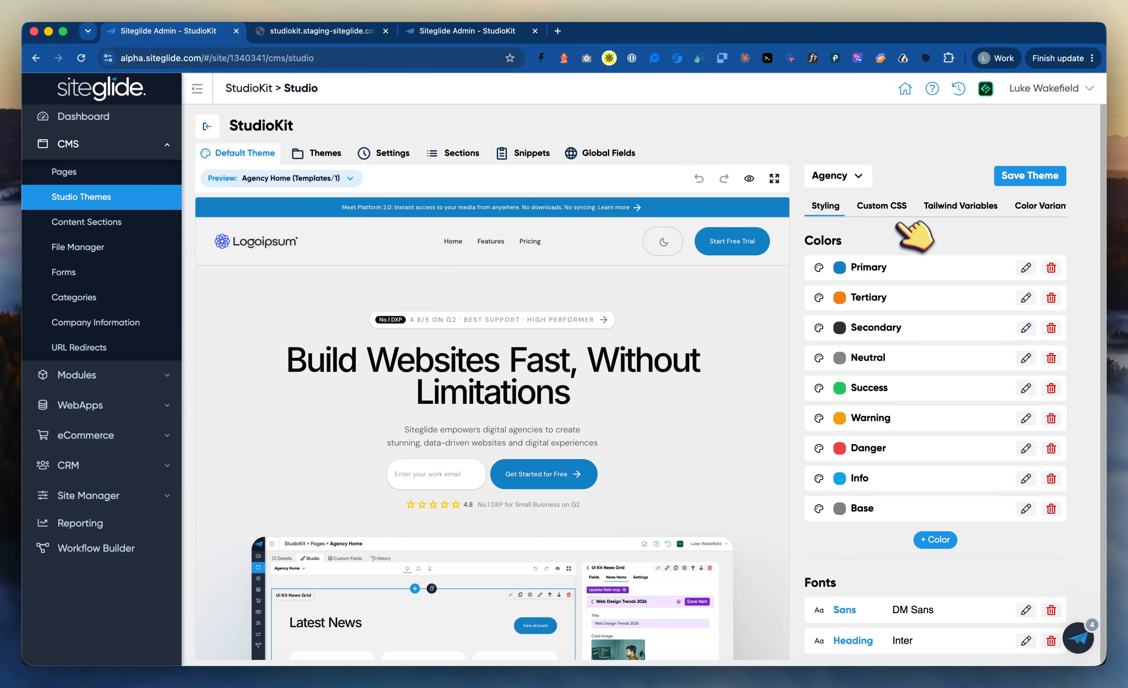
pyautogui.scroll(-3, 885, 394)
pyautogui.scroll(3, 885, 394)
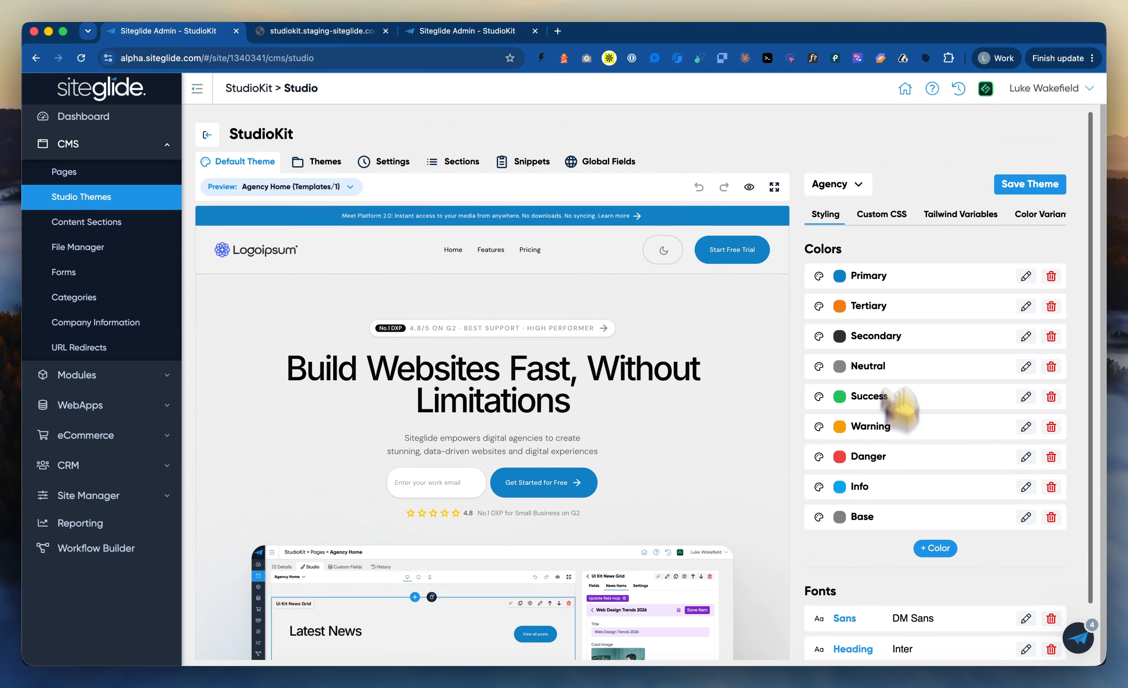
# Step: Review the Agency theme's custom CSS, Tailwind variables, color variants and theme details
pyautogui.click(880, 205)
pyautogui.click(957, 206)
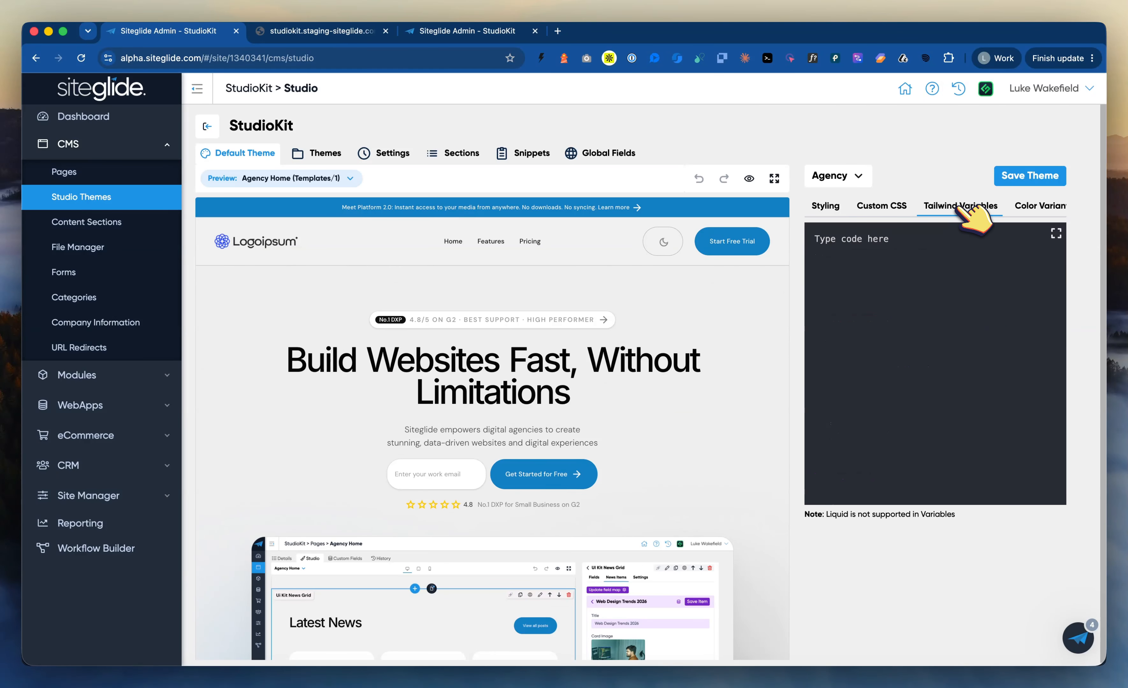
pyautogui.hscroll(3, 991, 209)
pyautogui.click(989, 207)
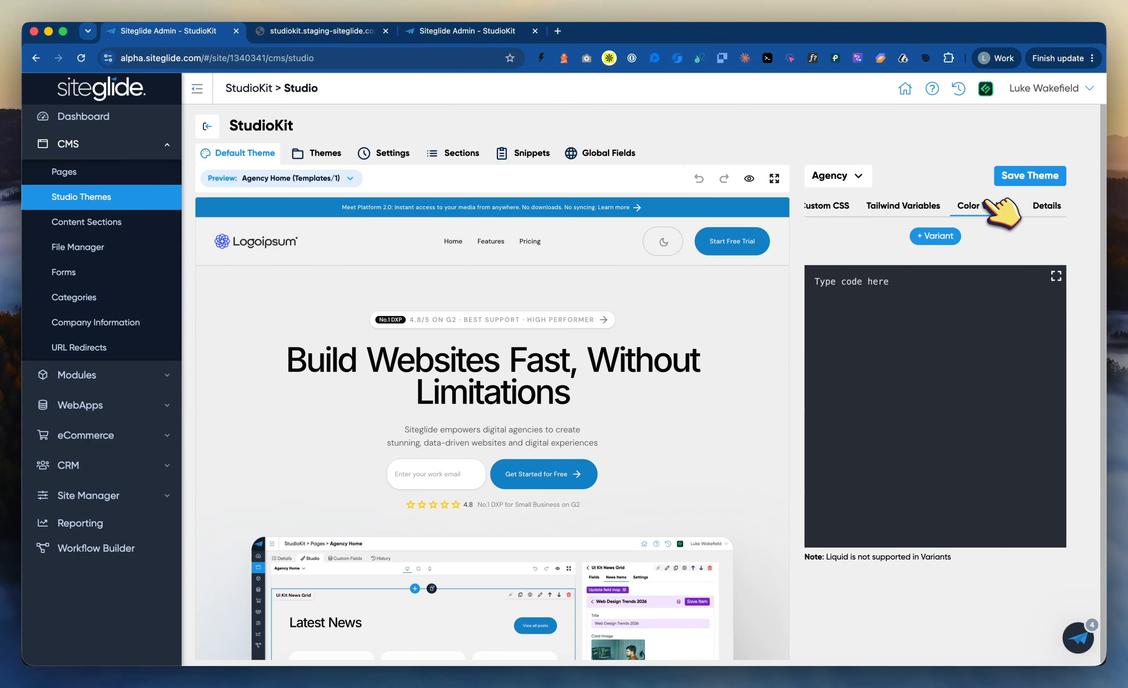
pyautogui.click(1050, 204)
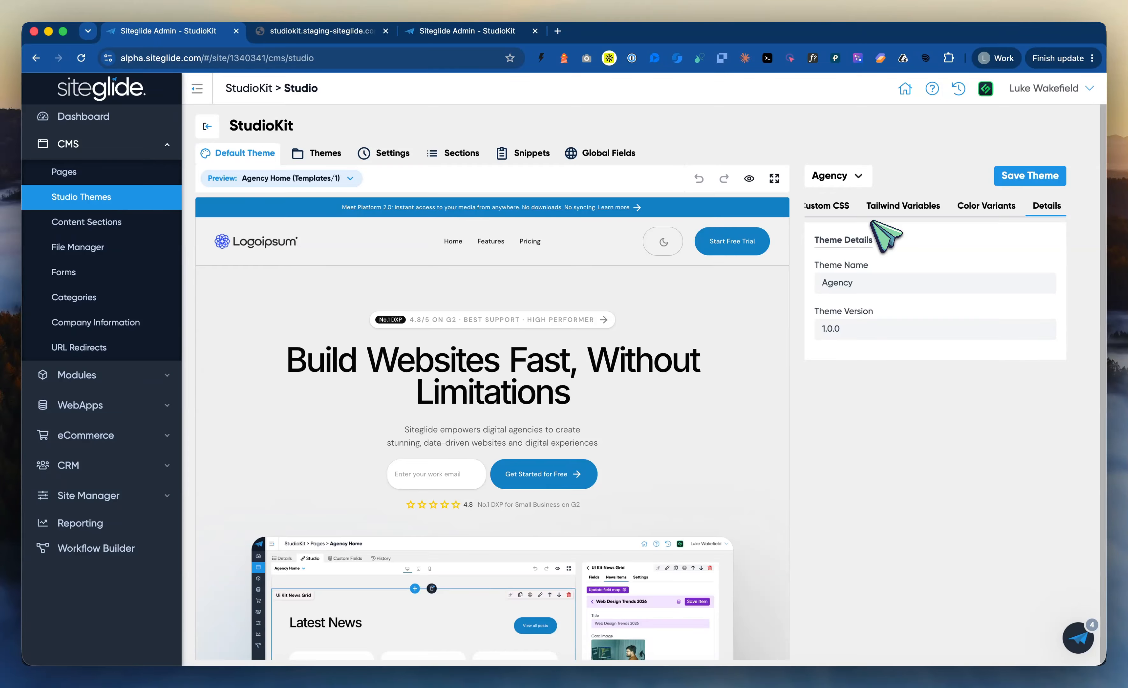
# Step: Switch from the Agency theme to the Mono theme and look through its Agency Home preview
pyautogui.click(861, 178)
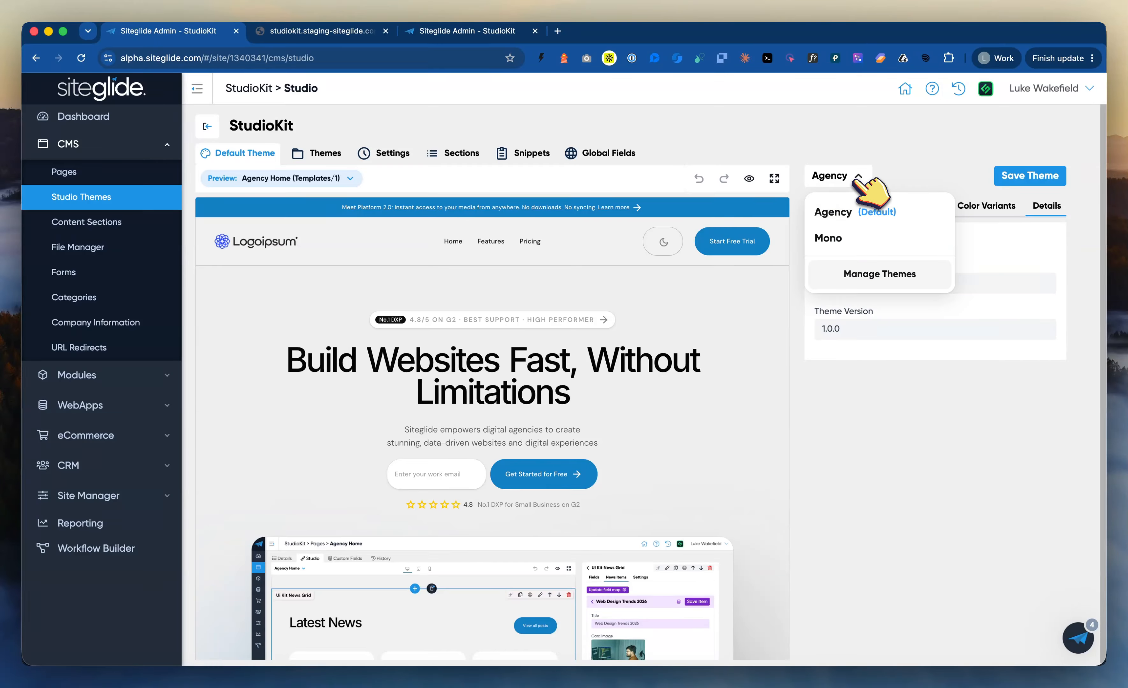
pyautogui.click(833, 237)
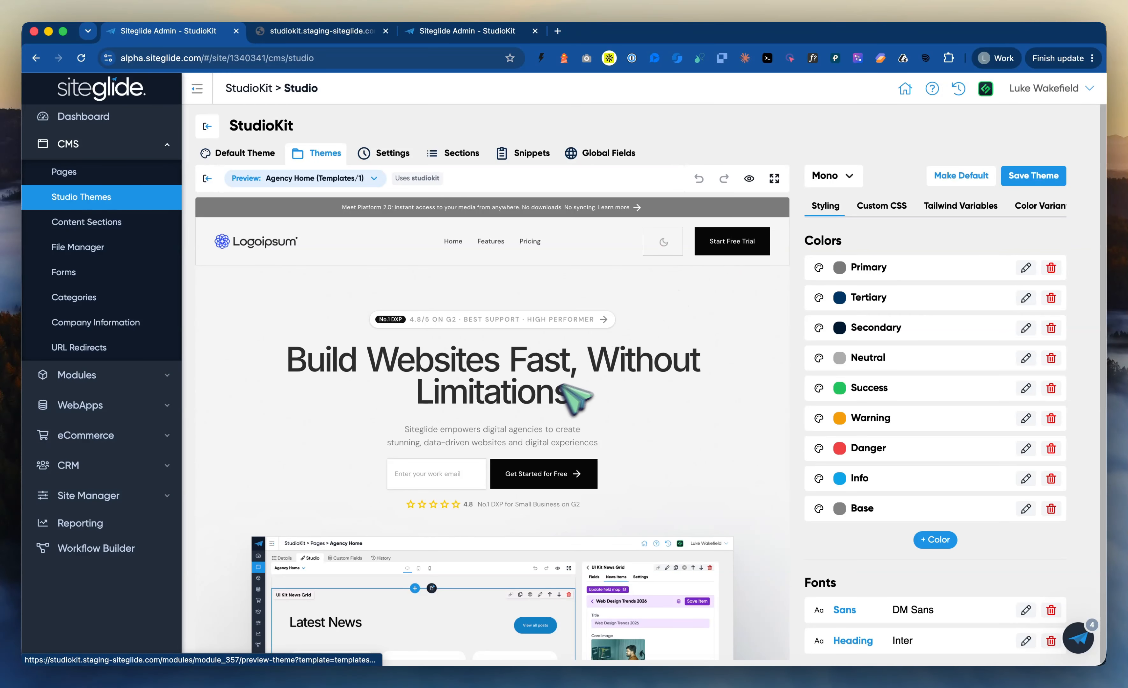
pyautogui.scroll(-10, 574, 414)
pyautogui.scroll(10, 602, 440)
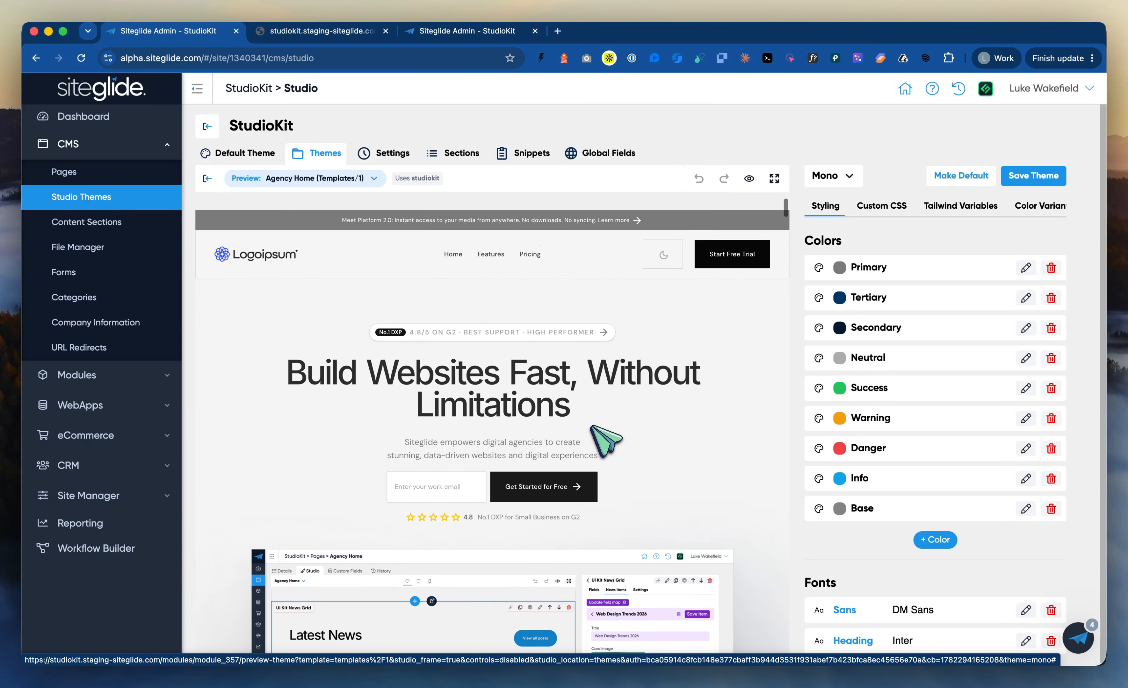
# Step: Inspect the Mono theme's custom CSS and styling, and compare it with the published home page
pyautogui.click(889, 206)
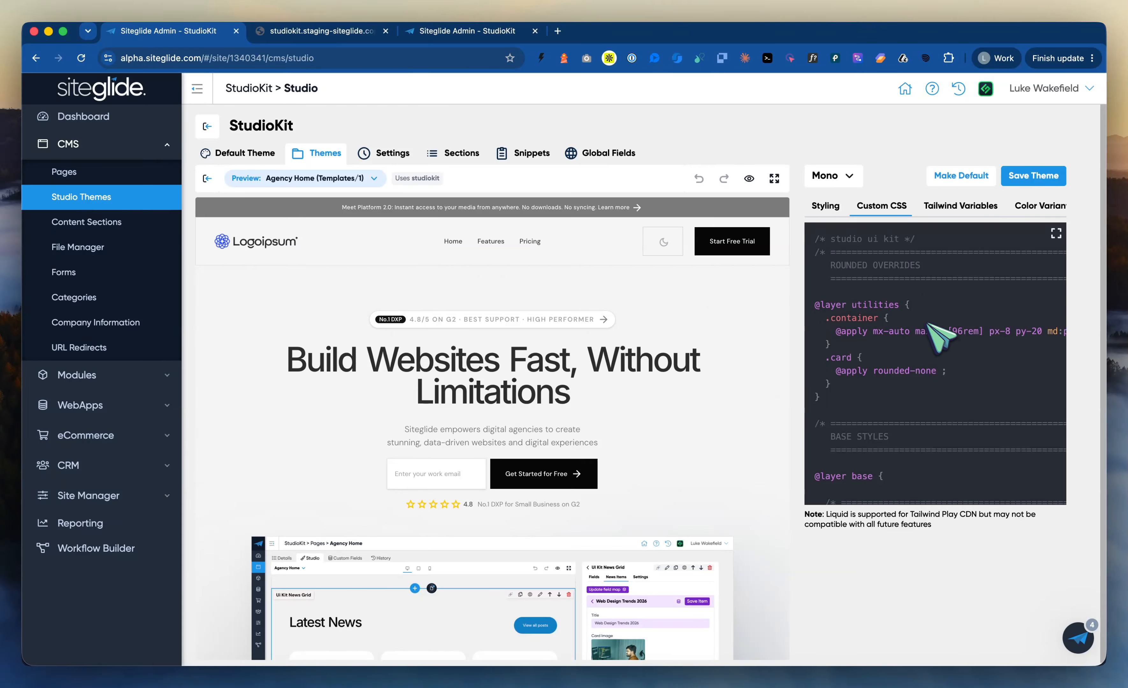
pyautogui.click(829, 205)
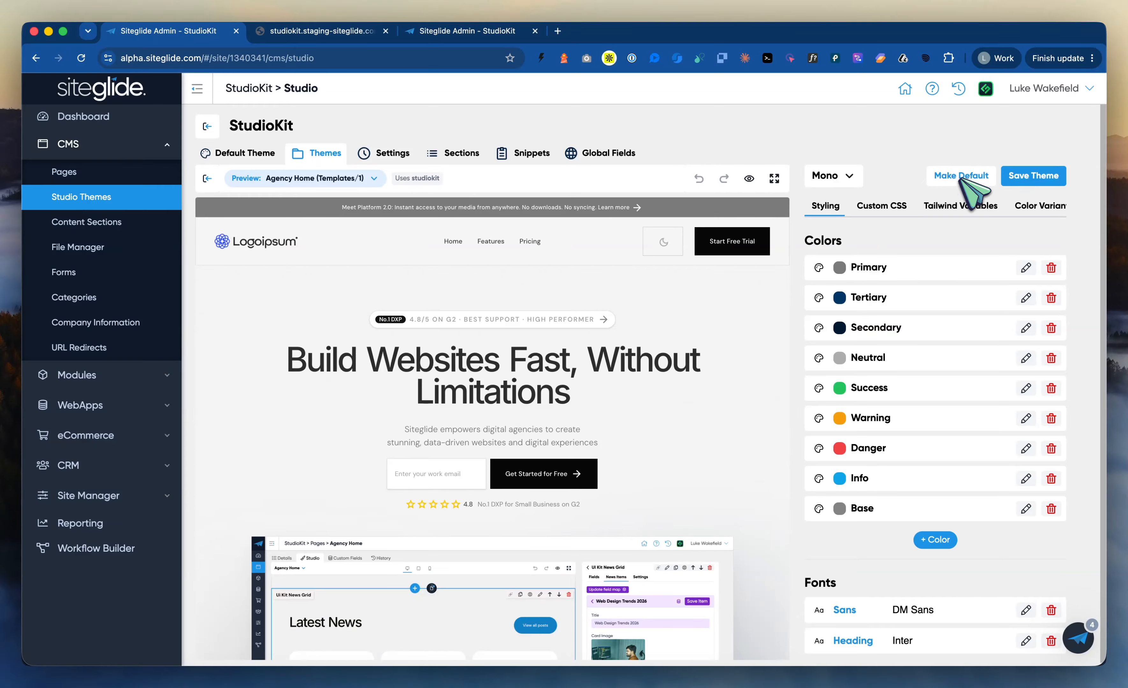
pyautogui.click(334, 33)
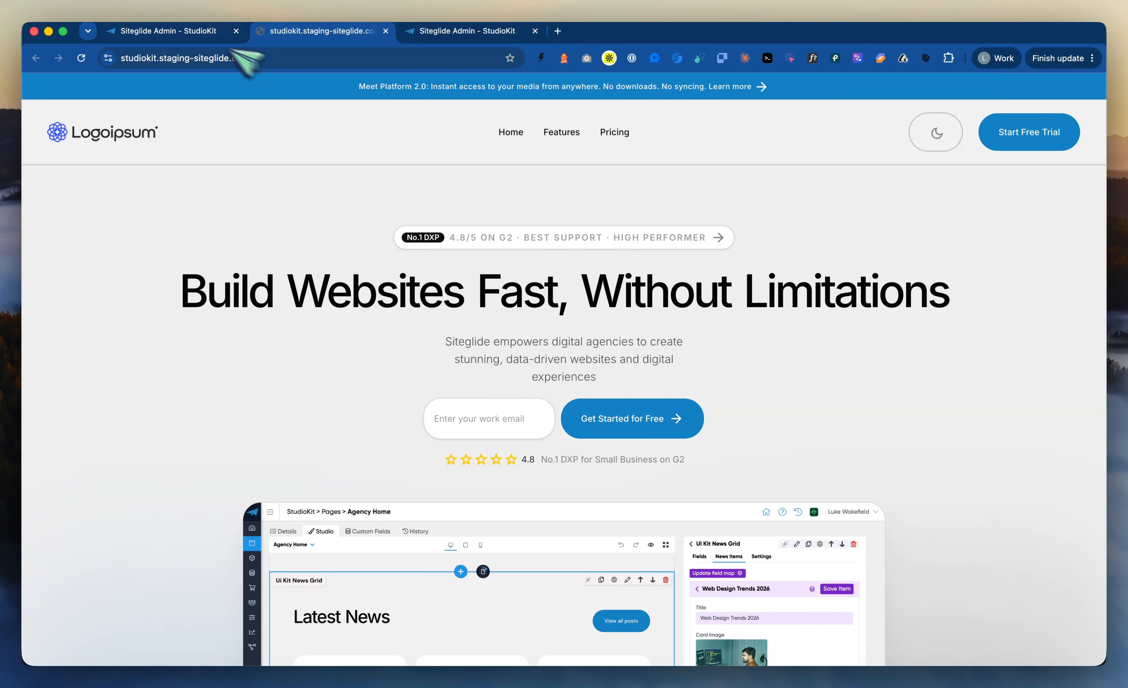
pyautogui.click(203, 33)
# Step: Make Mono the default theme of the StudioKit library
pyautogui.click(839, 175)
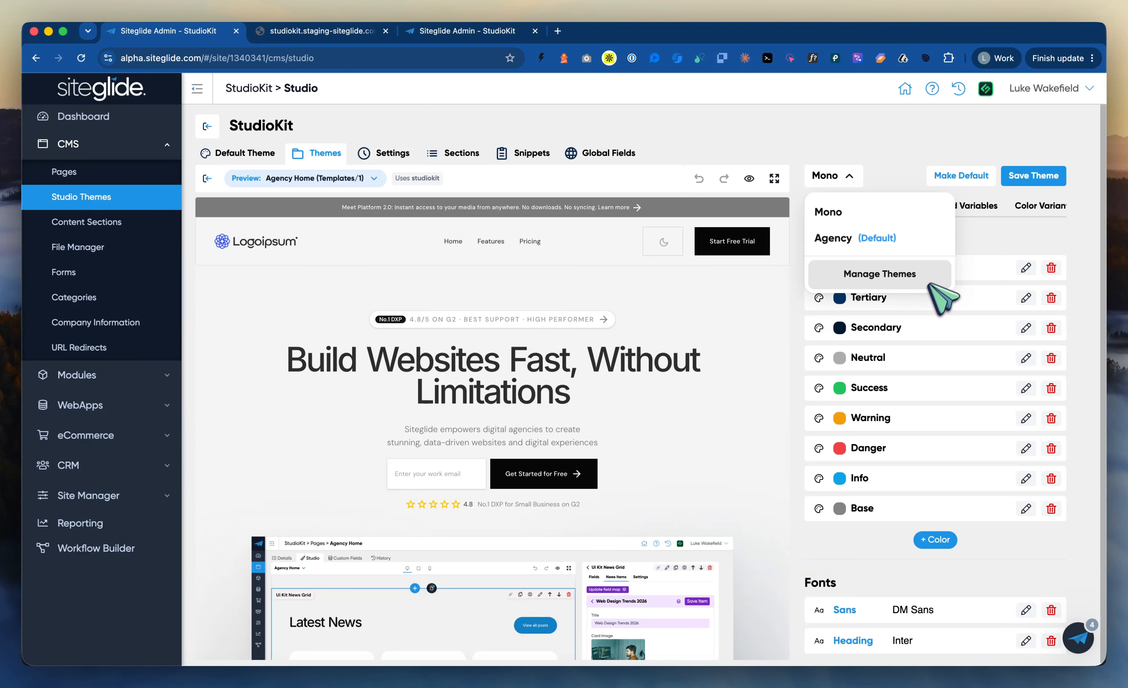
pyautogui.click(901, 130)
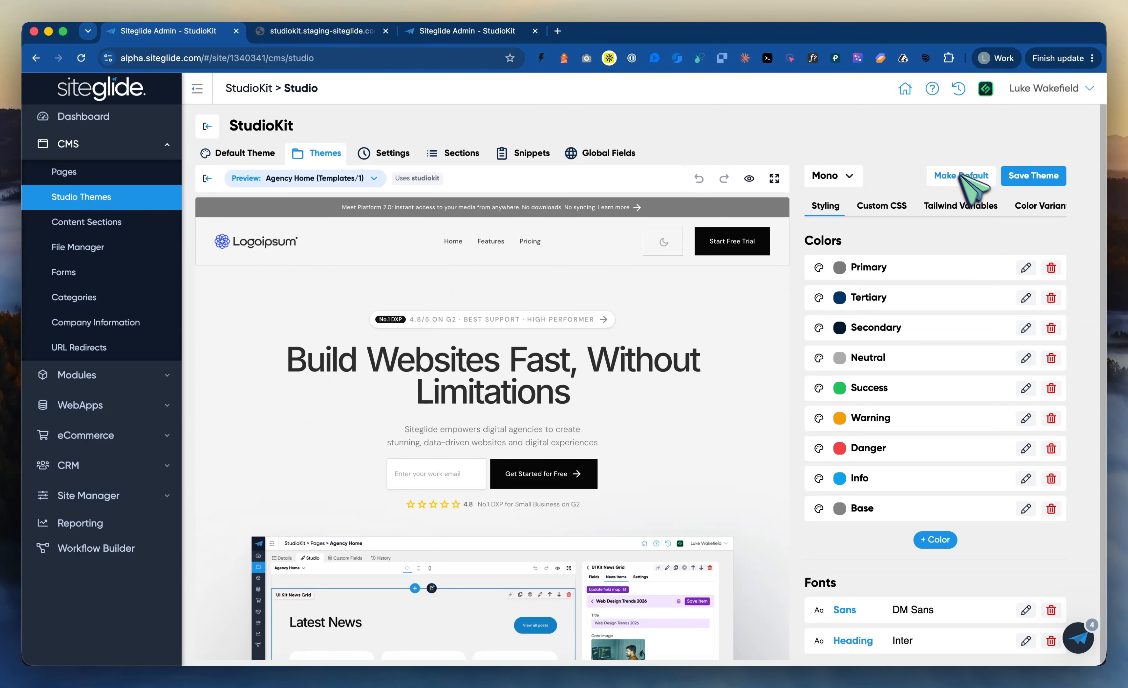
pyautogui.click(962, 176)
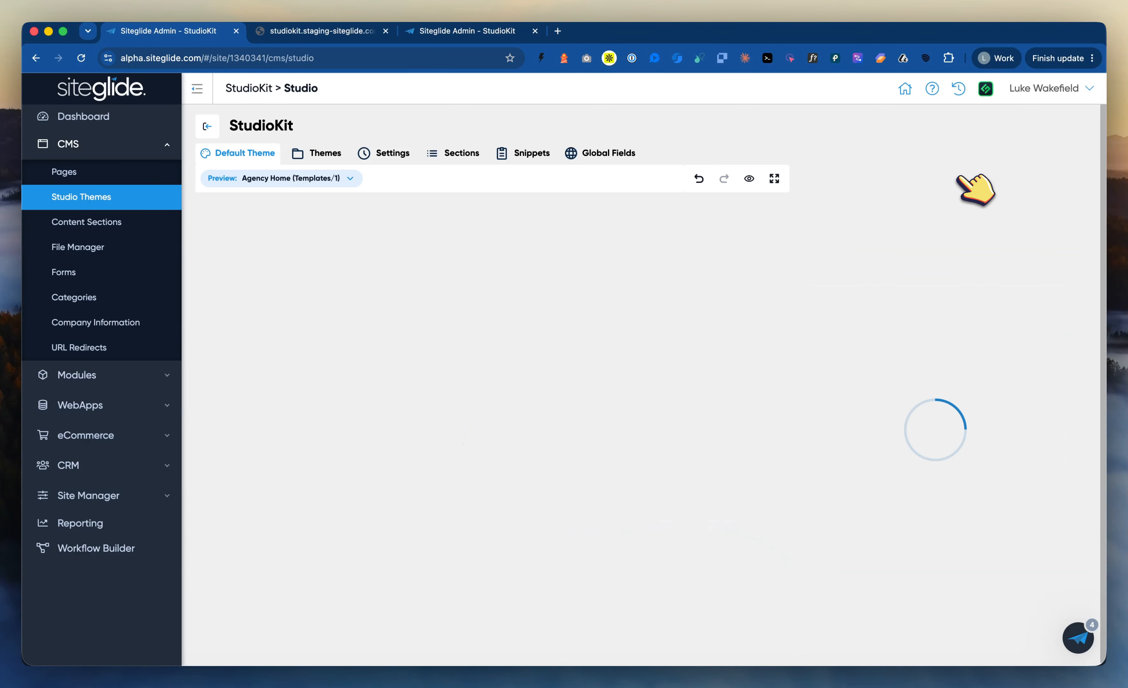
# Step: Check how the published home page looks with the Mono theme applied
pyautogui.click(347, 36)
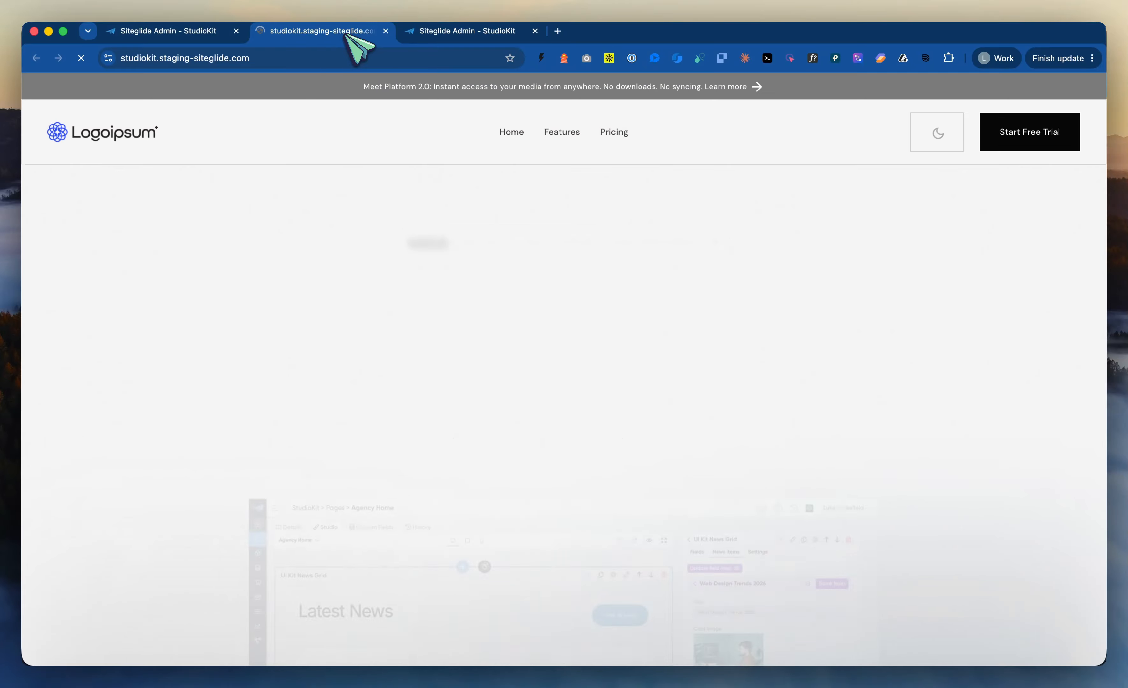
pyautogui.scroll(-6, 956, 366)
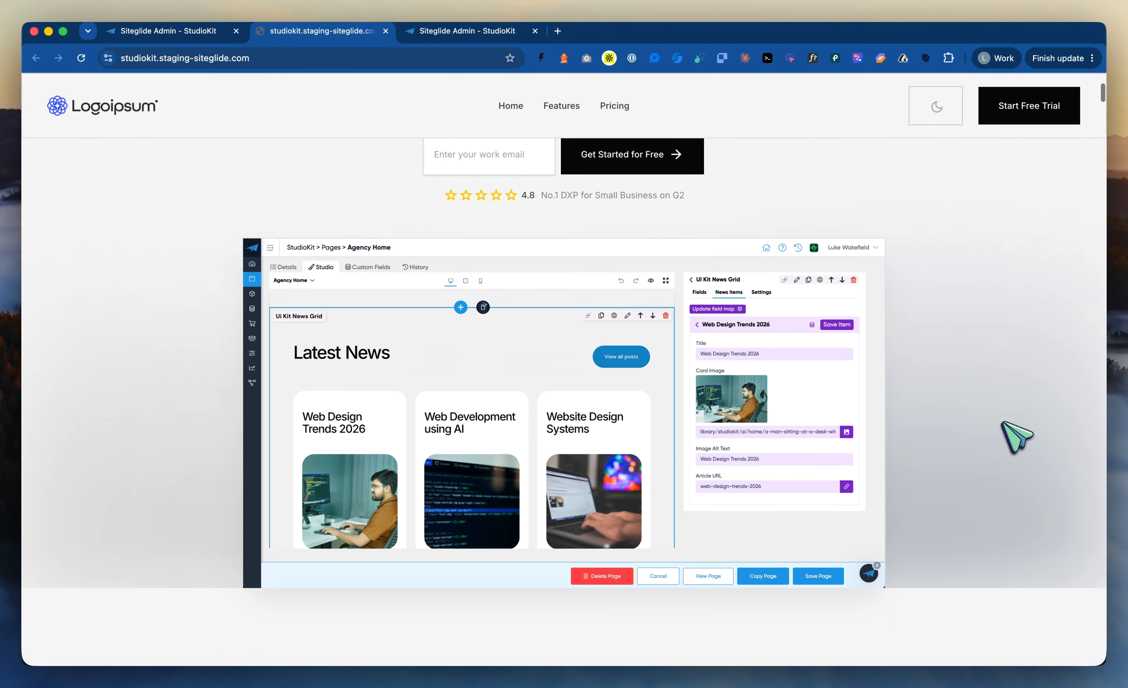
pyautogui.scroll(6, 1009, 435)
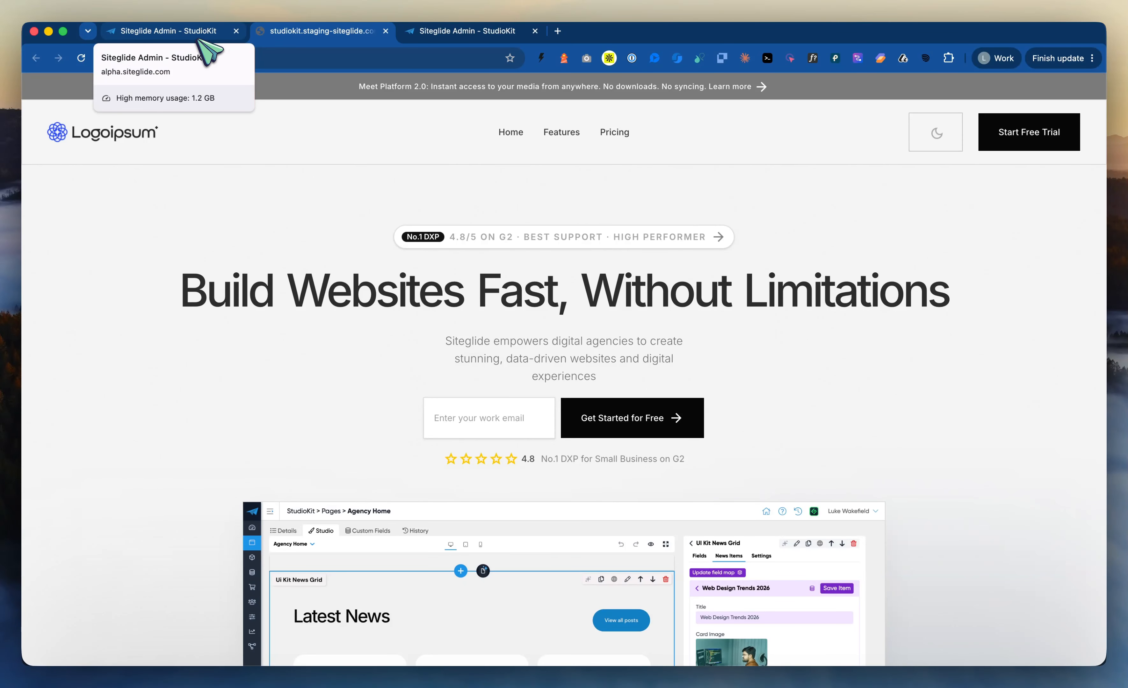
# Step: Return to Siteglide Admin and view the themes installed in the StudioKit library
pyautogui.click(199, 39)
pyautogui.click(852, 178)
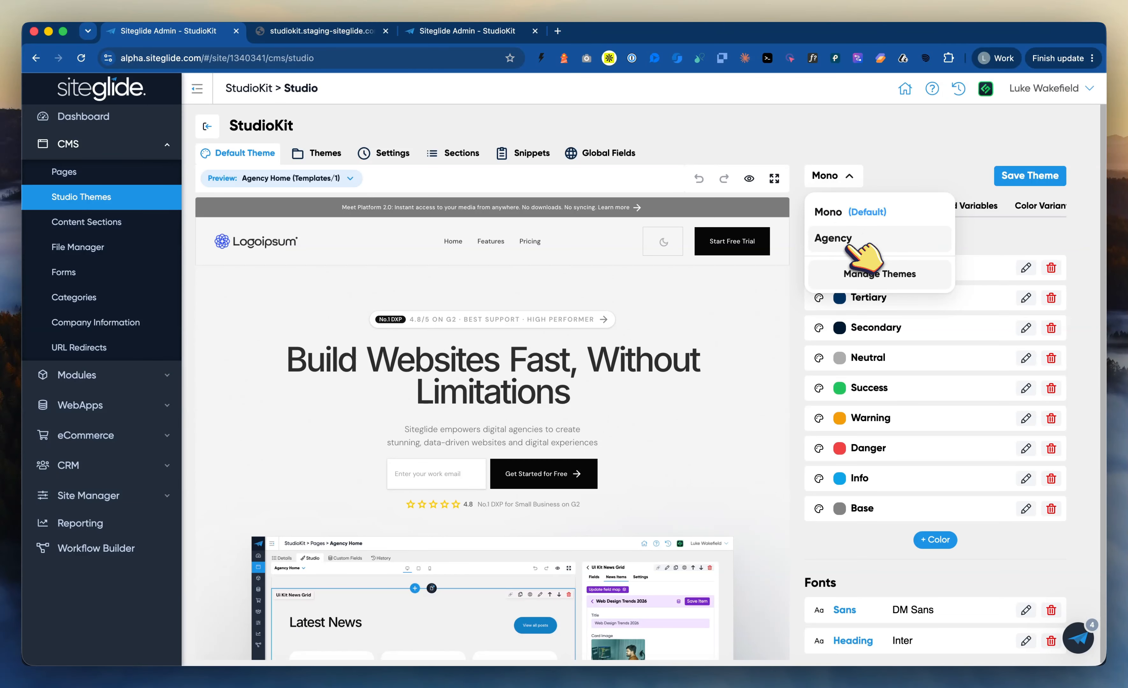
pyautogui.click(843, 276)
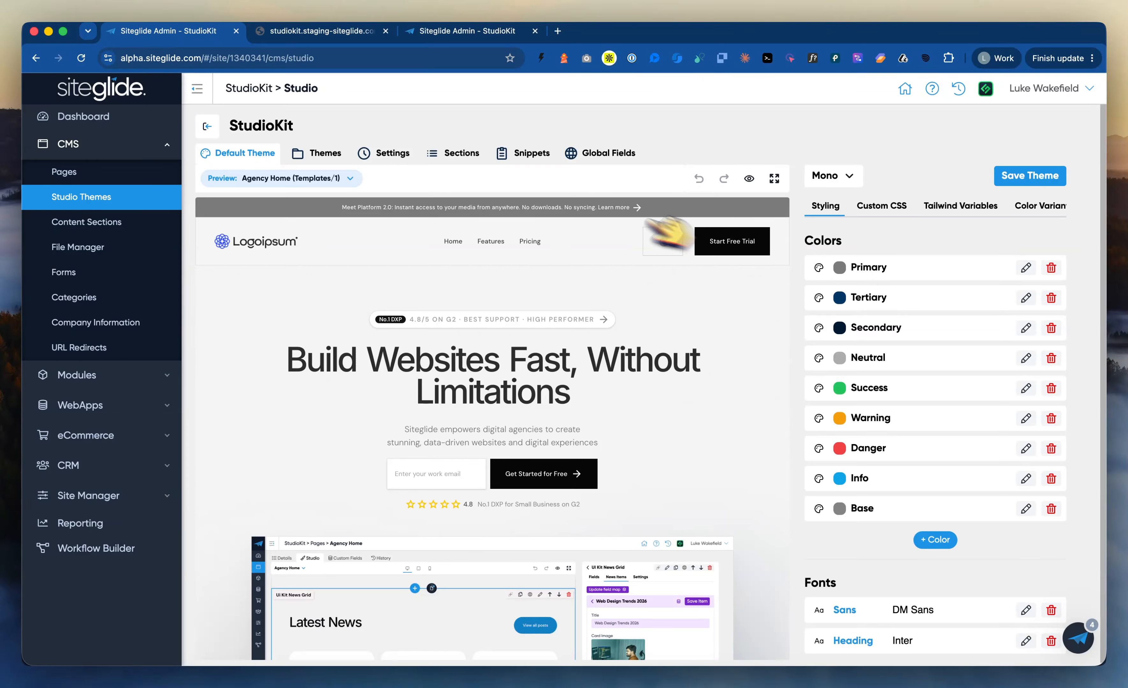
pyautogui.click(323, 153)
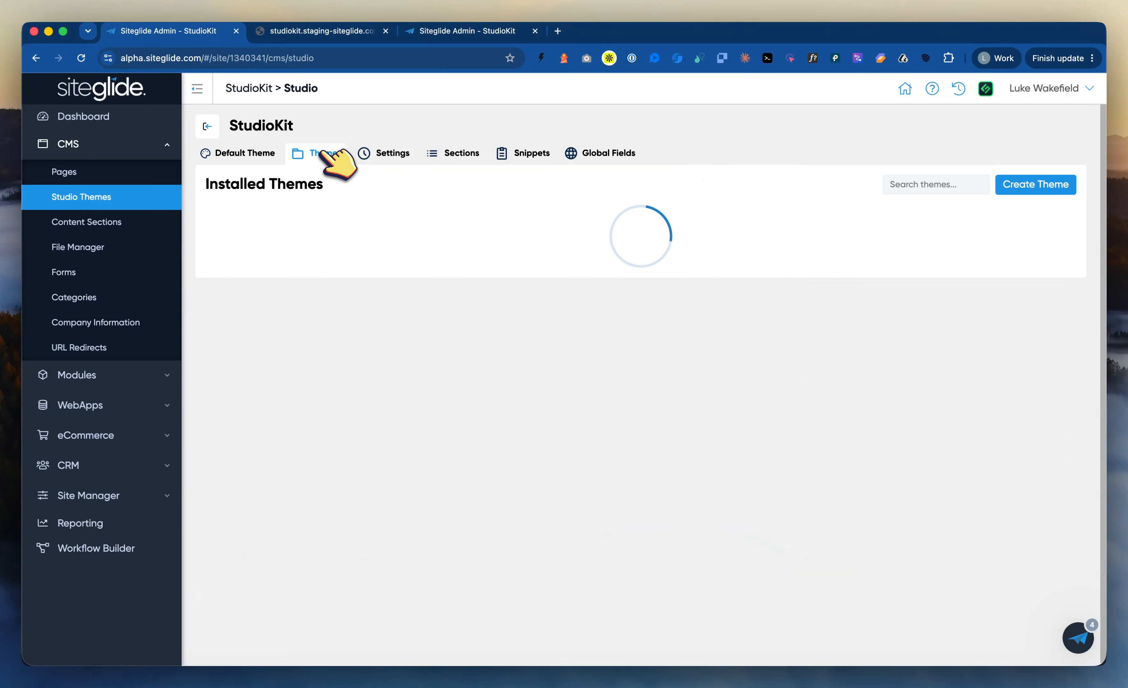
pyautogui.moveTo(403, 234)
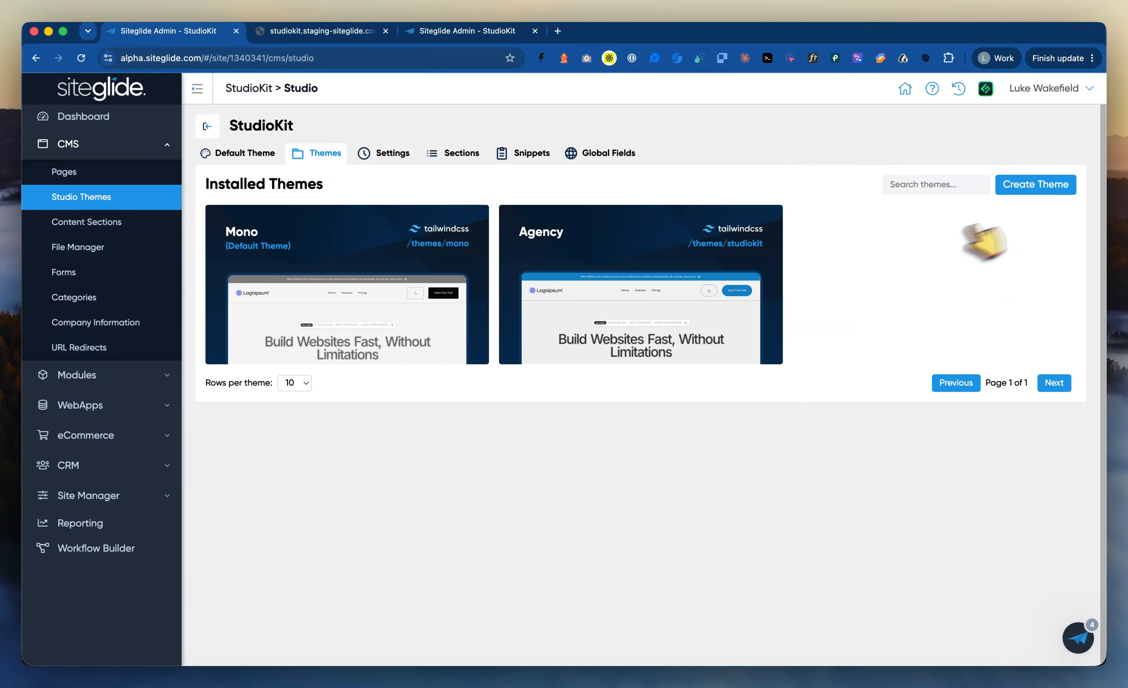
# Step: Look at the options for creating a new theme, and return to the default theme's editor
pyautogui.click(1033, 185)
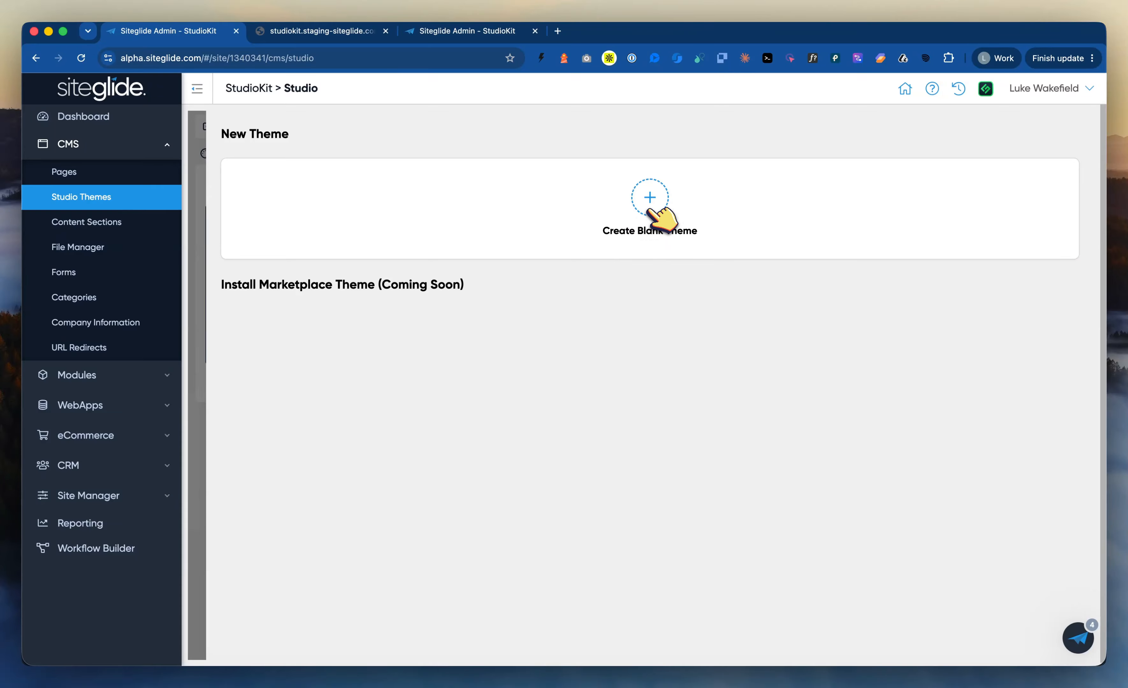
pyautogui.click(655, 218)
pyautogui.click(727, 283)
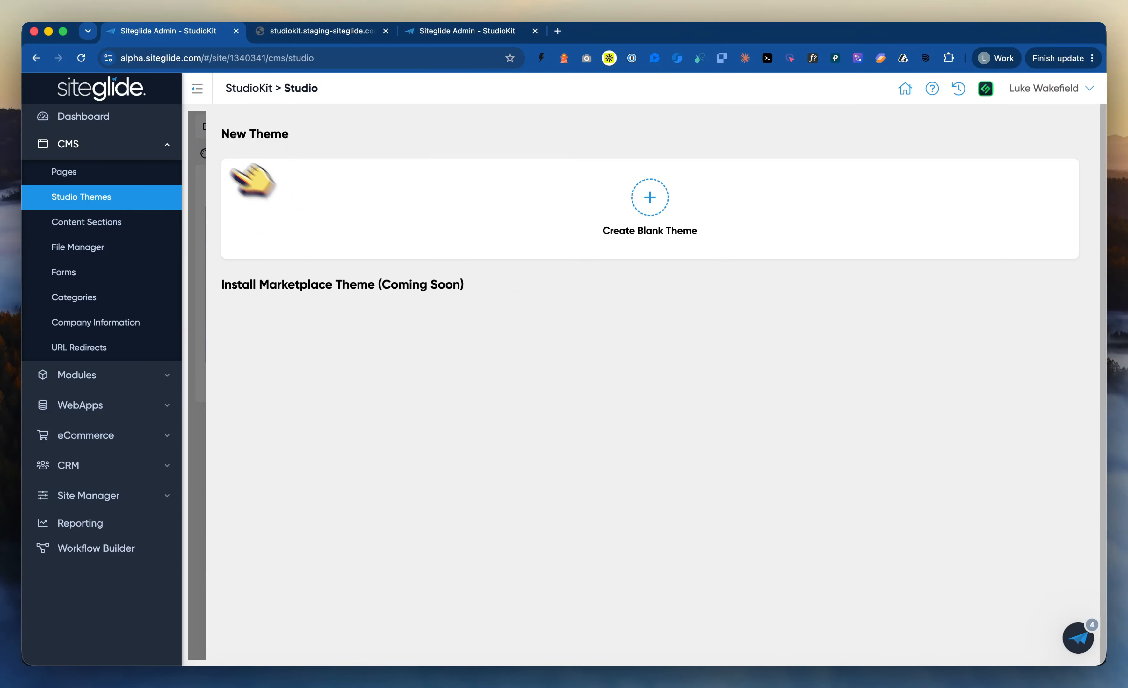
pyautogui.click(204, 146)
pyautogui.moveTo(523, 296)
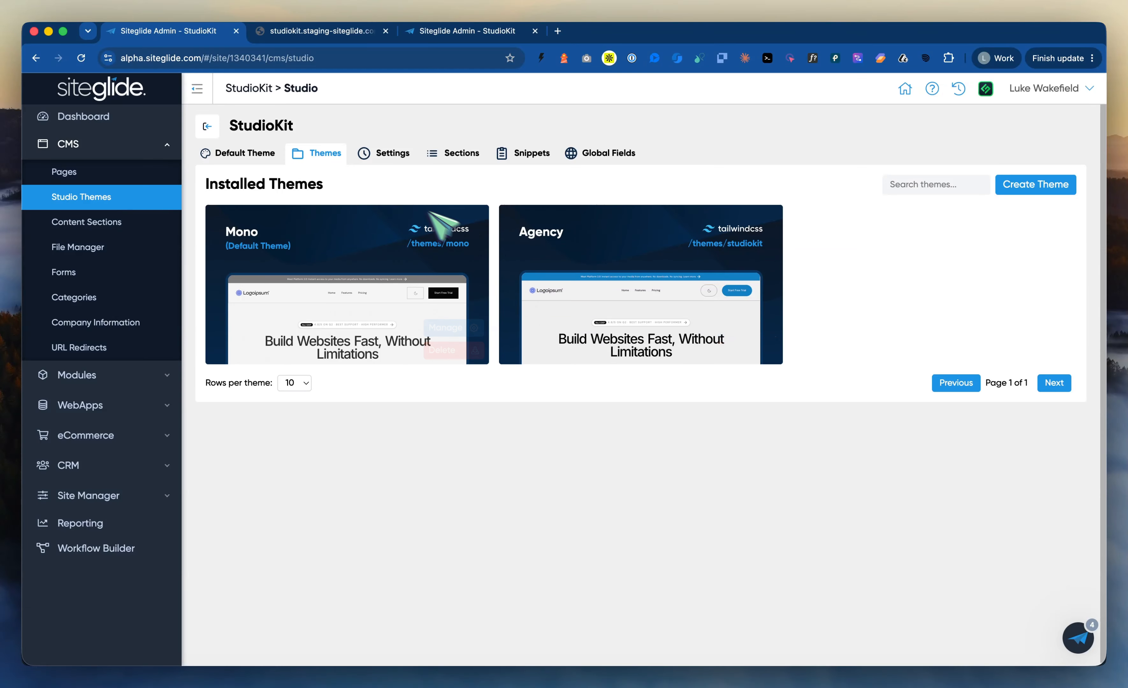
pyautogui.click(268, 154)
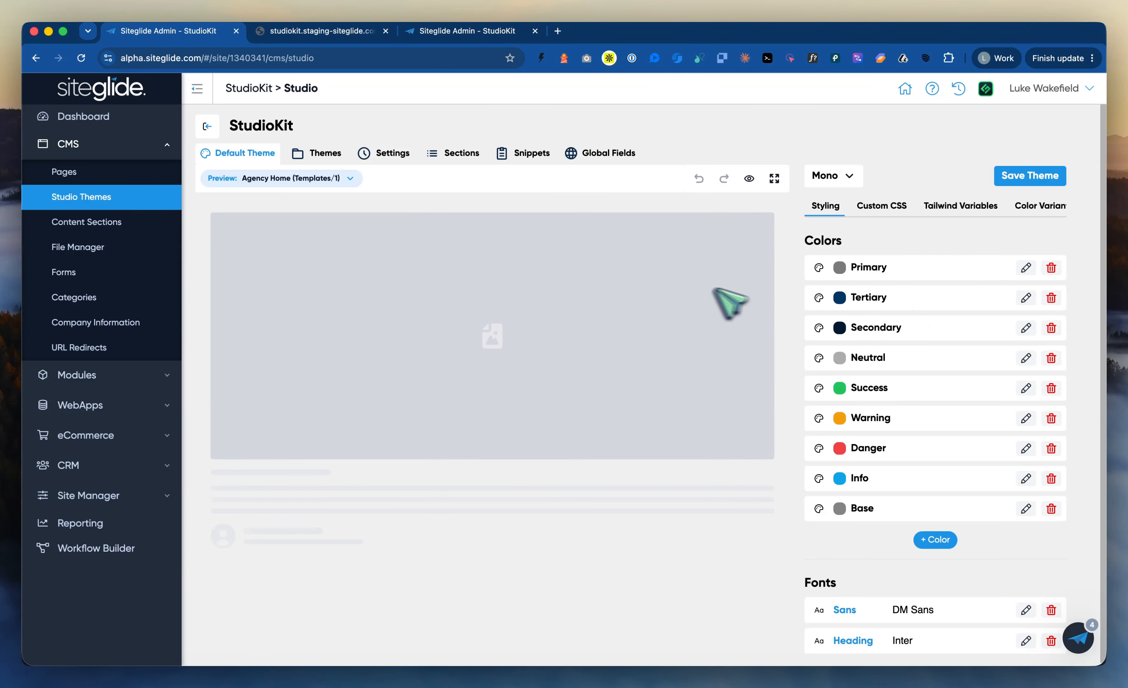
# Step: Switch the default theme's preview to the Mono Home page and examine its sections from start to finish
pyautogui.click(350, 179)
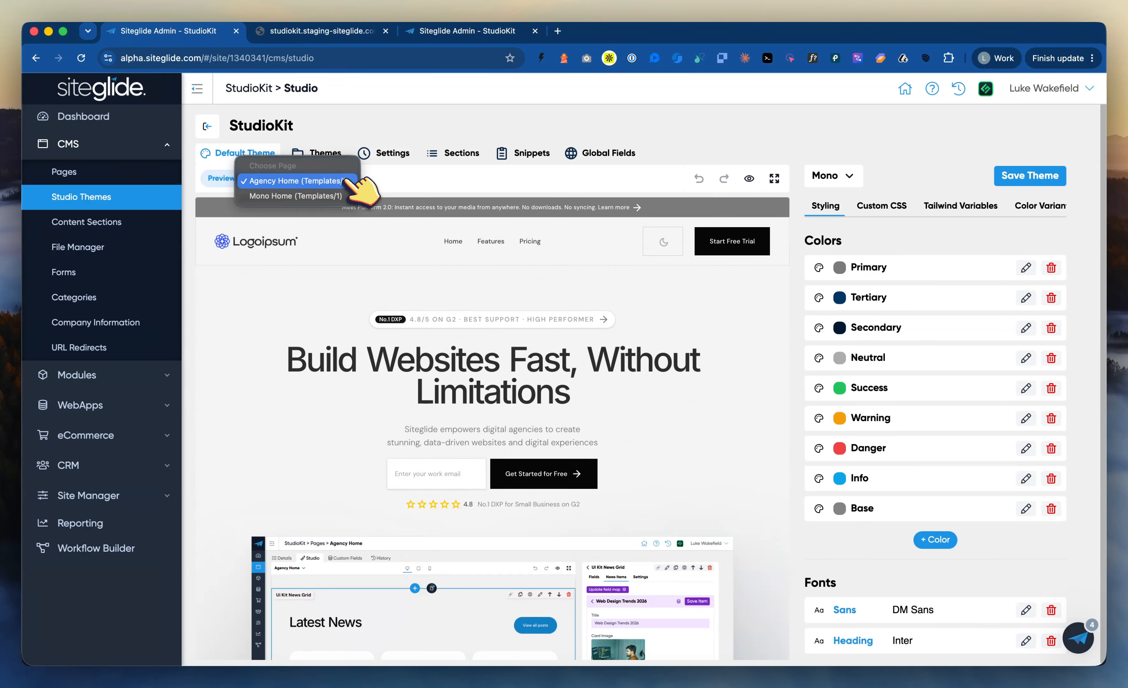
pyautogui.click(323, 196)
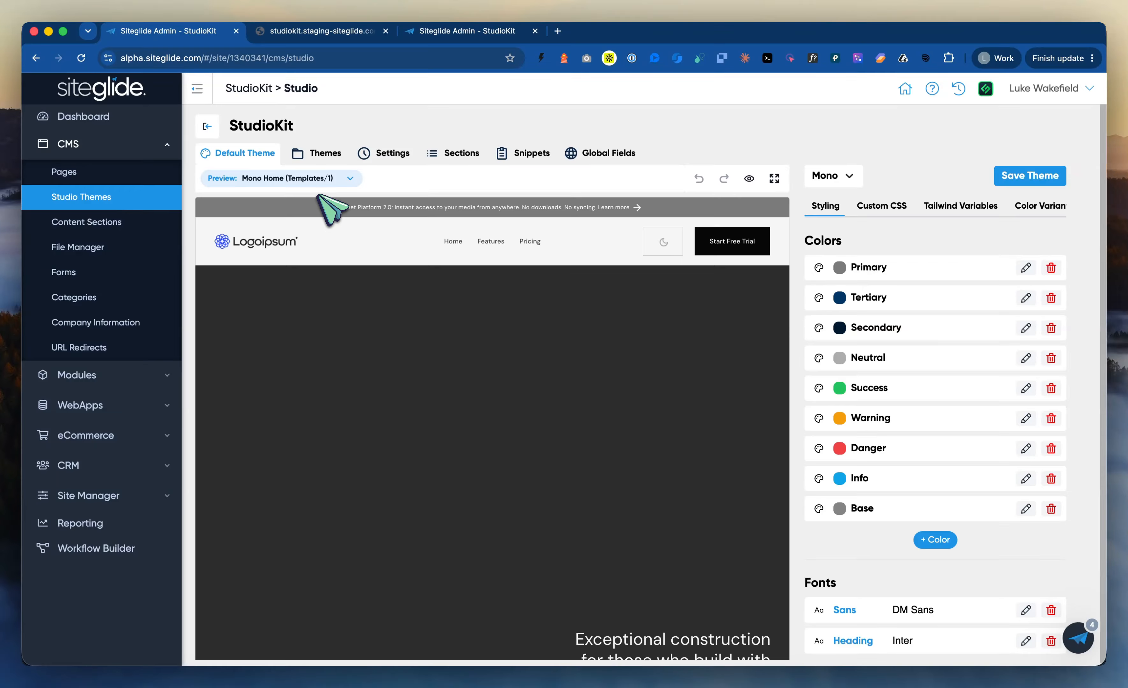
pyautogui.scroll(-10, 607, 468)
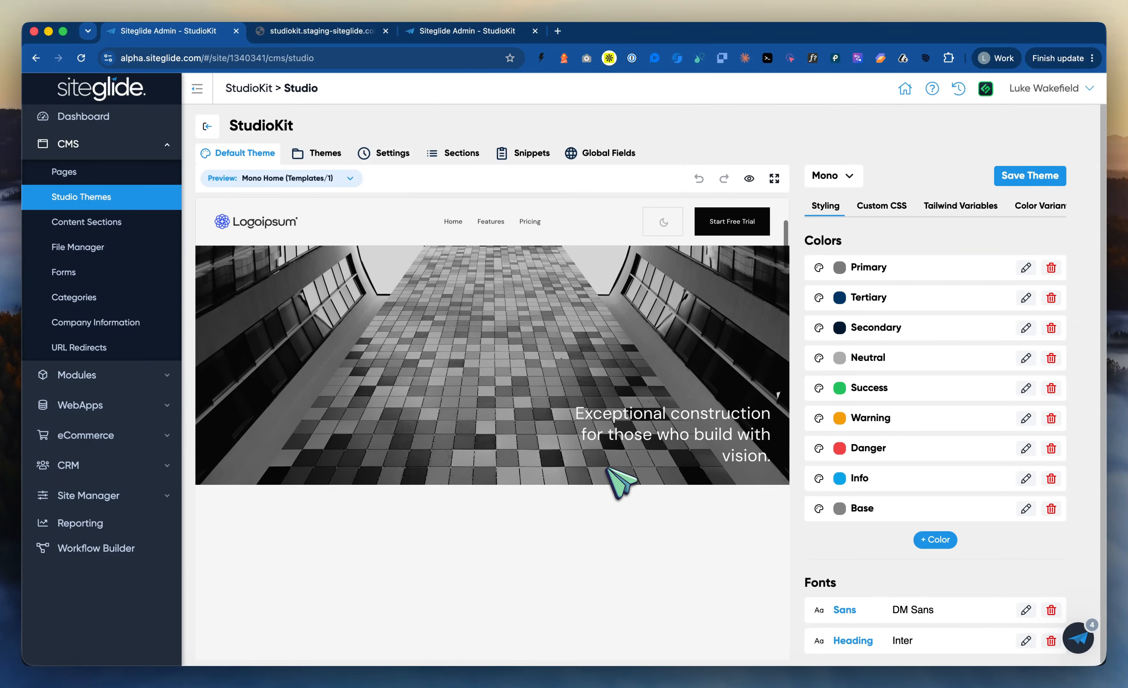
pyautogui.scroll(-15, 621, 483)
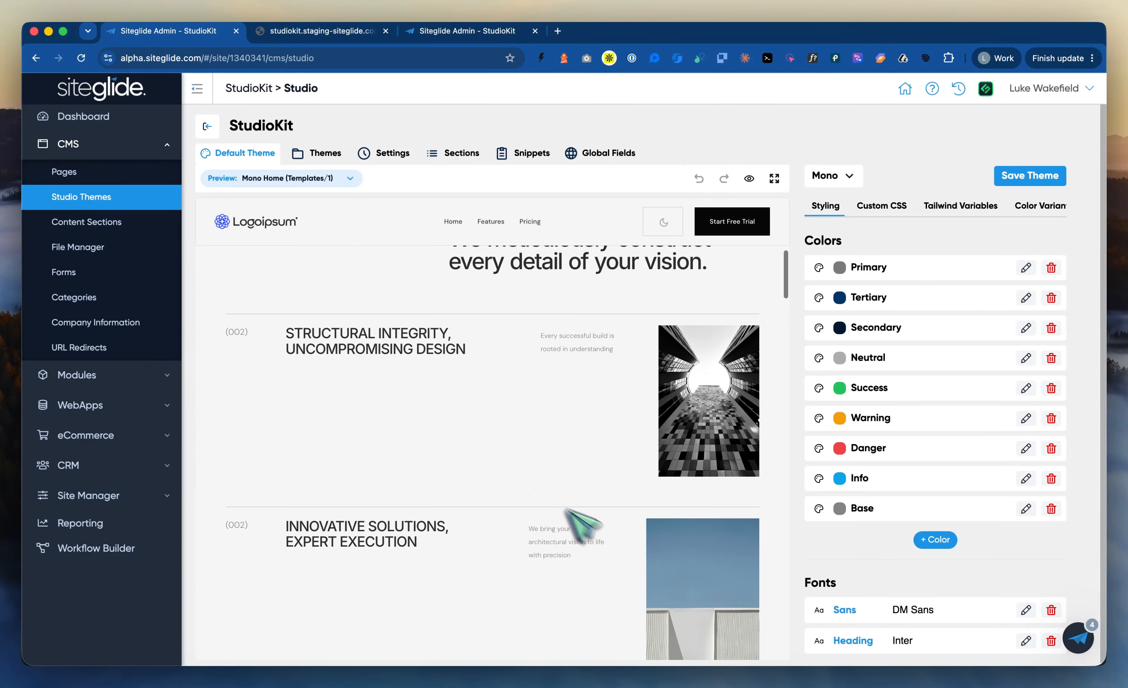
pyautogui.scroll(-5, 648, 567)
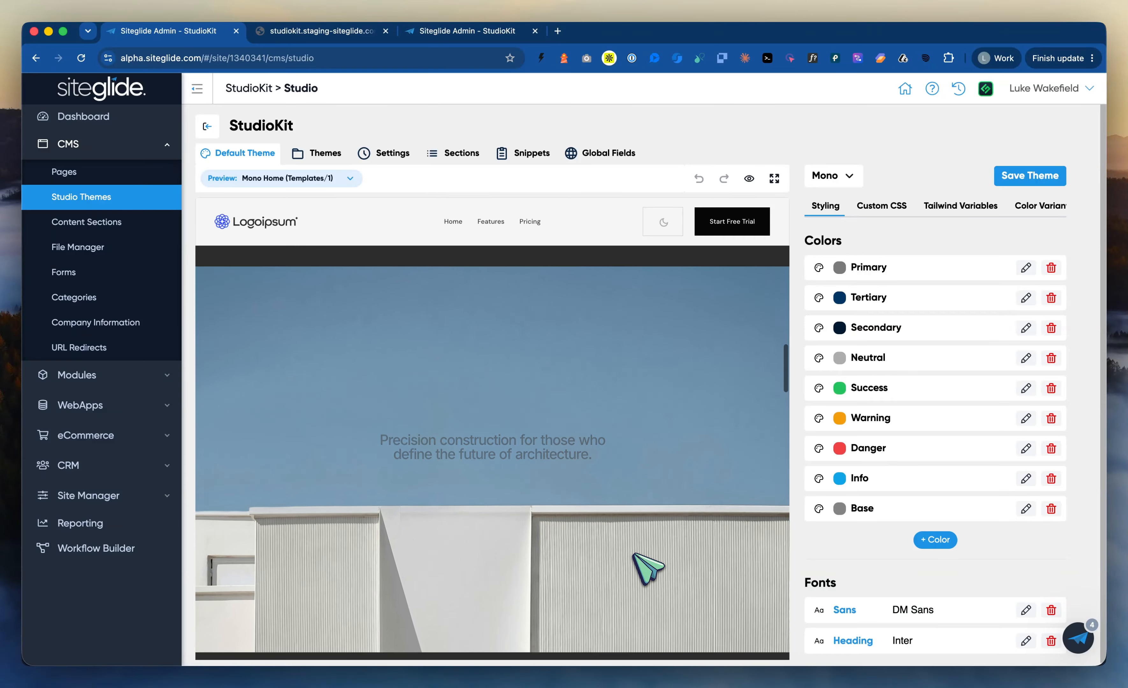
pyautogui.scroll(-10, 648, 568)
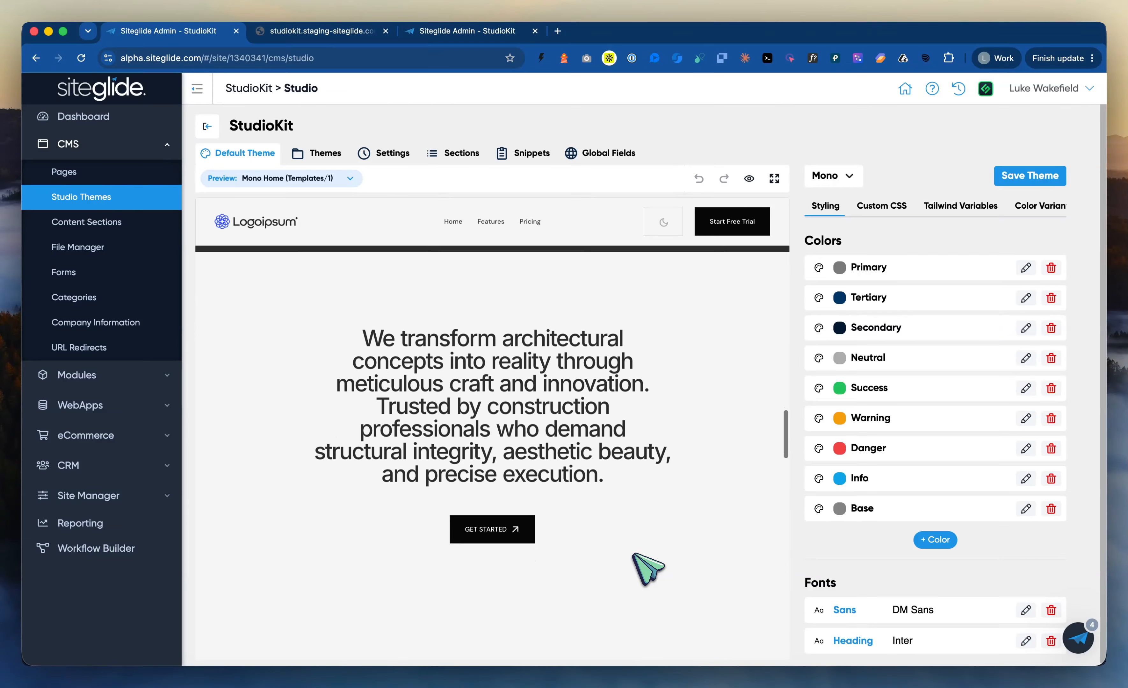
pyautogui.scroll(-2, 647, 569)
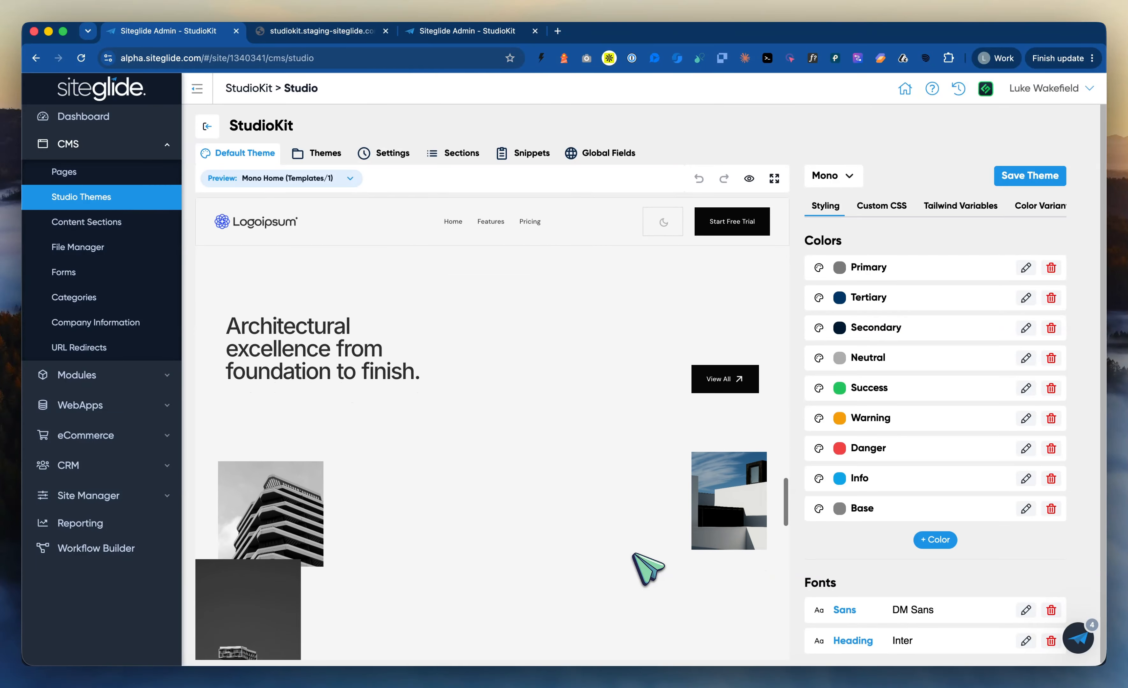
pyautogui.scroll(-5, 647, 568)
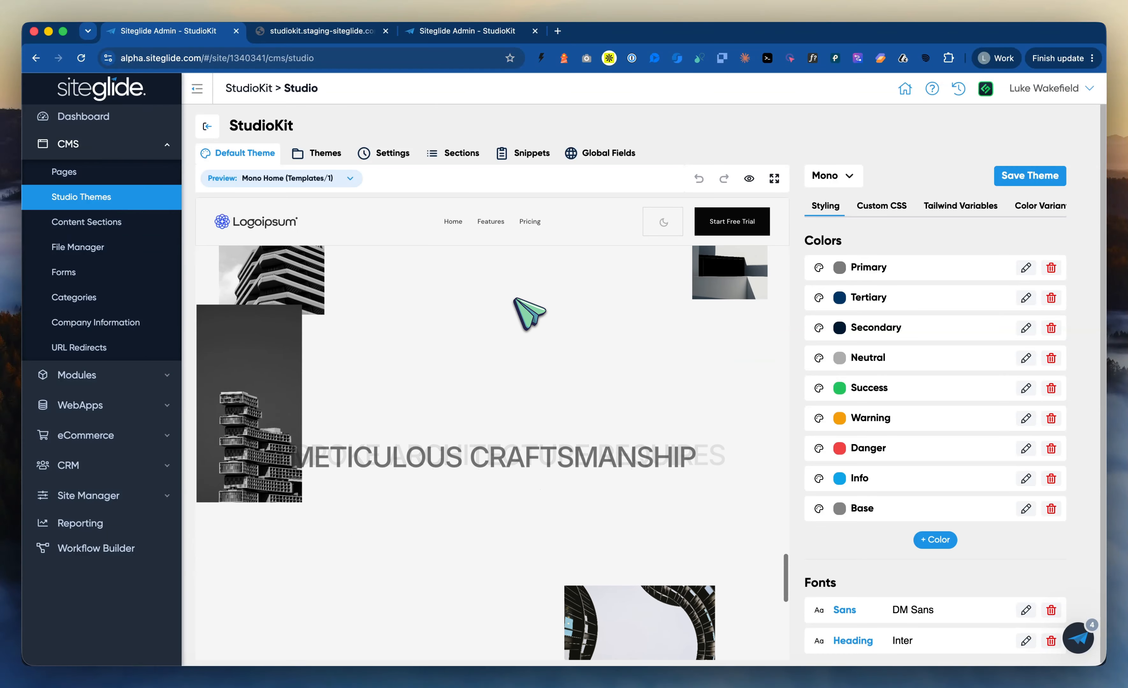
pyautogui.scroll(-5, 598, 493)
pyautogui.scroll(-5, 674, 470)
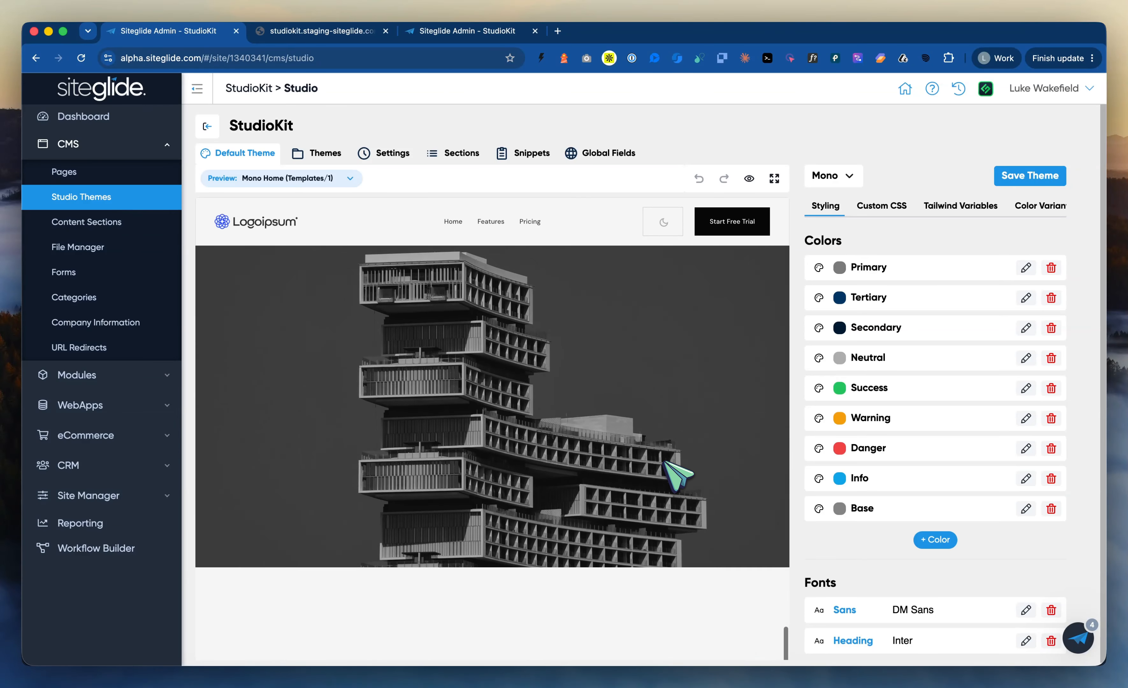
pyautogui.scroll(-1, 678, 475)
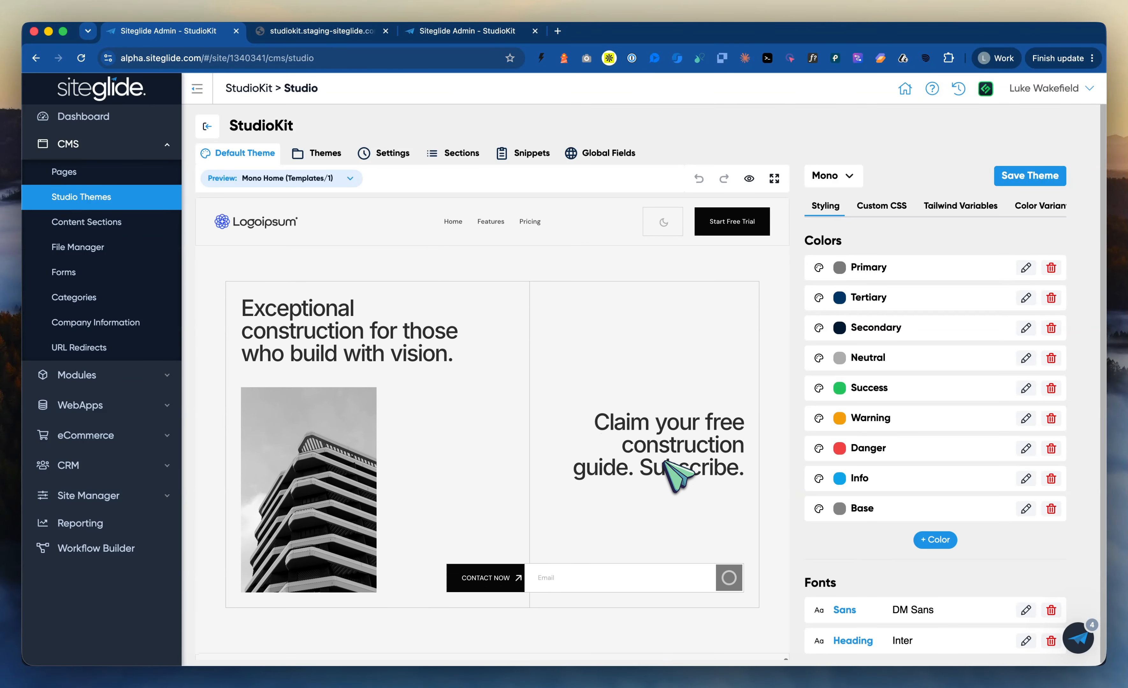
pyautogui.scroll(15, 723, 434)
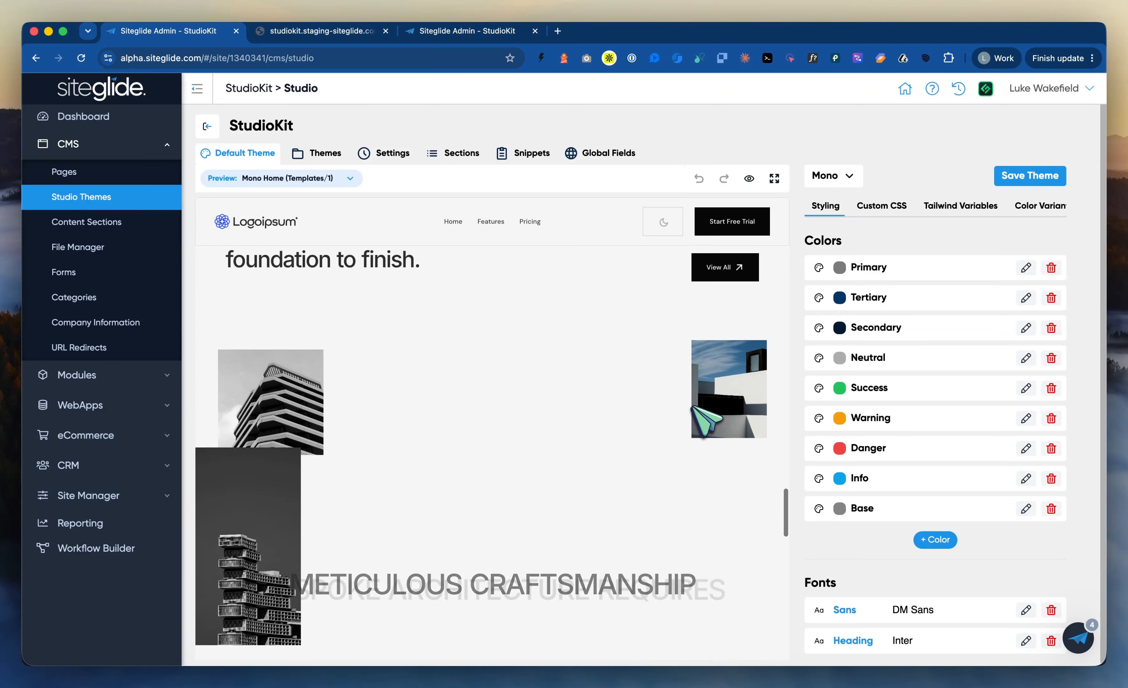
pyautogui.scroll(-5, 706, 419)
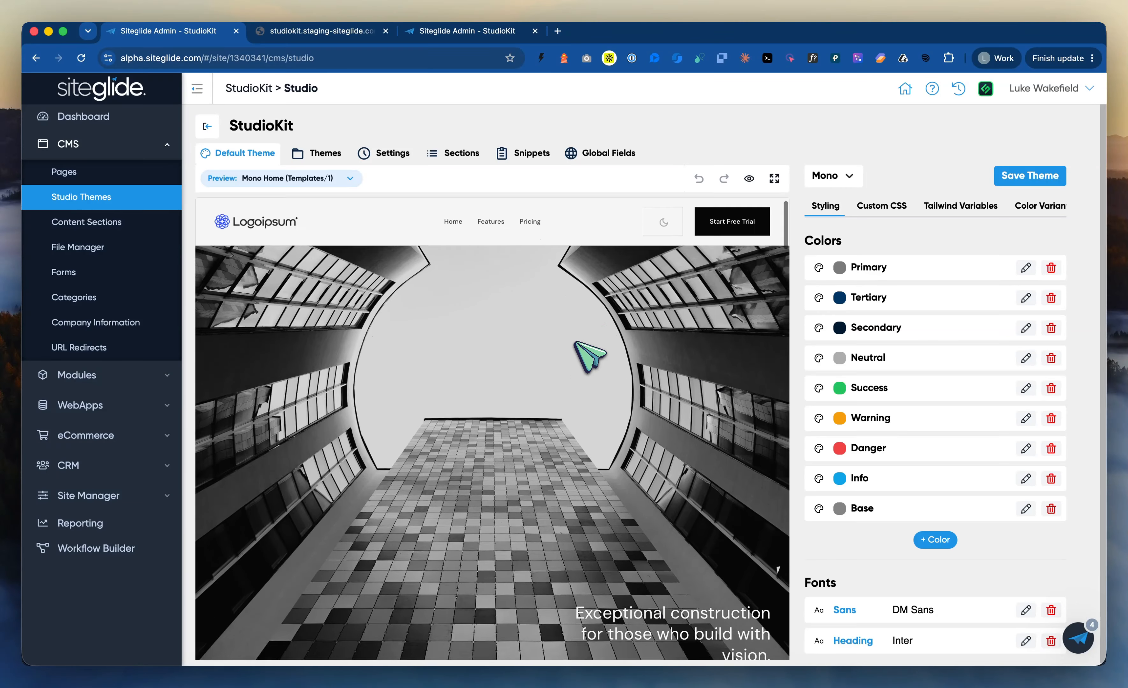
pyautogui.scroll(6, 575, 343)
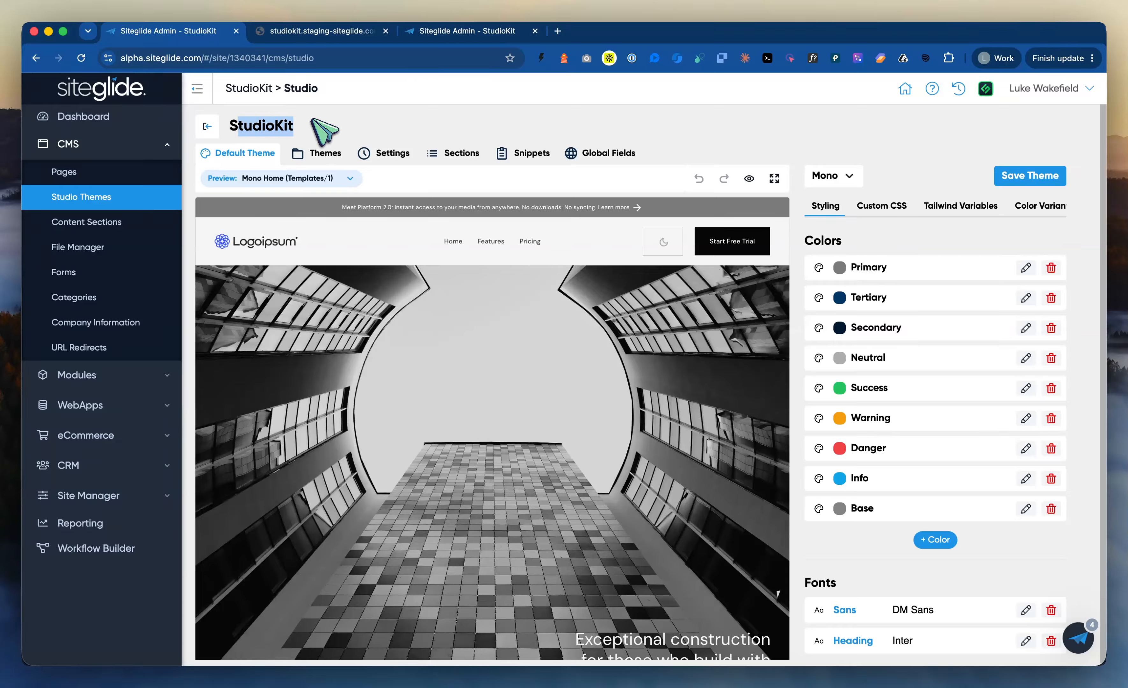
pyautogui.moveTo(301, 124); pyautogui.dragTo(320, 143)
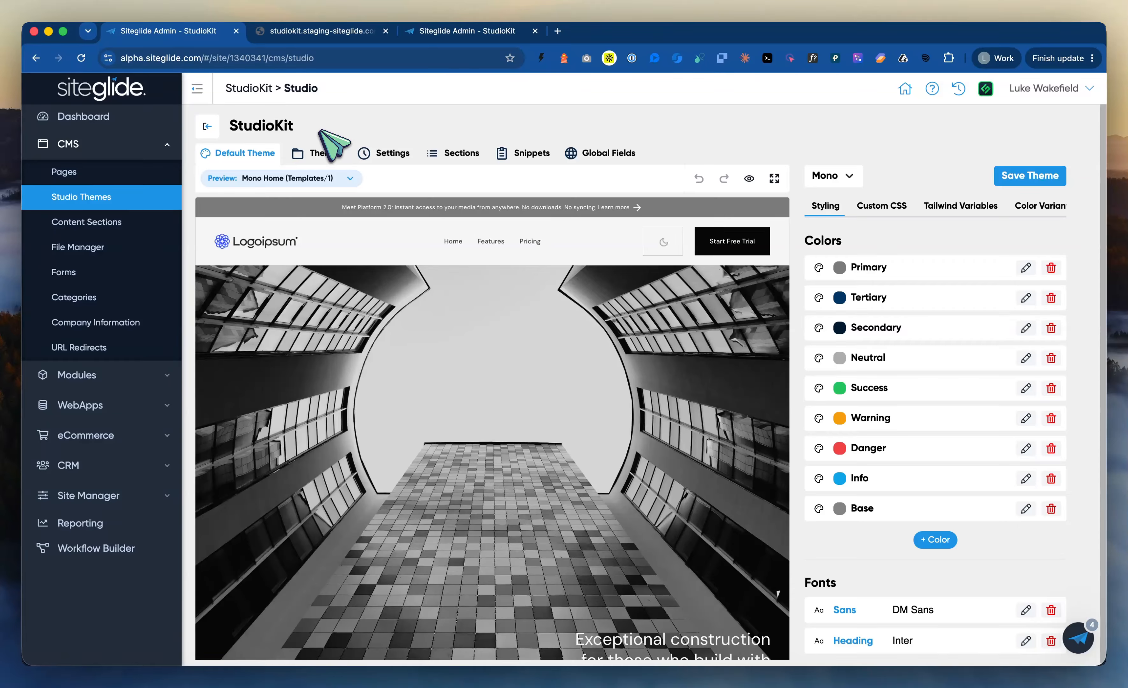
pyautogui.click(316, 135)
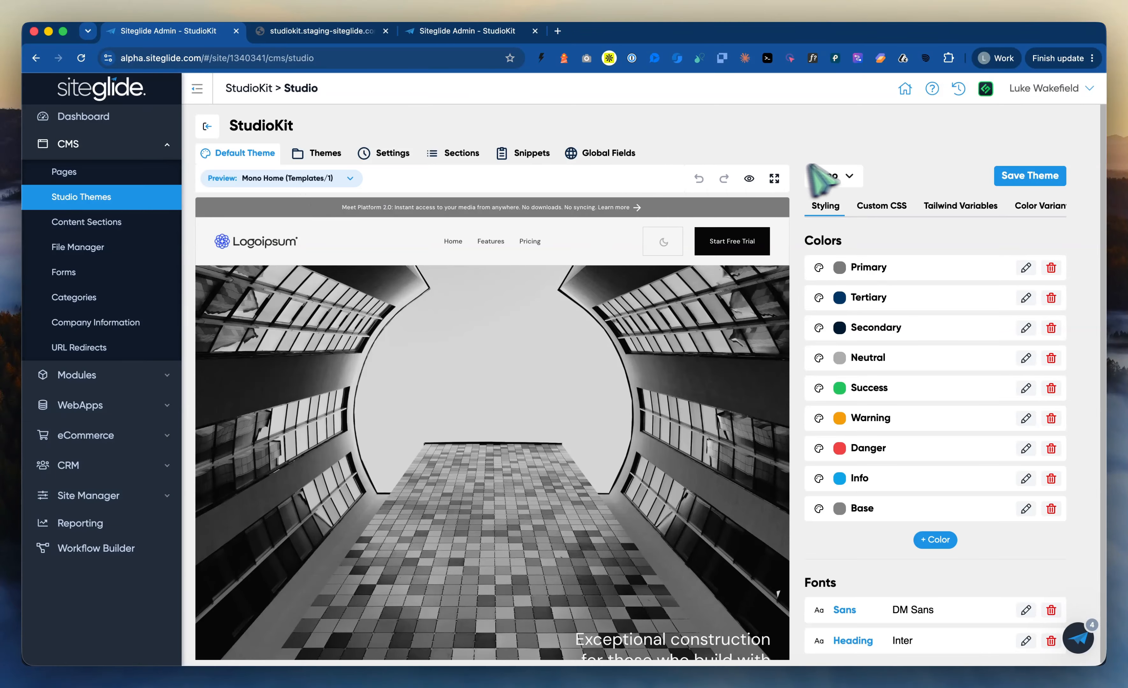
# Step: Open the Agency theme and preview the Mono Home page in it to compare the styling
pyautogui.click(829, 176)
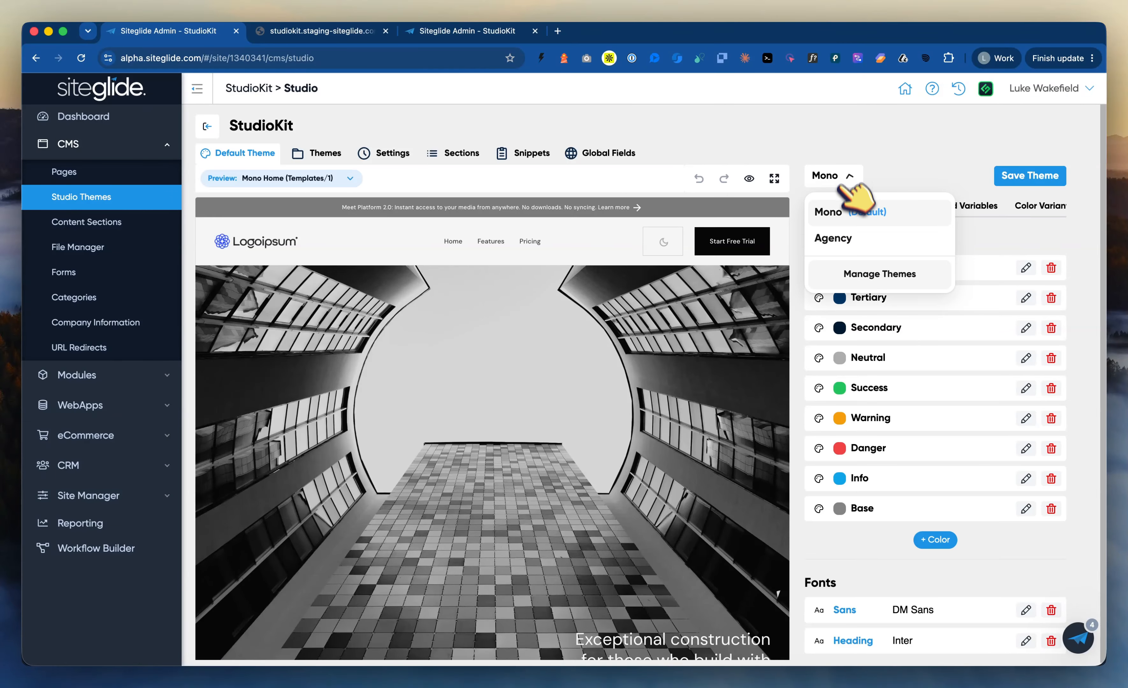
pyautogui.click(838, 237)
pyautogui.click(315, 179)
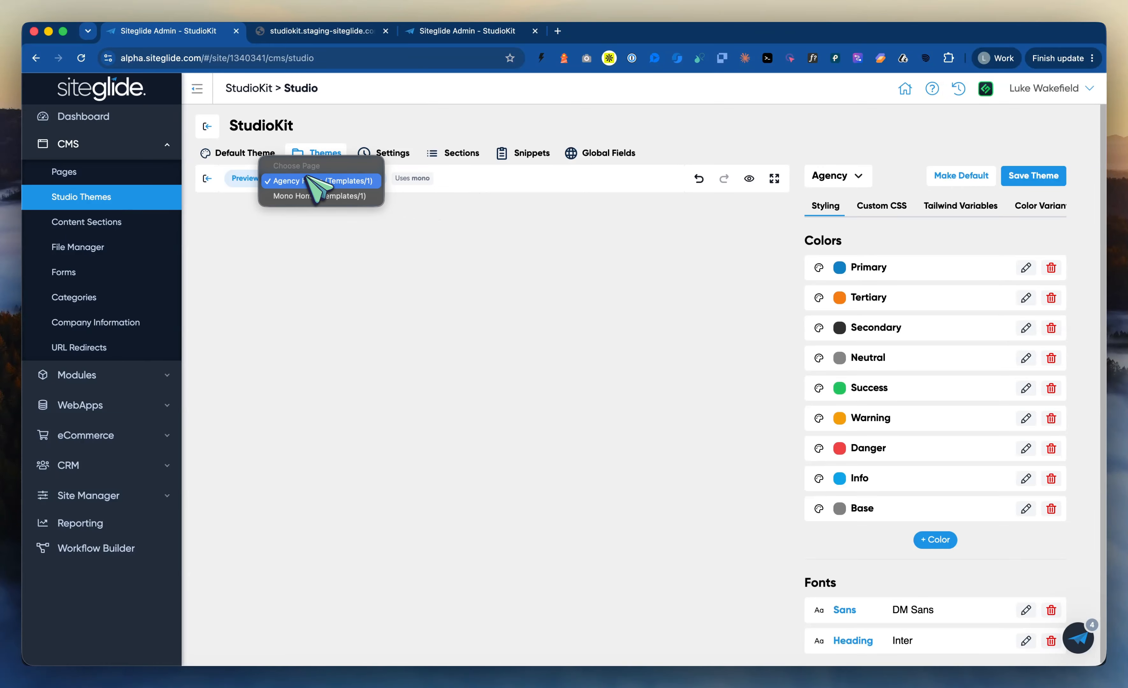
pyautogui.click(308, 198)
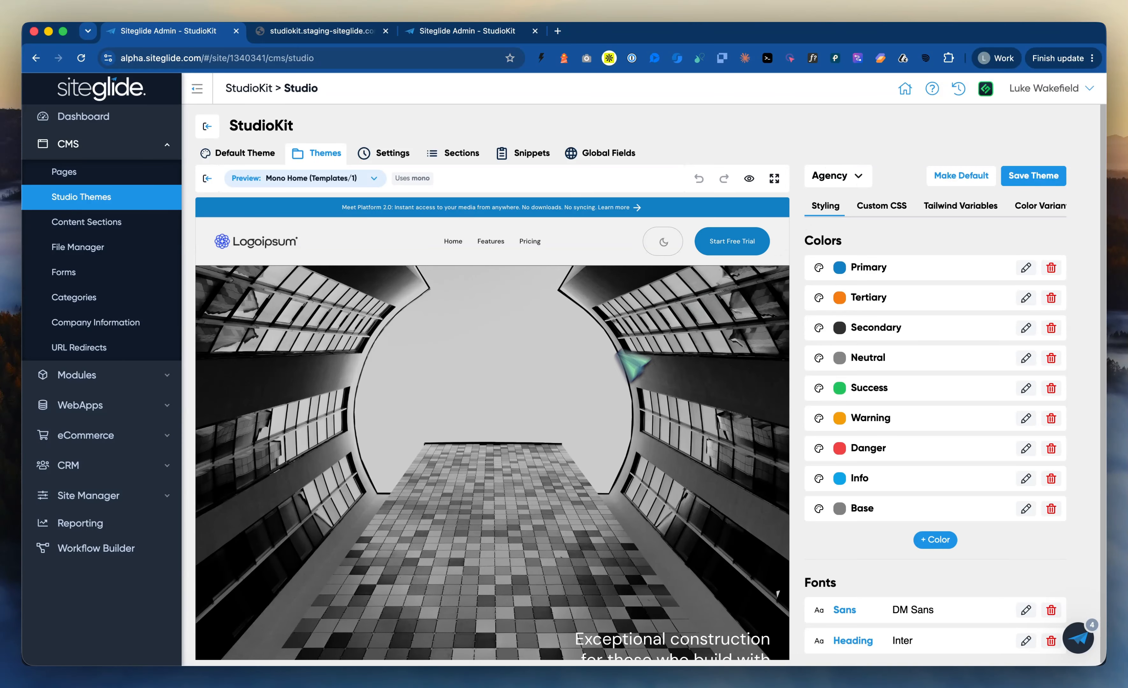
pyautogui.scroll(-10, 597, 377)
pyautogui.scroll(-5, 602, 392)
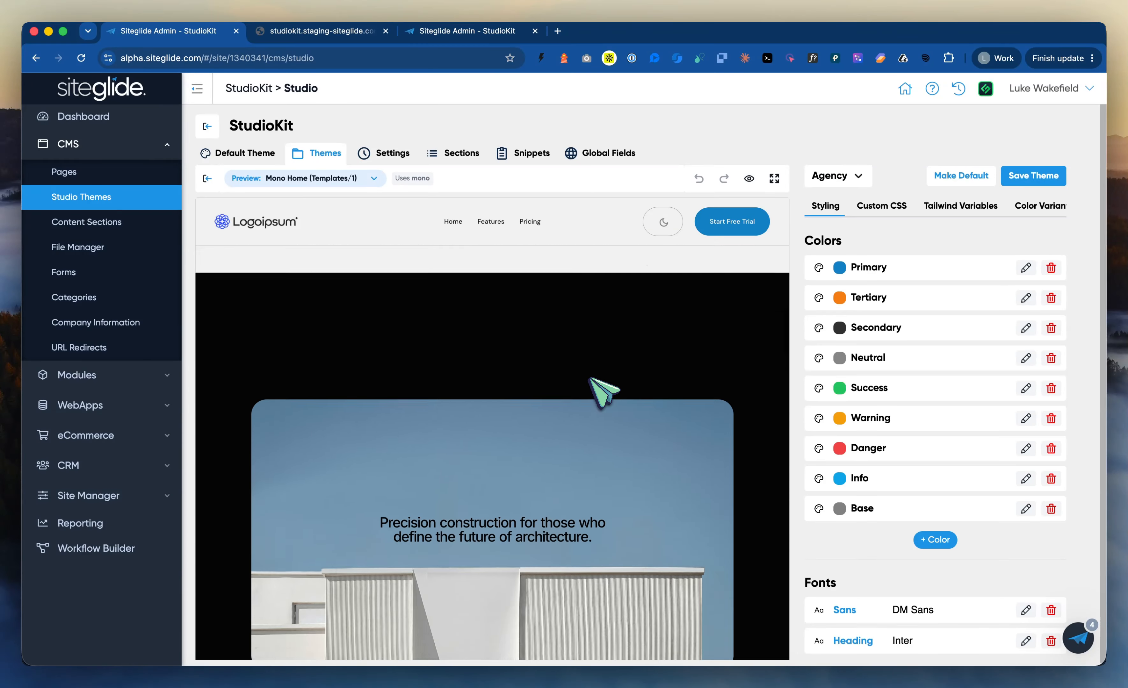
pyautogui.scroll(-3, 601, 391)
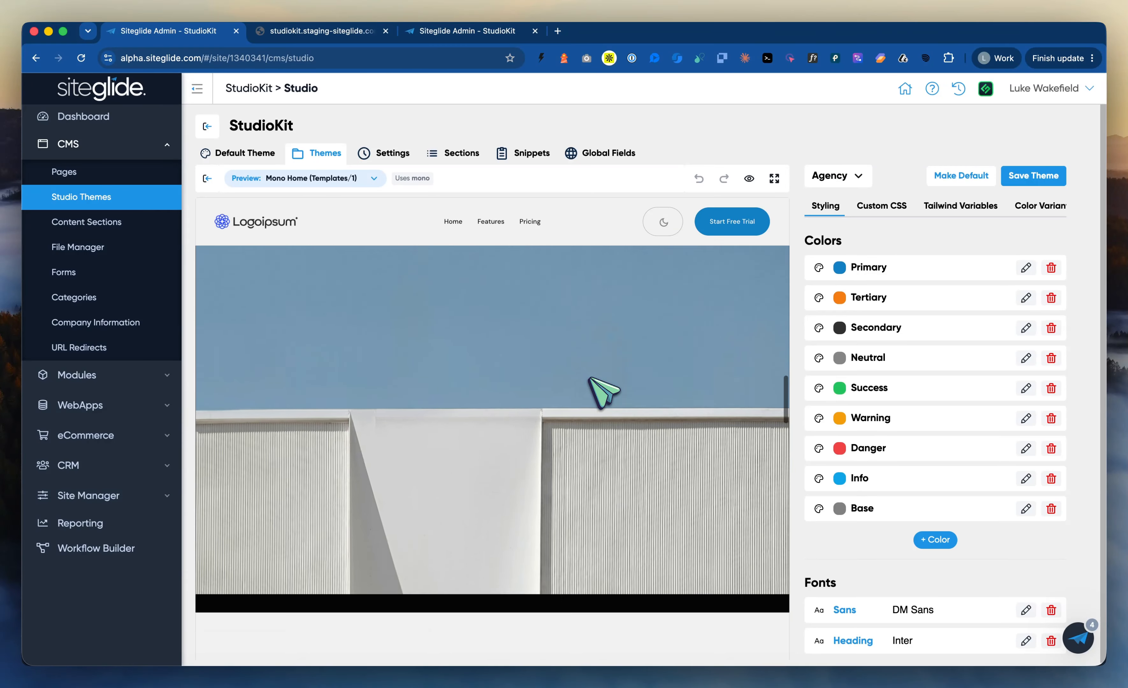
pyautogui.scroll(-4, 648, 413)
pyautogui.scroll(-15, 648, 413)
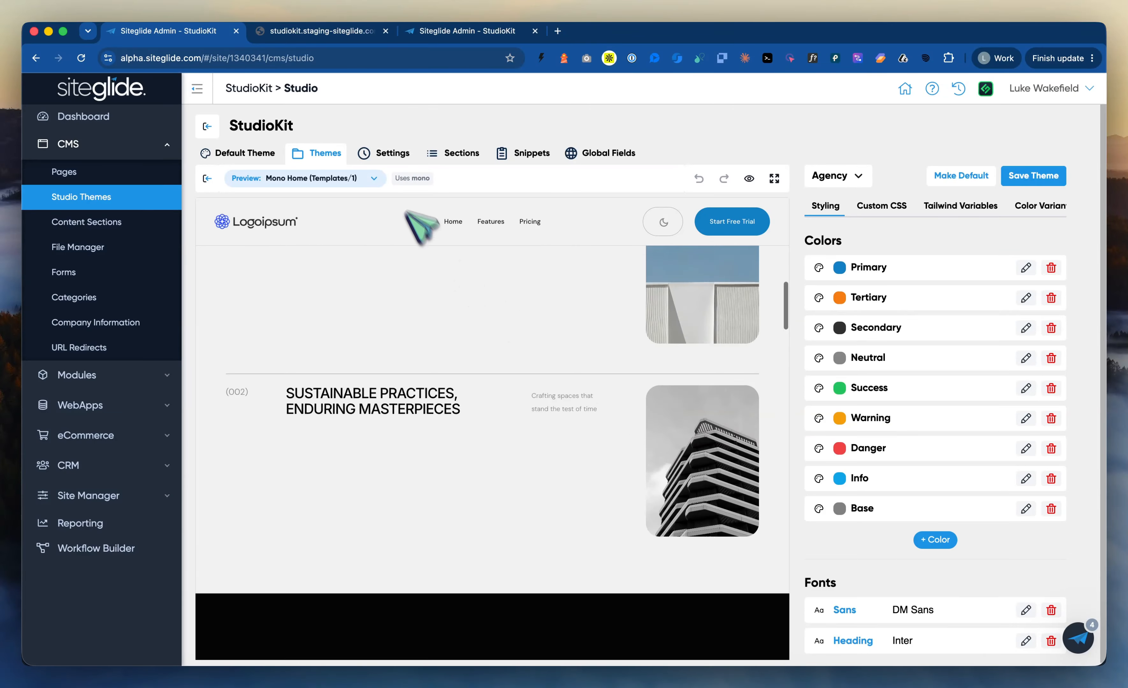
# Step: Review the StudioKit library's settings, covering its details, head code, scripts and categories
pyautogui.click(392, 153)
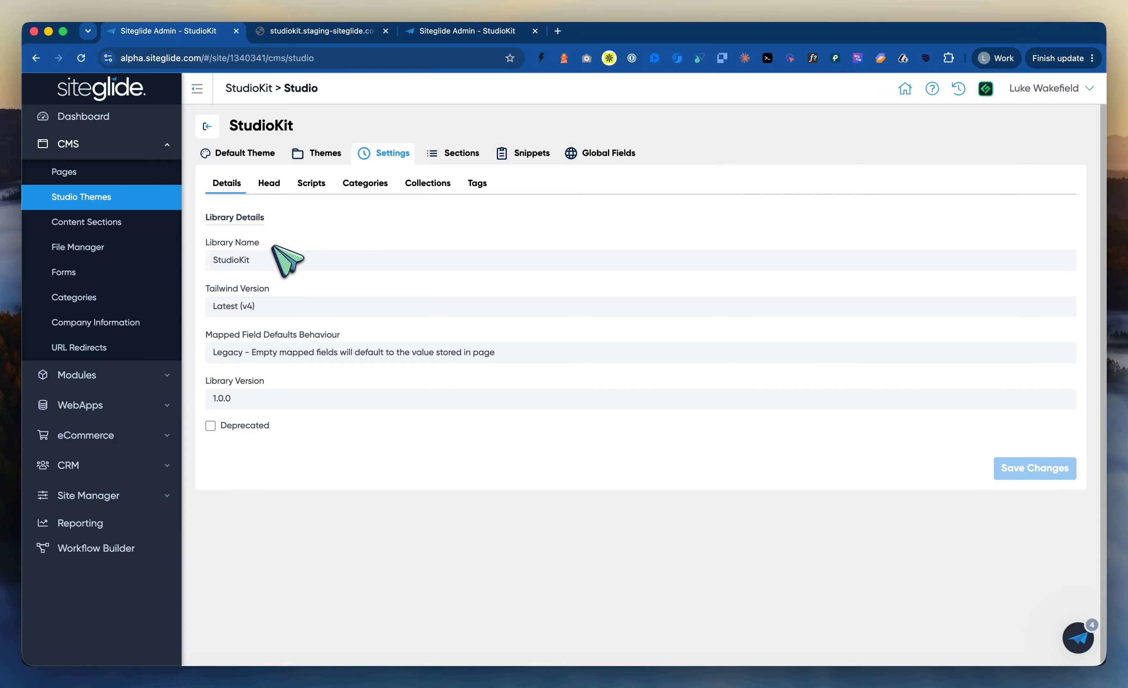
pyautogui.click(276, 184)
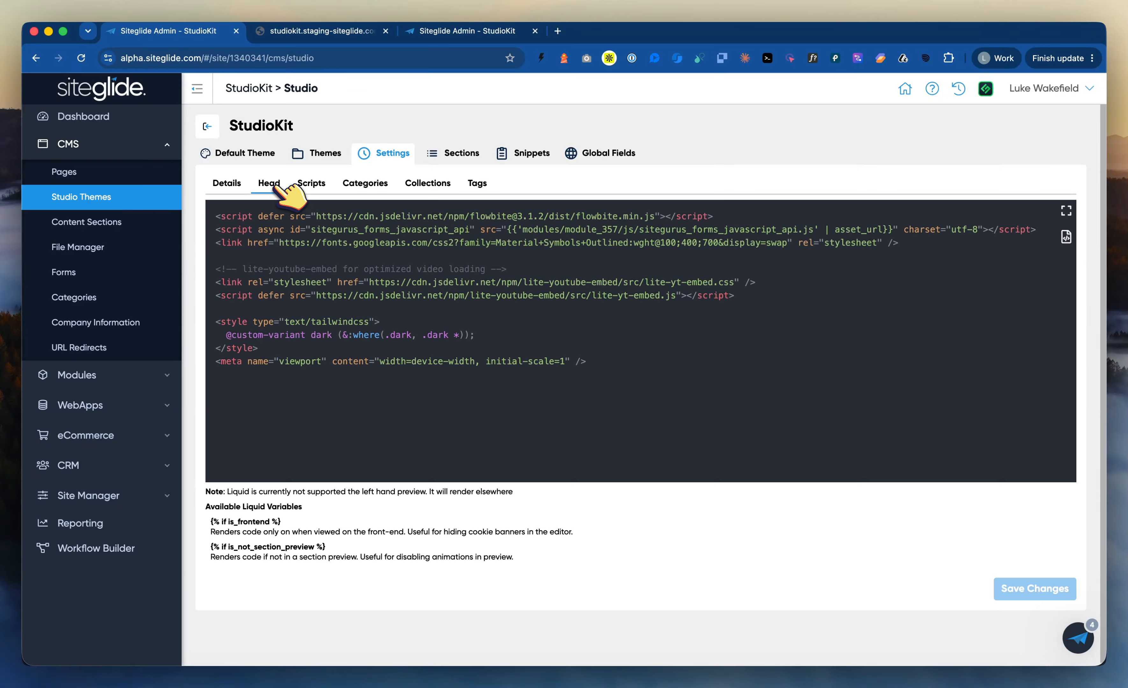
pyautogui.click(313, 184)
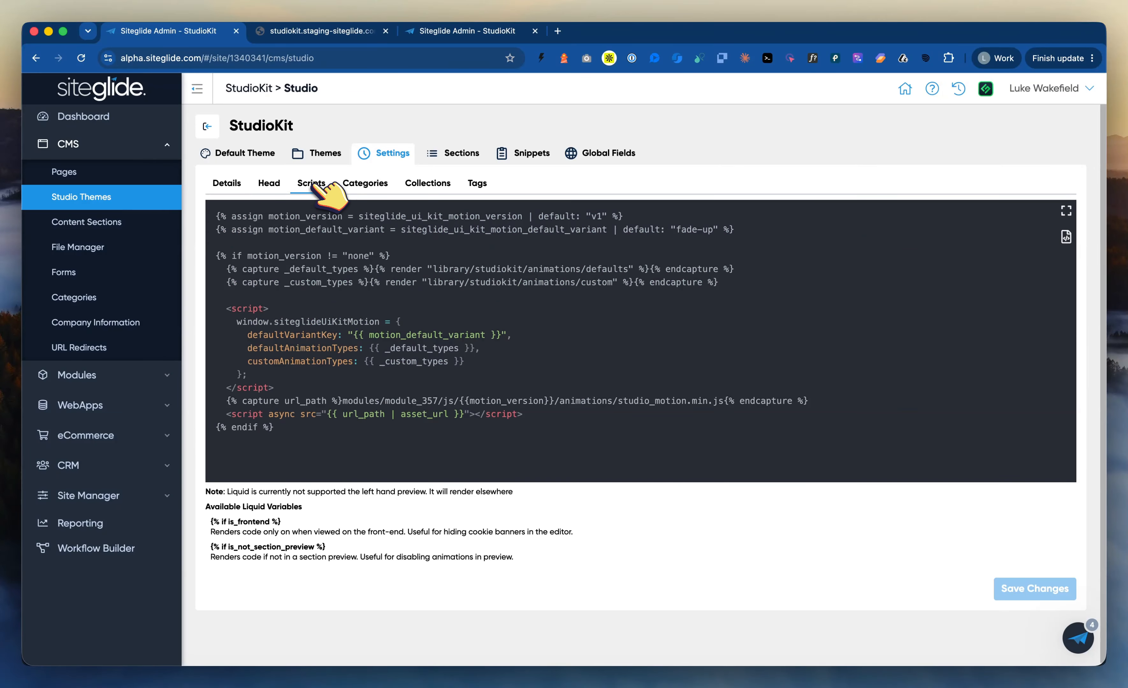
pyautogui.click(270, 185)
pyautogui.click(306, 184)
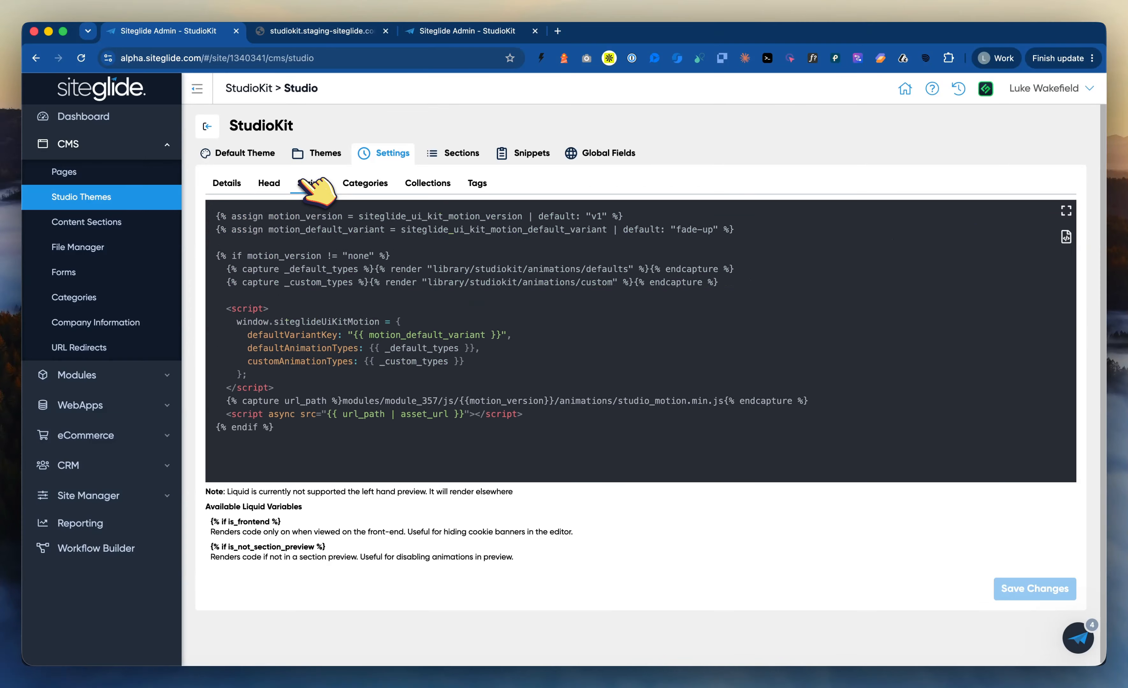
pyautogui.click(372, 185)
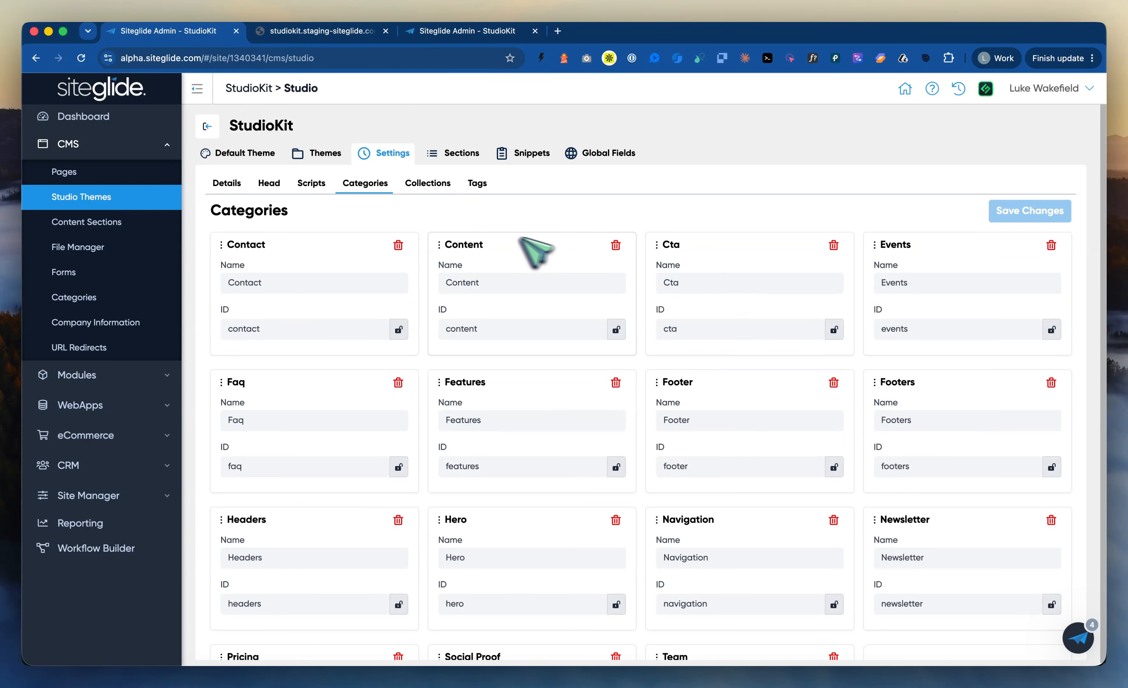
# Step: Browse the section picker on the Agency Home page, filtering by the Cta category and returning to All Sections
pyautogui.click(477, 33)
pyautogui.click(894, 548)
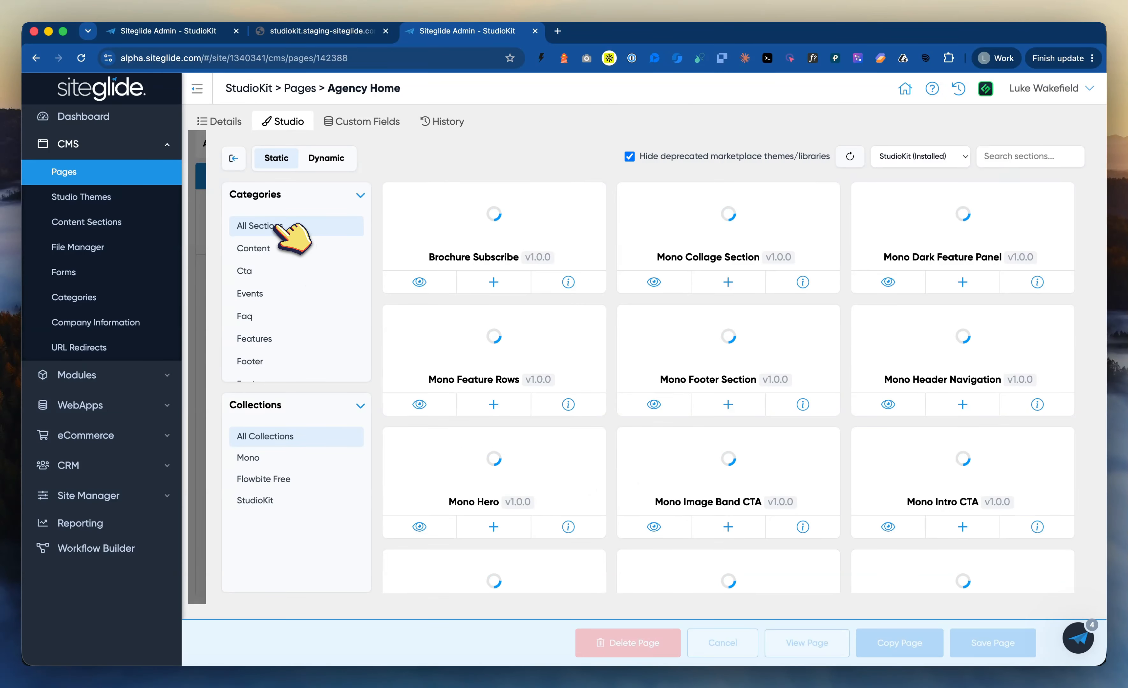
pyautogui.scroll(-5, 272, 261)
pyautogui.scroll(5, 268, 336)
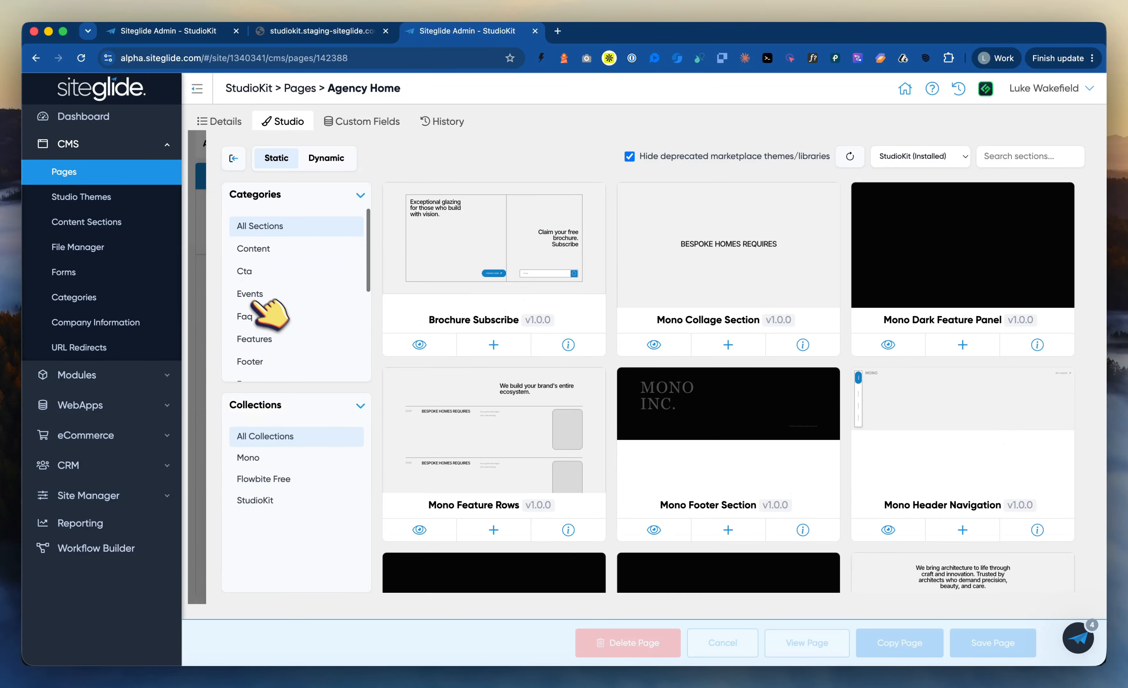
pyautogui.click(256, 272)
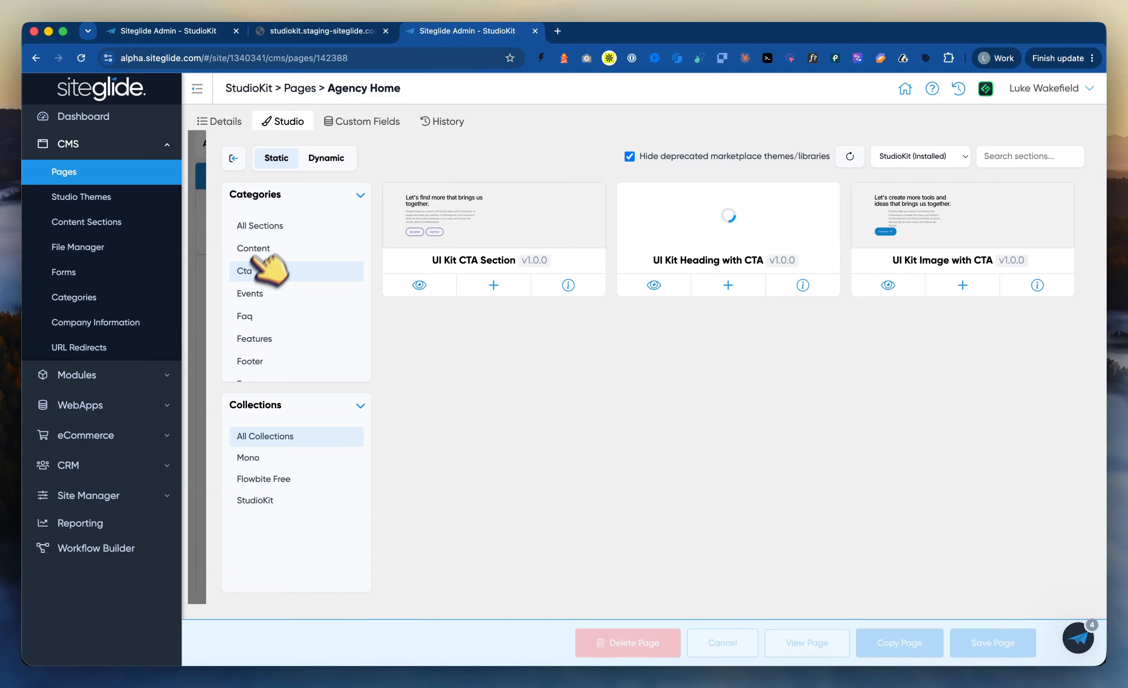
pyautogui.click(260, 226)
# Step: Return to the StudioKit library settings and view its collections and tags
pyautogui.click(178, 32)
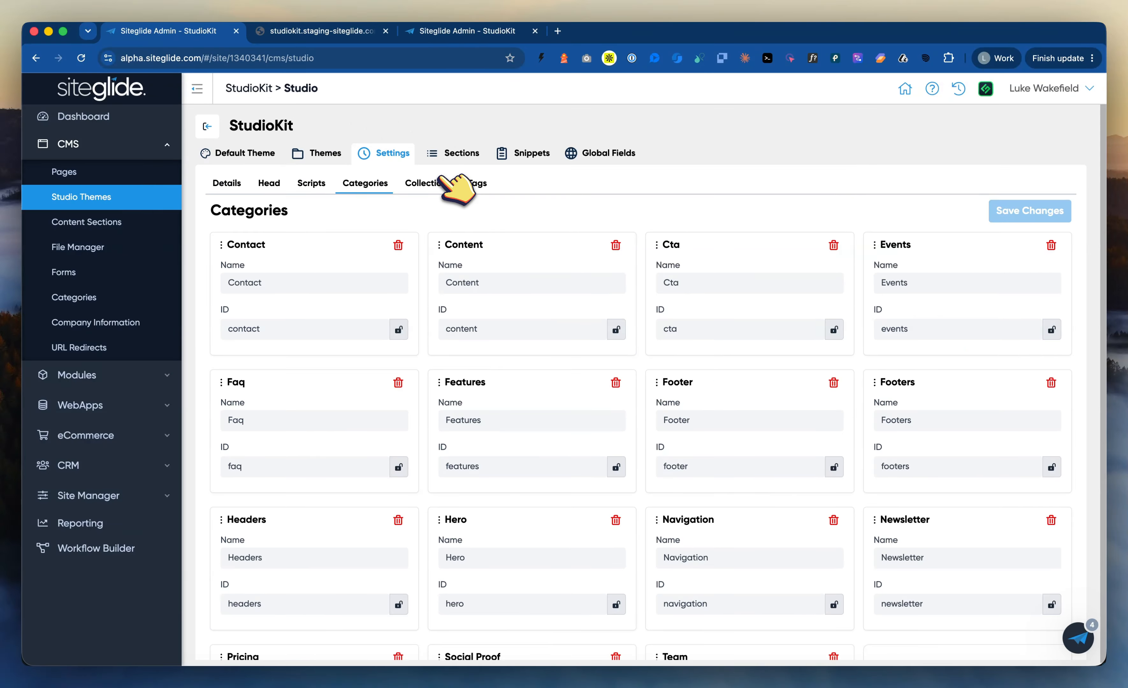
pyautogui.click(416, 183)
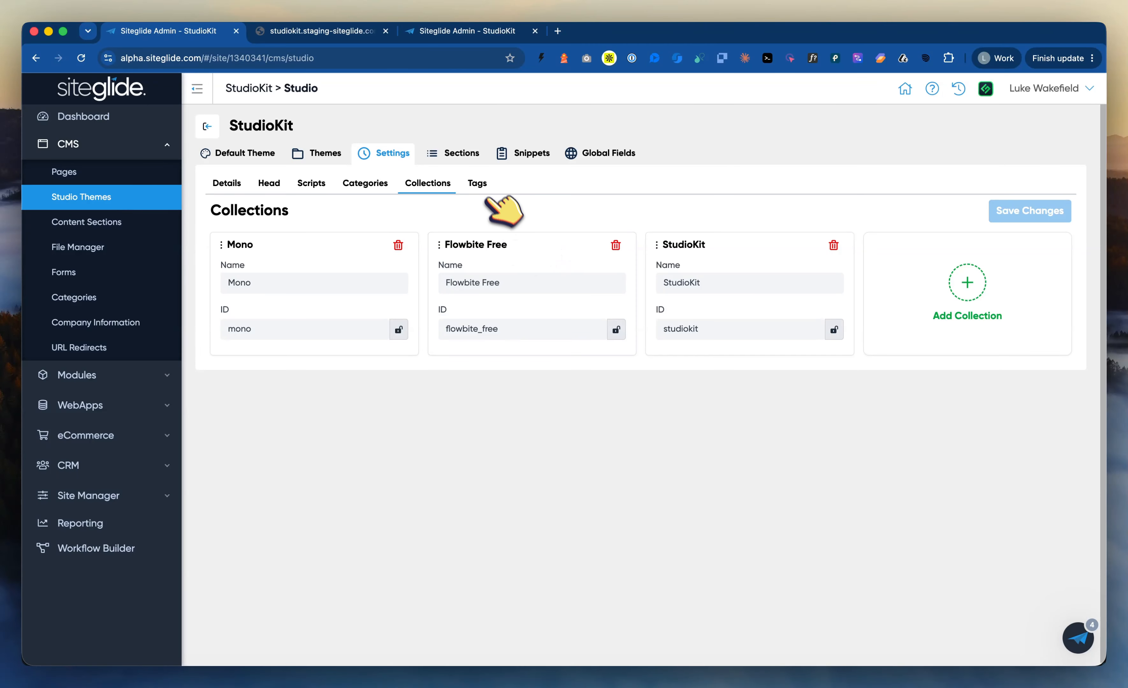
pyautogui.click(478, 184)
pyautogui.click(365, 288)
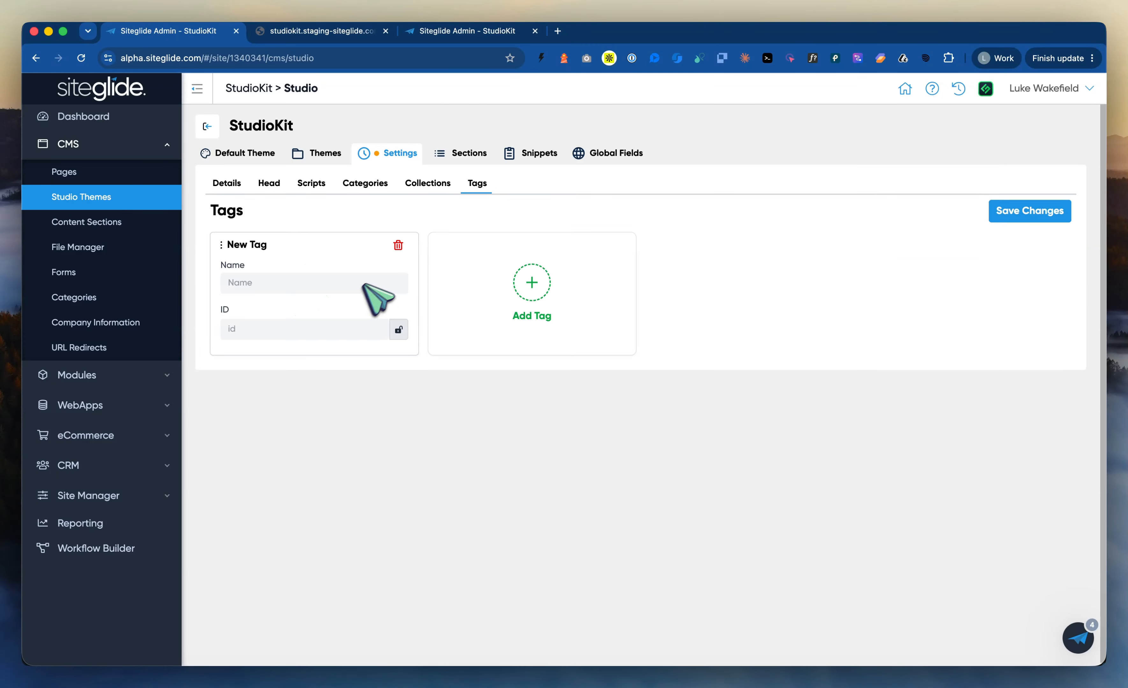
pyautogui.click(397, 246)
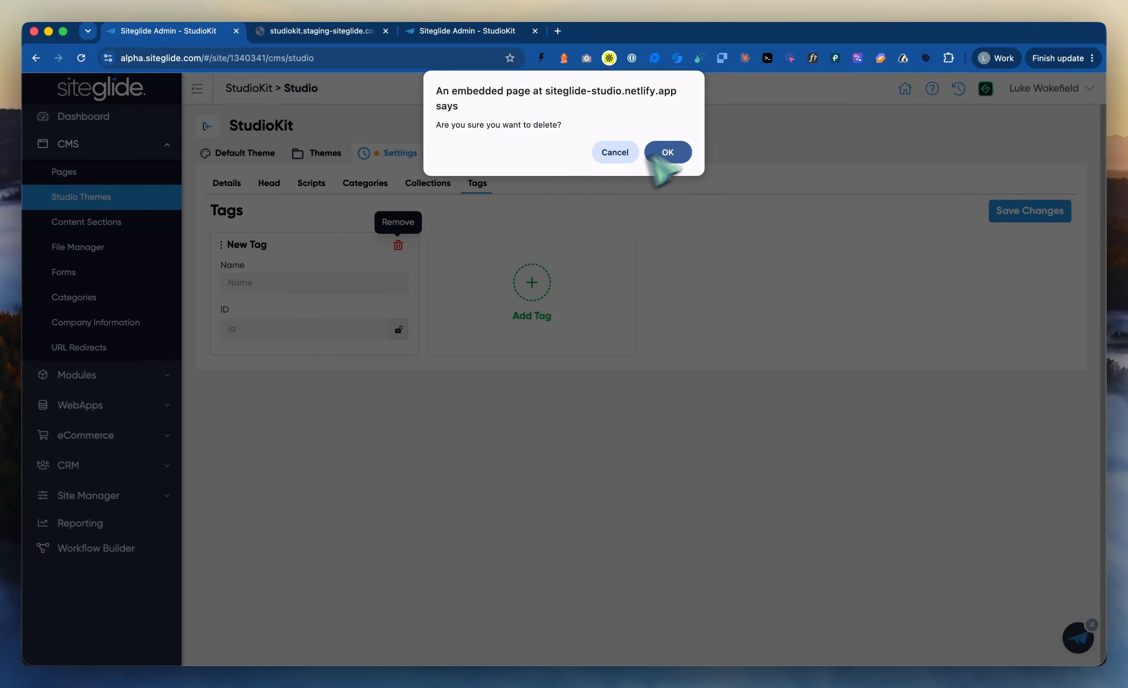
pyautogui.click(673, 147)
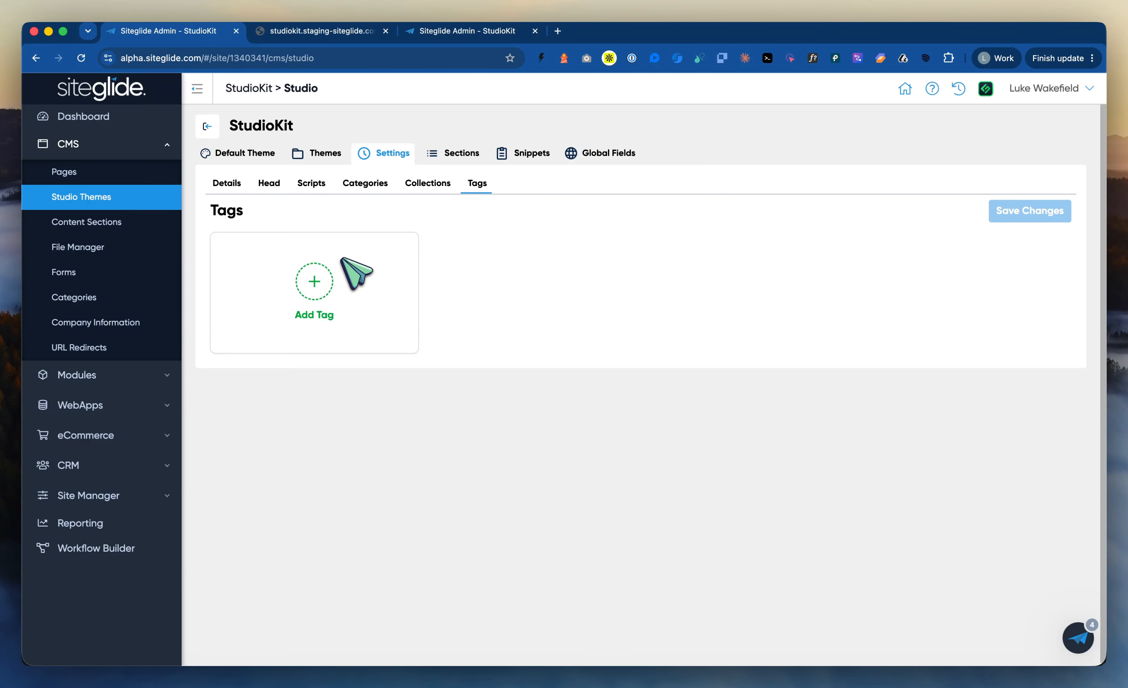
# Step: View the list of sections installed in the StudioKit library
pyautogui.click(460, 154)
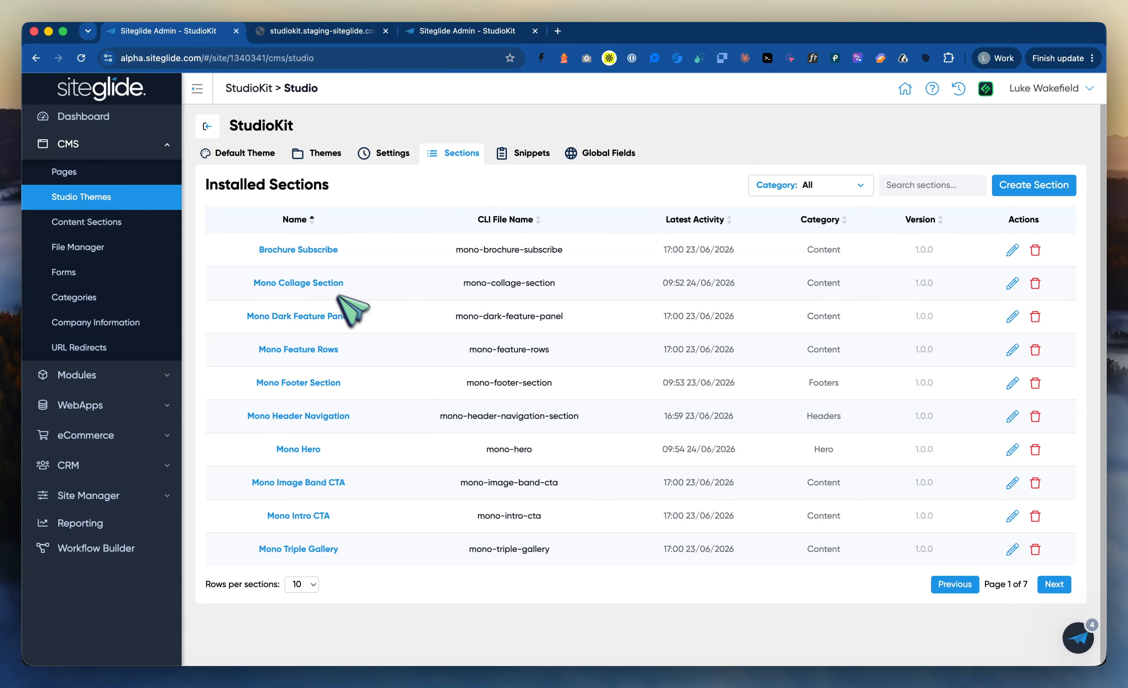
# Step: Open the Mono Collage Section and review its details, checking the category, collection and tag choices
pyautogui.click(322, 281)
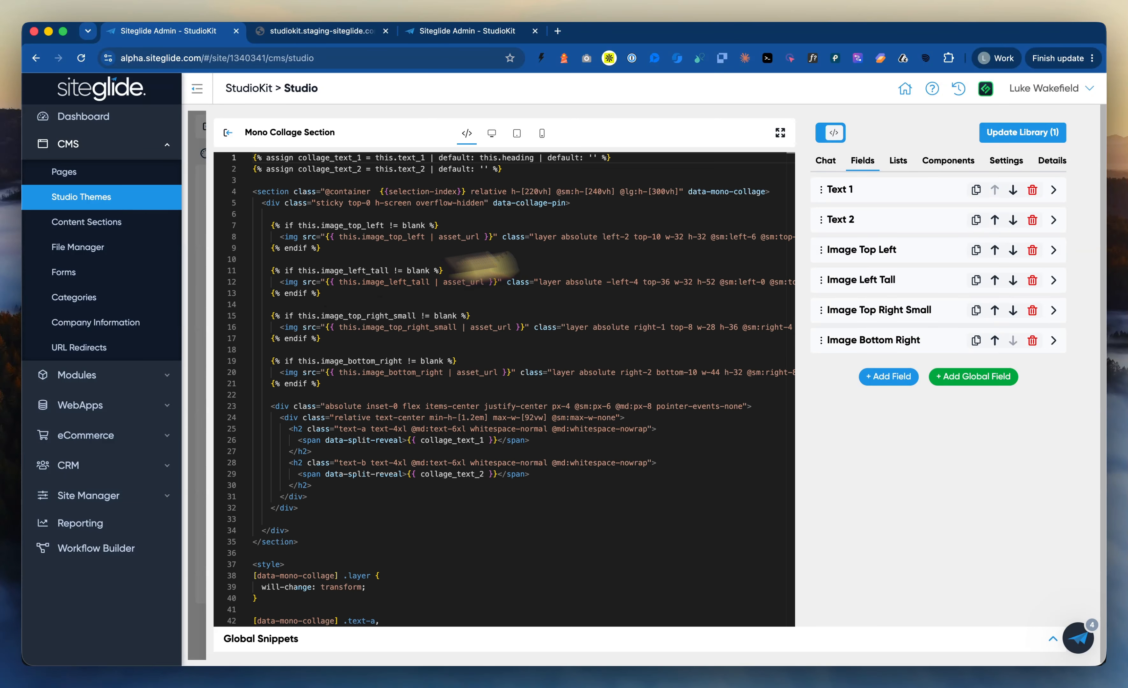
pyautogui.click(1052, 161)
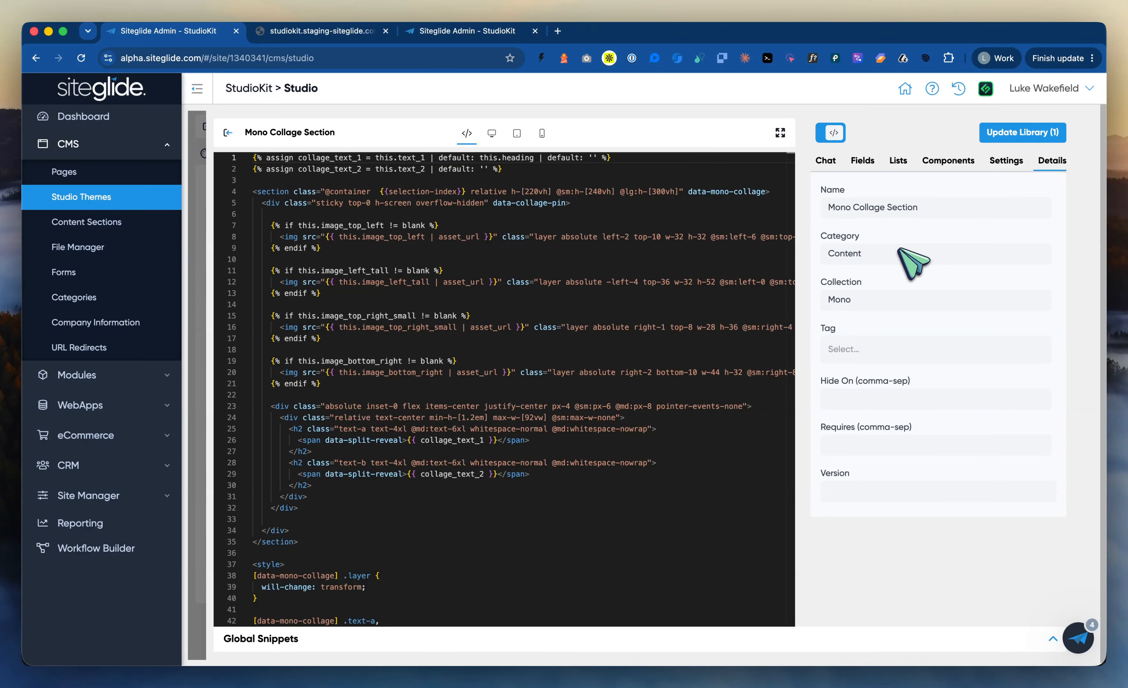
pyautogui.click(910, 257)
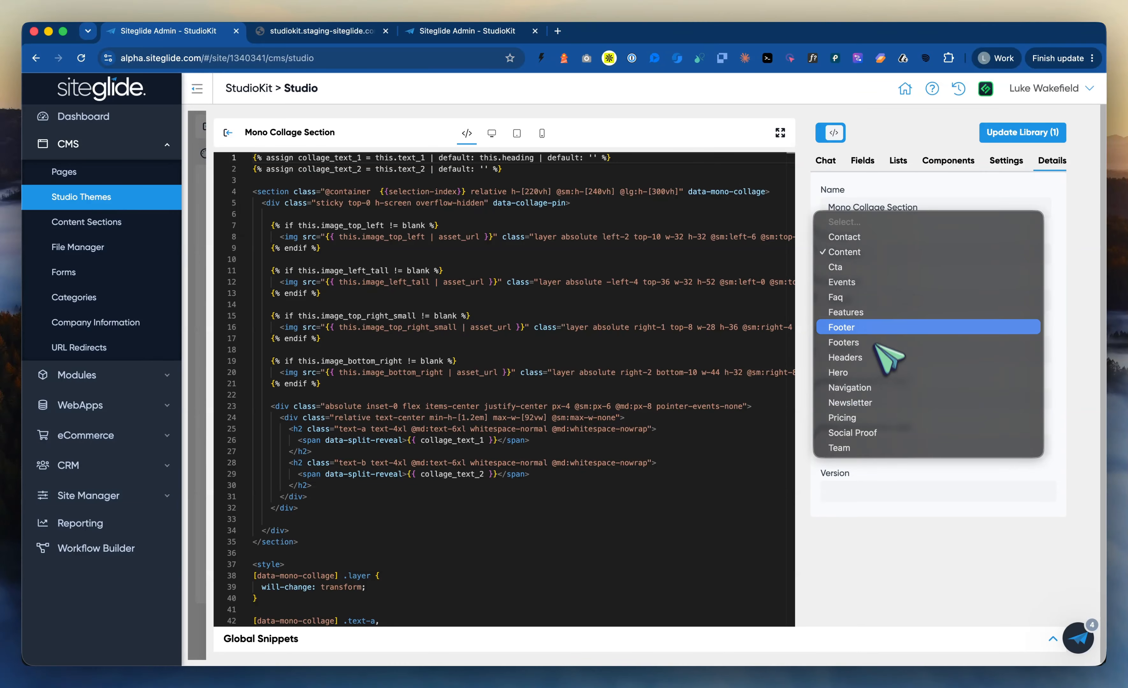
pyautogui.click(863, 514)
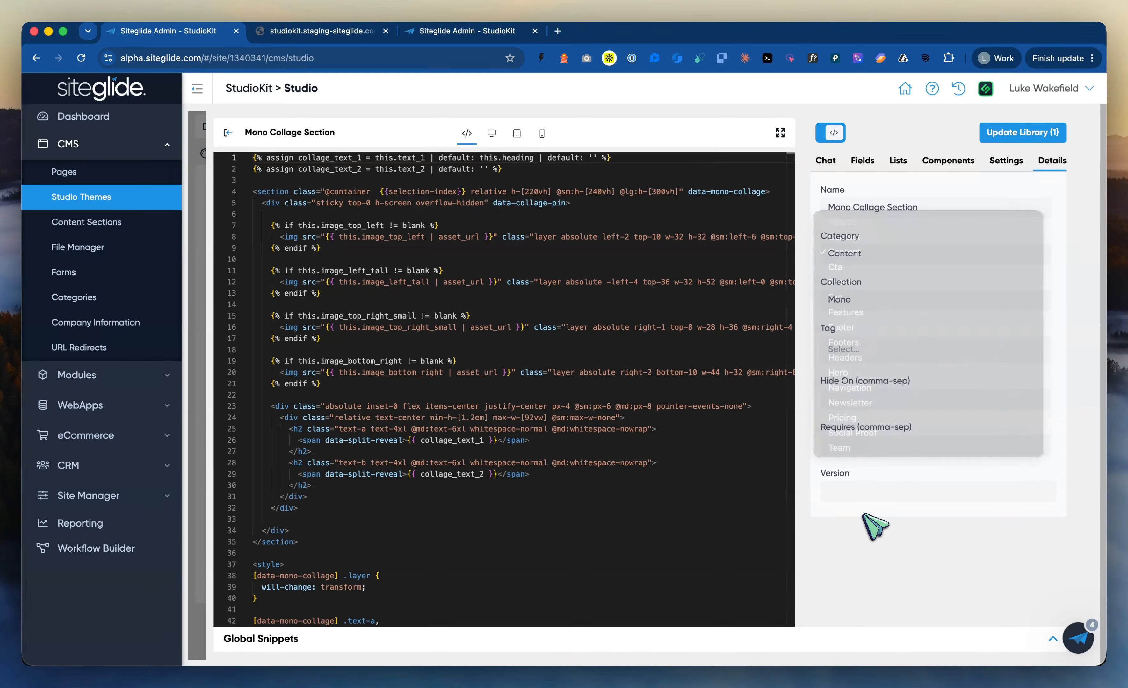
pyautogui.click(870, 300)
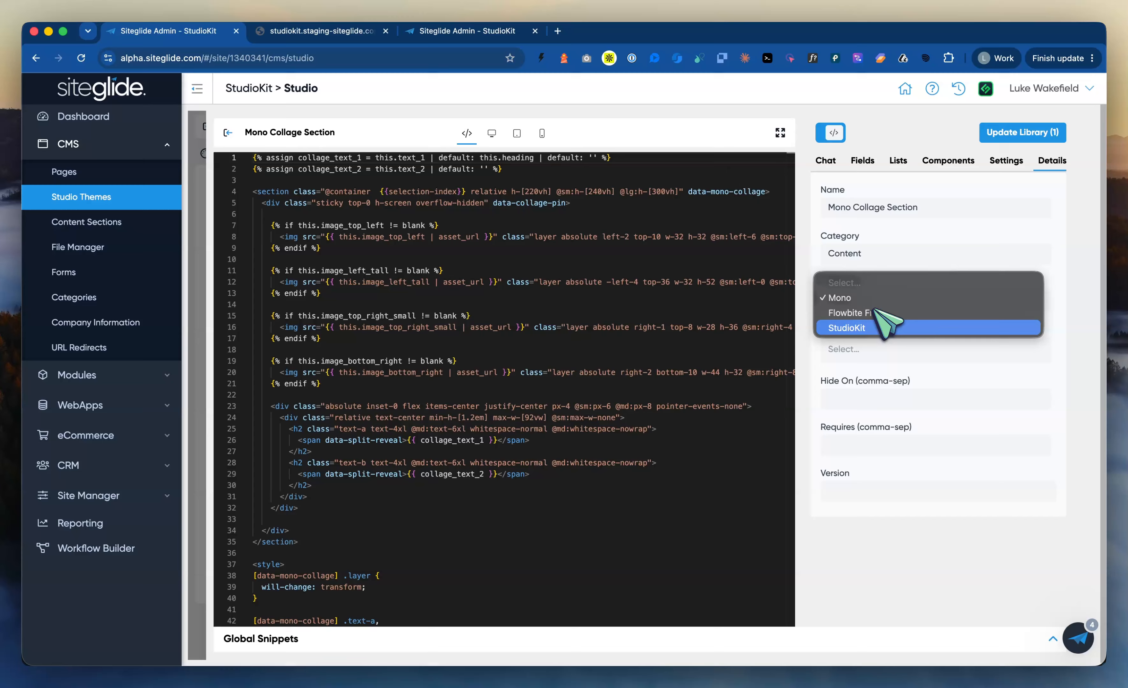
pyautogui.click(853, 526)
pyautogui.click(863, 349)
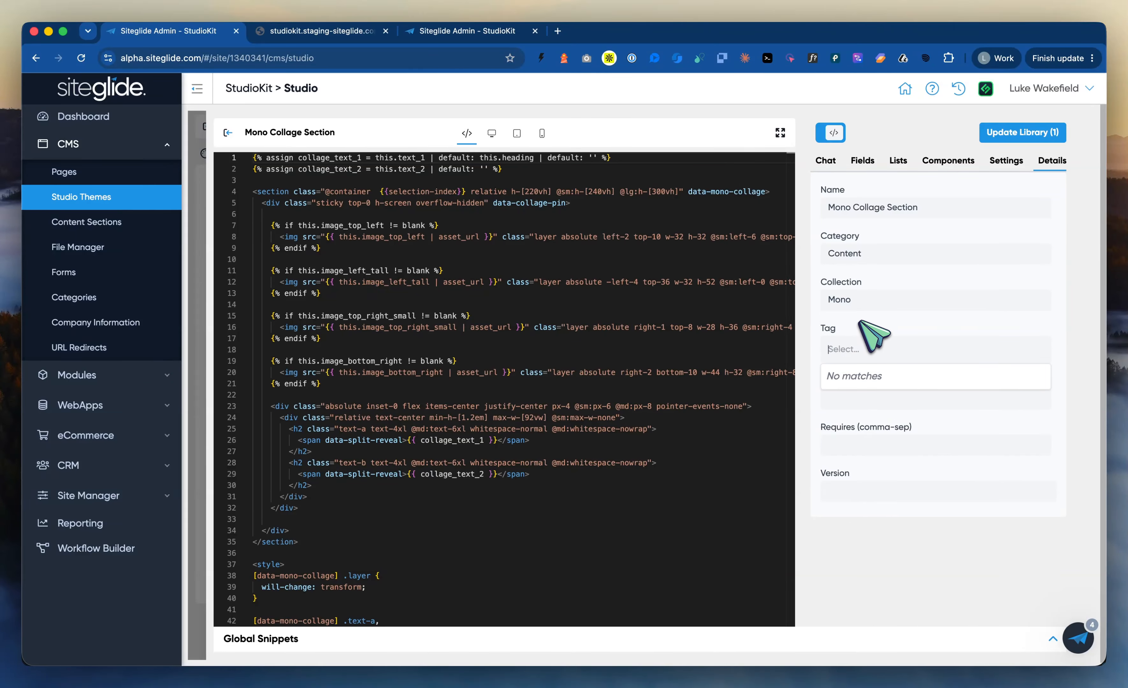
# Step: Filter the Agency Home section picker by the Mono, Flowbite Free and StudioKit collections in turn
pyautogui.click(461, 34)
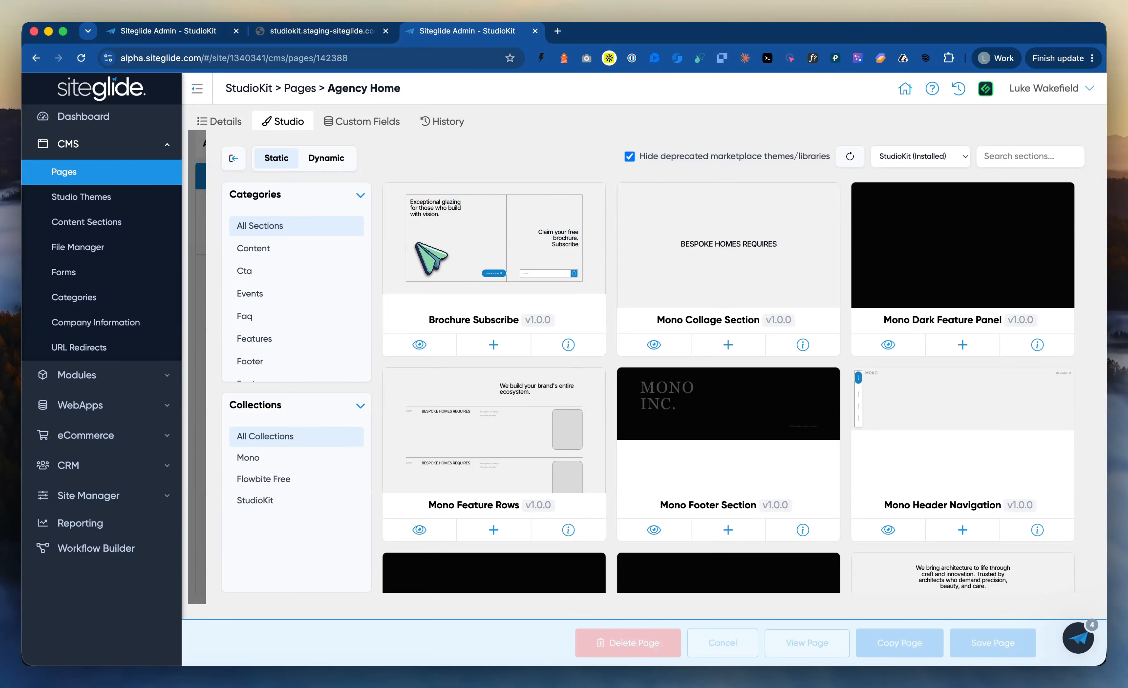
pyautogui.click(258, 457)
pyautogui.click(267, 481)
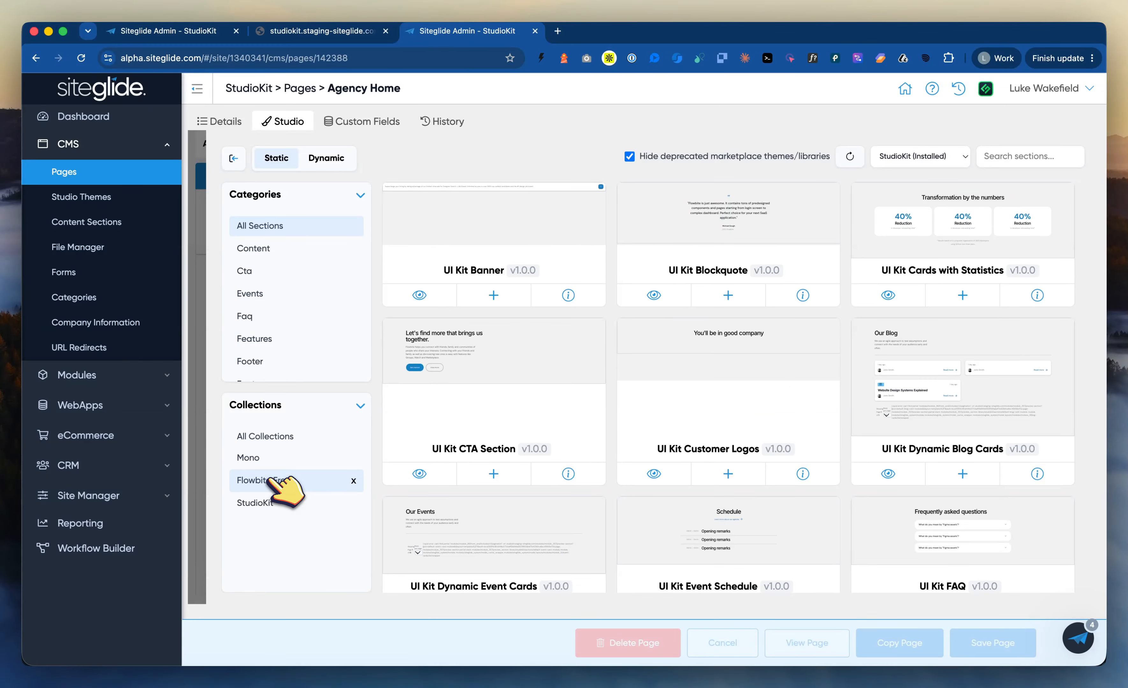
pyautogui.click(262, 502)
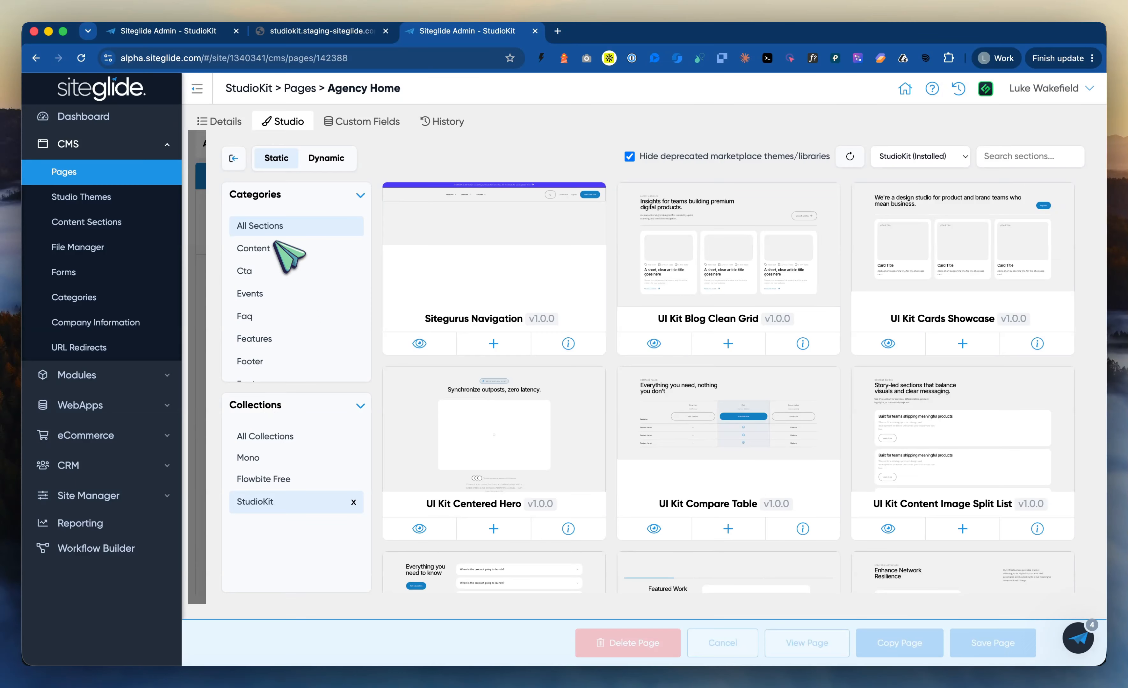
# Step: Browse the dynamic sections, filter them to CMS Forms, and close the section picker
pyautogui.click(324, 158)
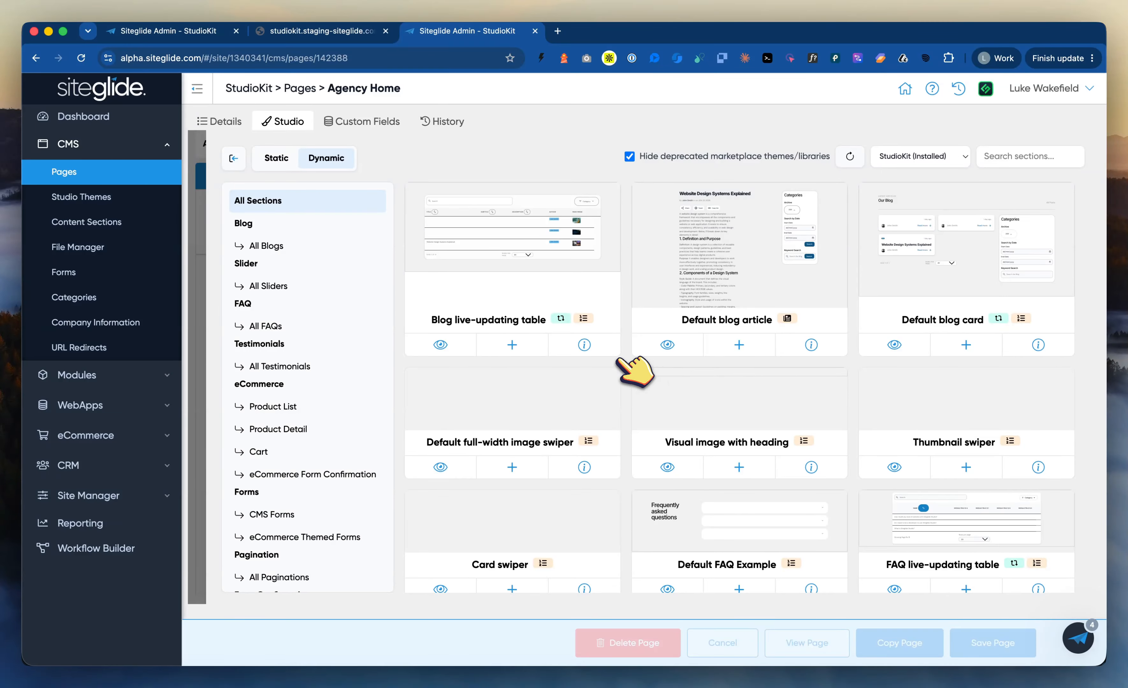
pyautogui.click(282, 515)
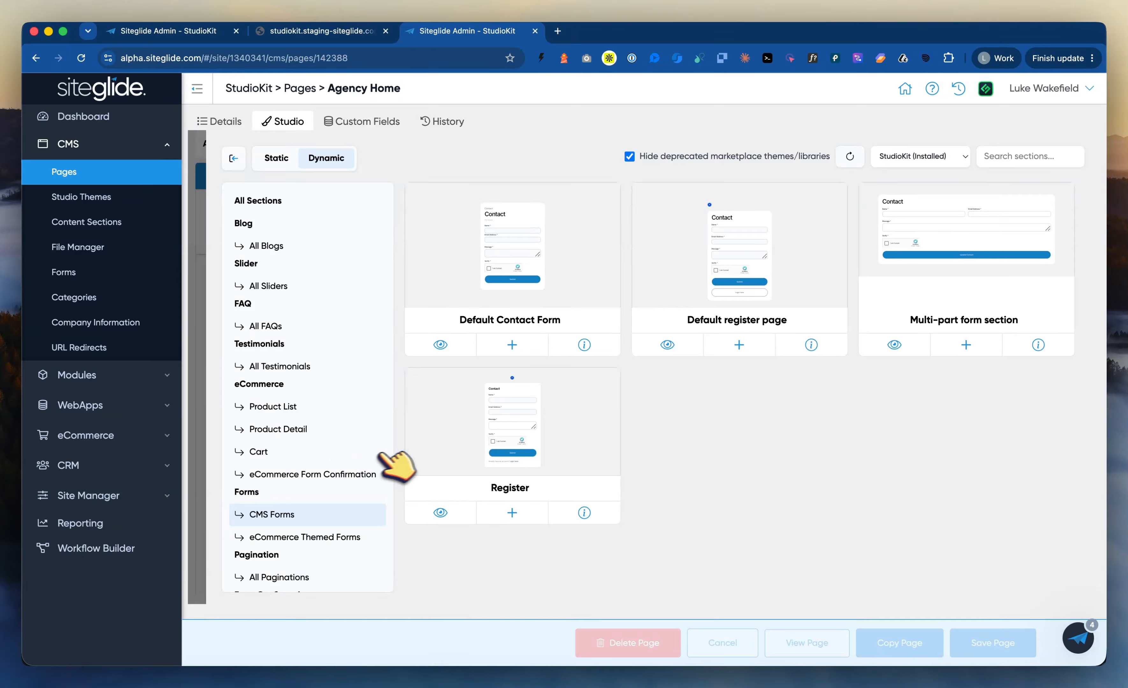
pyautogui.click(233, 158)
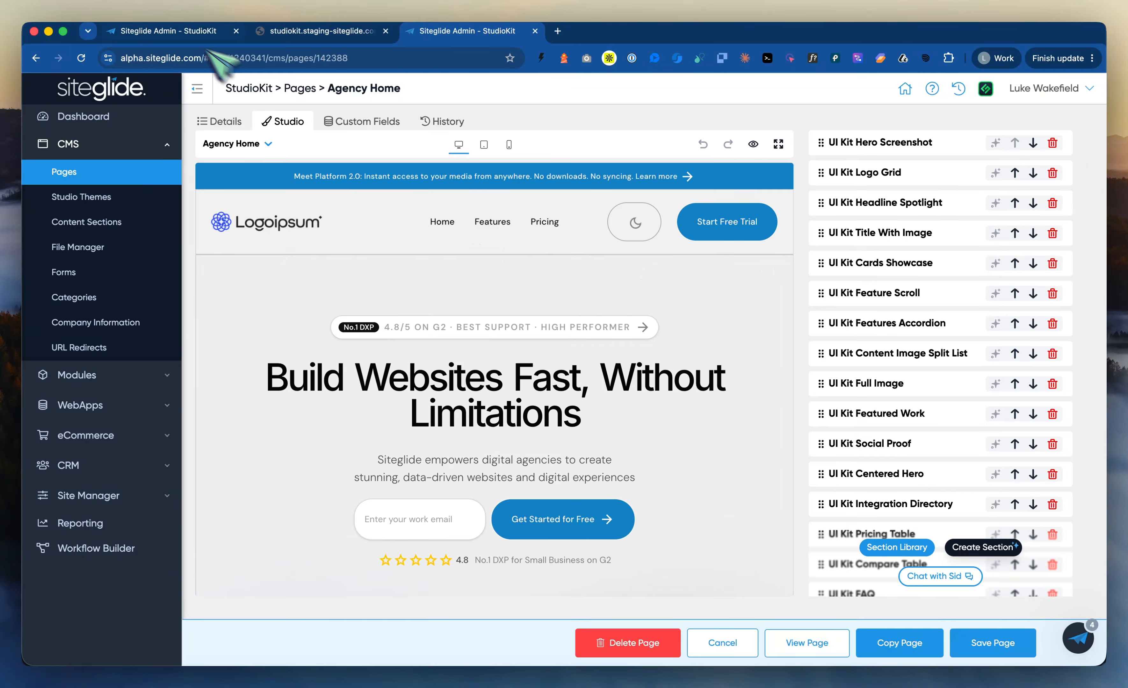
# Step: Return to the StudioKit library, close the Mono Collage Section, and view the library's snippets and global fields
pyautogui.click(174, 29)
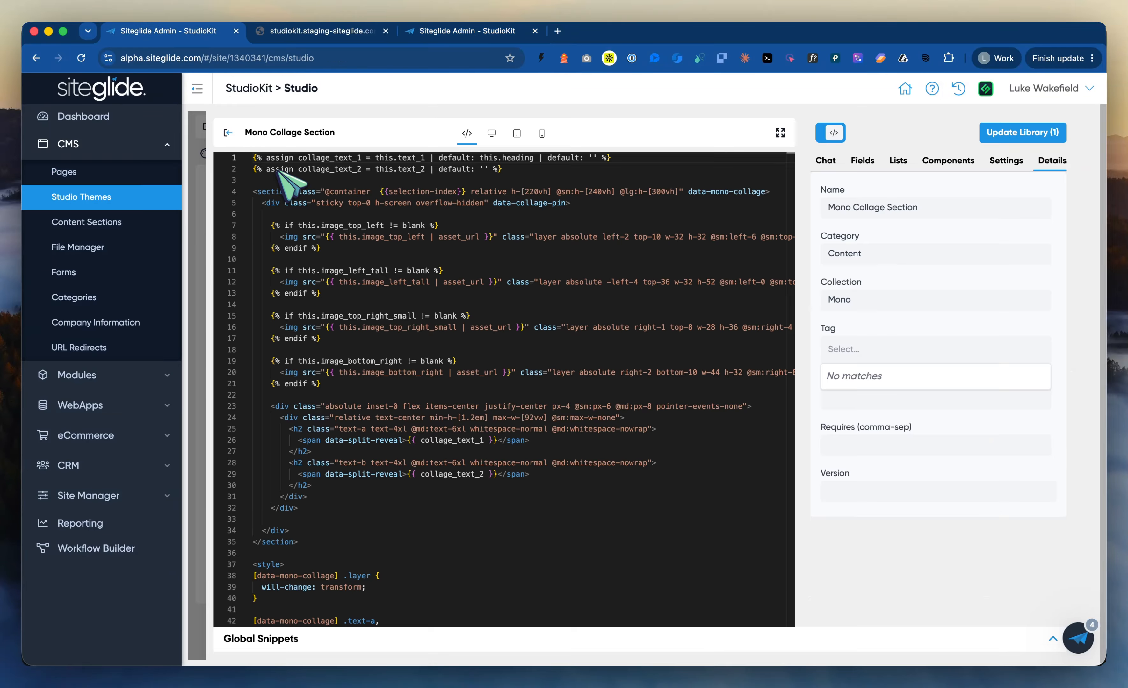
pyautogui.click(229, 134)
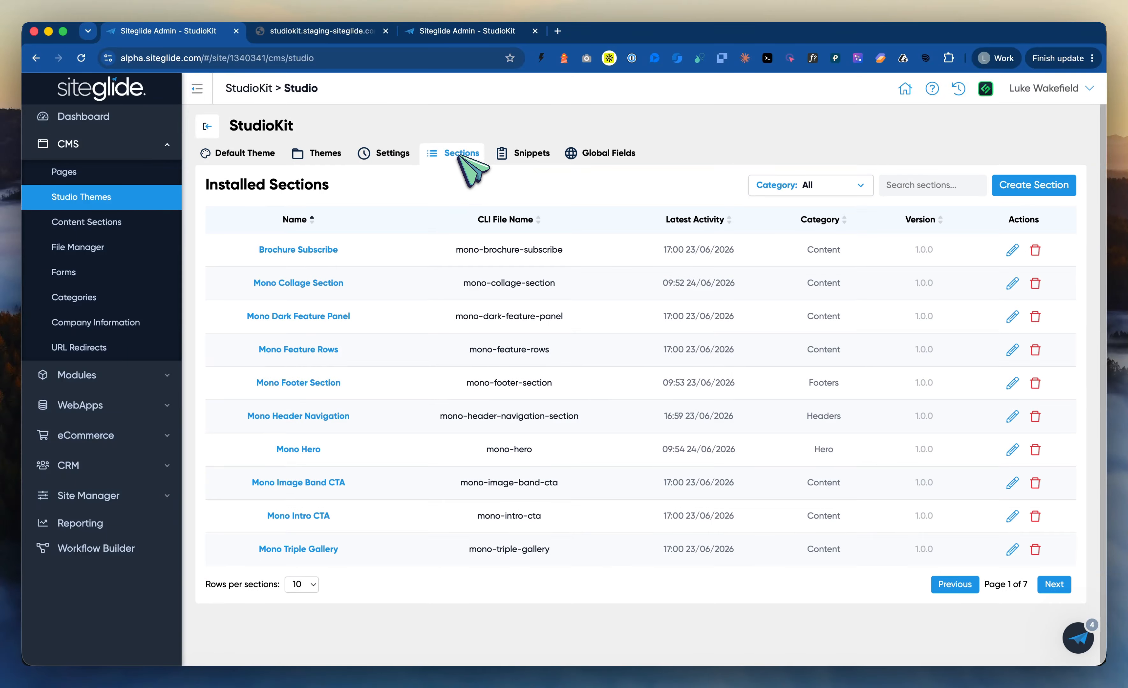
pyautogui.click(527, 153)
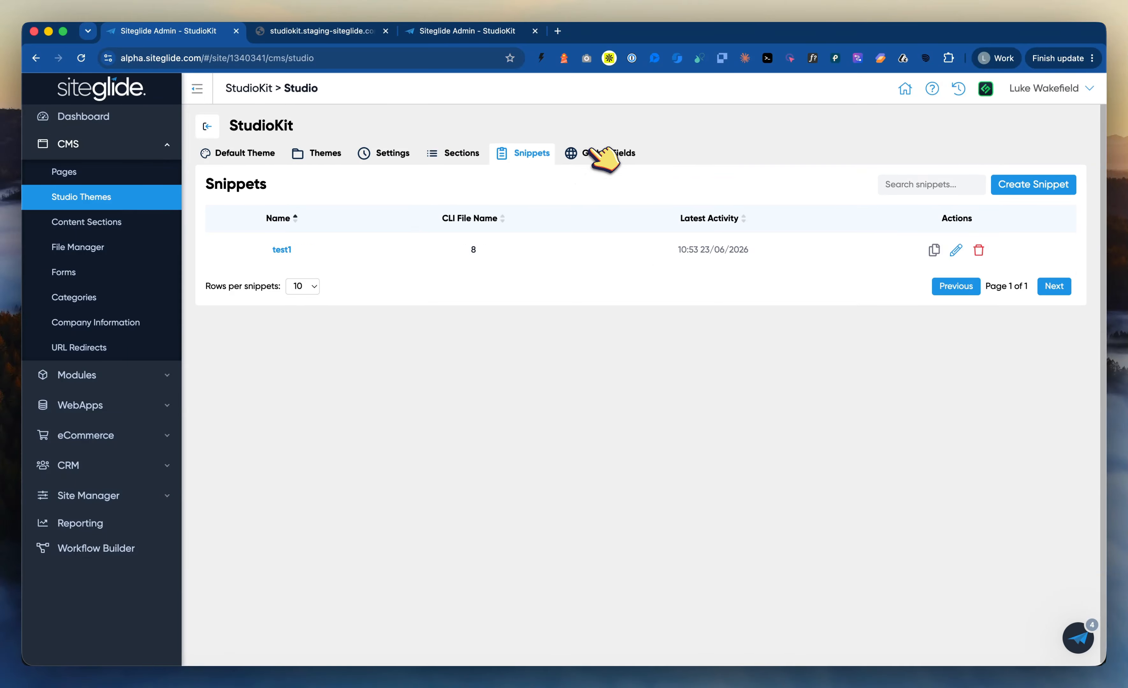
pyautogui.click(601, 157)
pyautogui.click(527, 157)
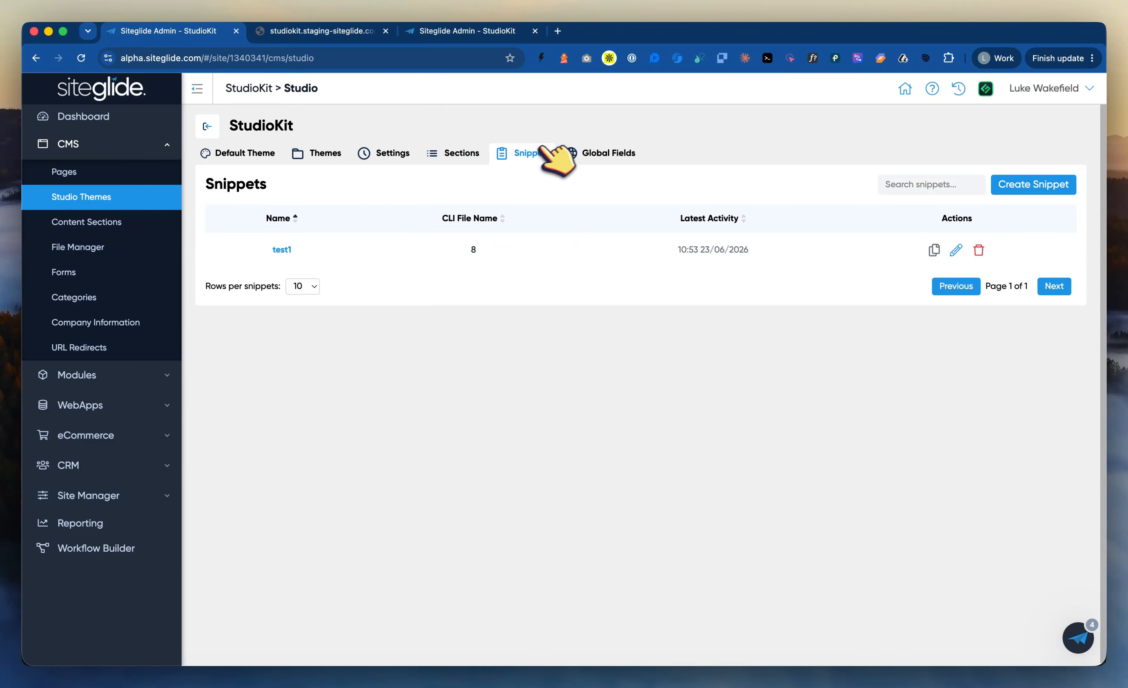
# Step: Review the default Agency theme's custom CSS, Tailwind variables and styling
pyautogui.click(245, 153)
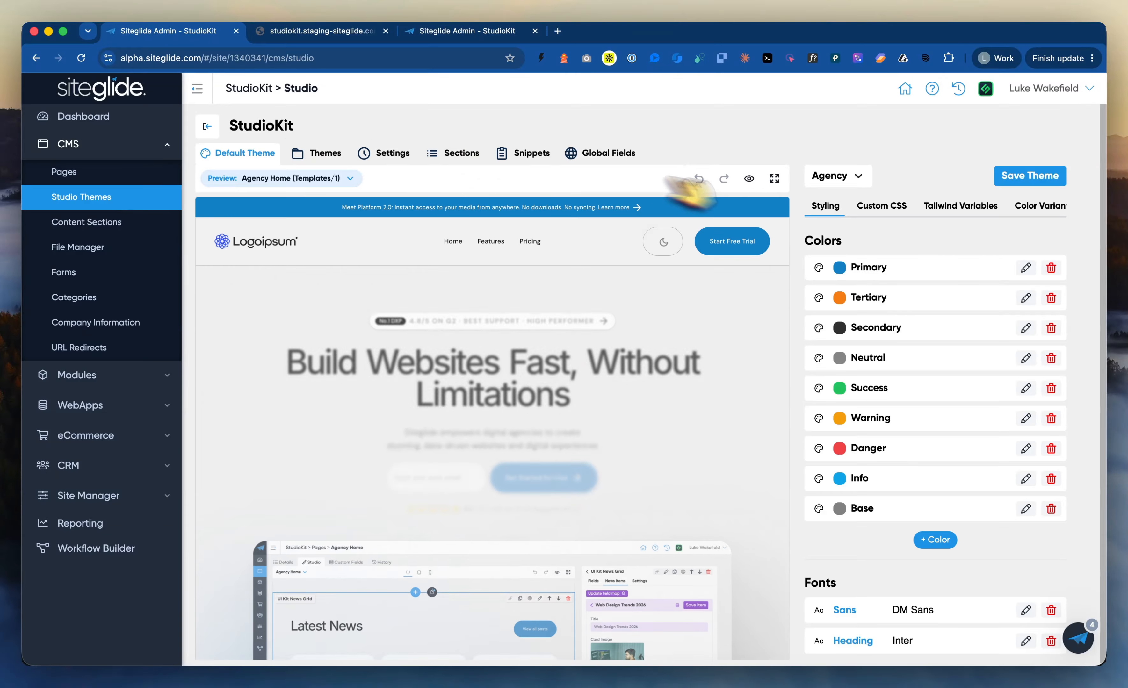
pyautogui.click(895, 205)
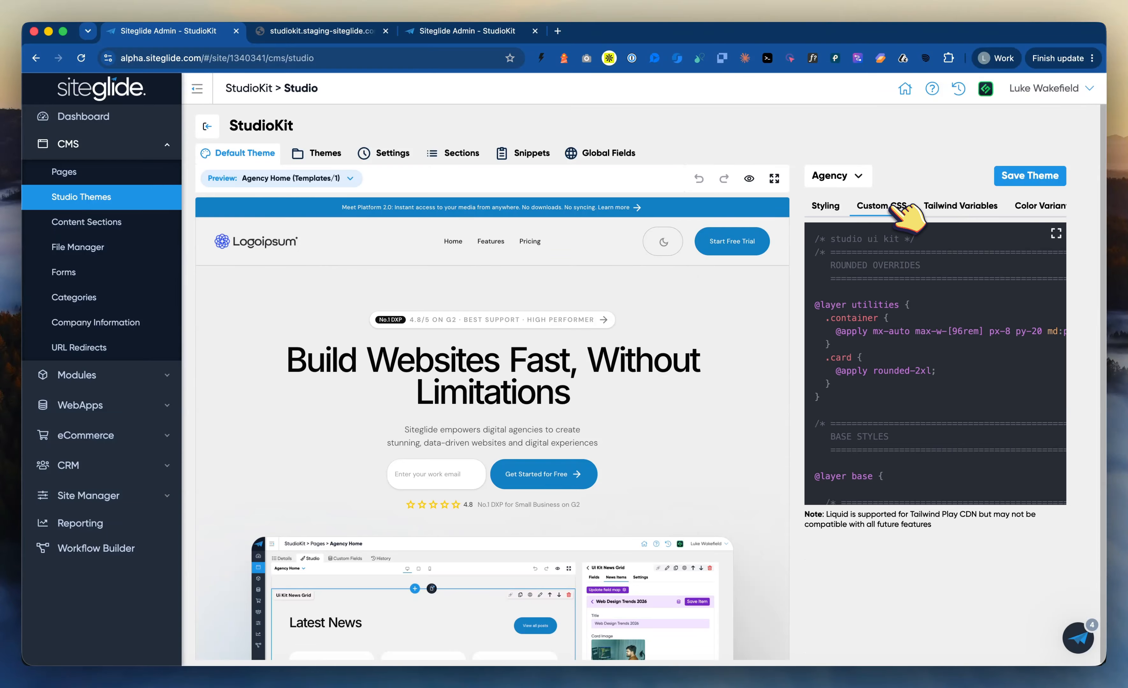
pyautogui.click(964, 206)
pyautogui.click(831, 205)
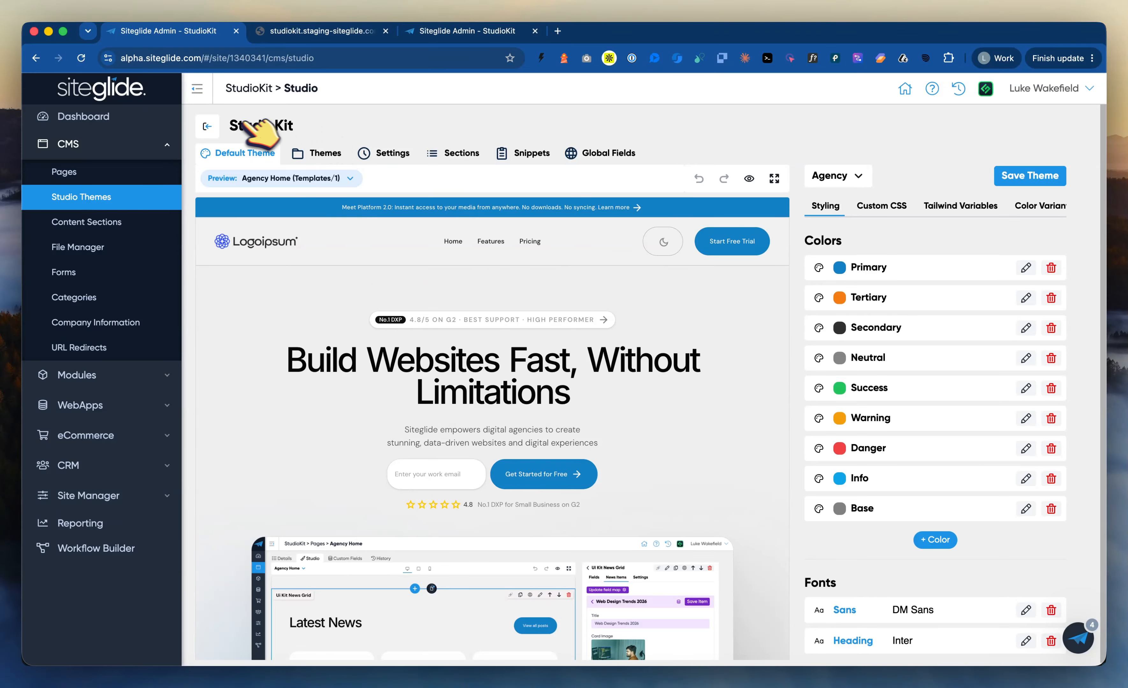
# Step: Open the StudioKit template in Site Manager and view its details
pyautogui.click(107, 498)
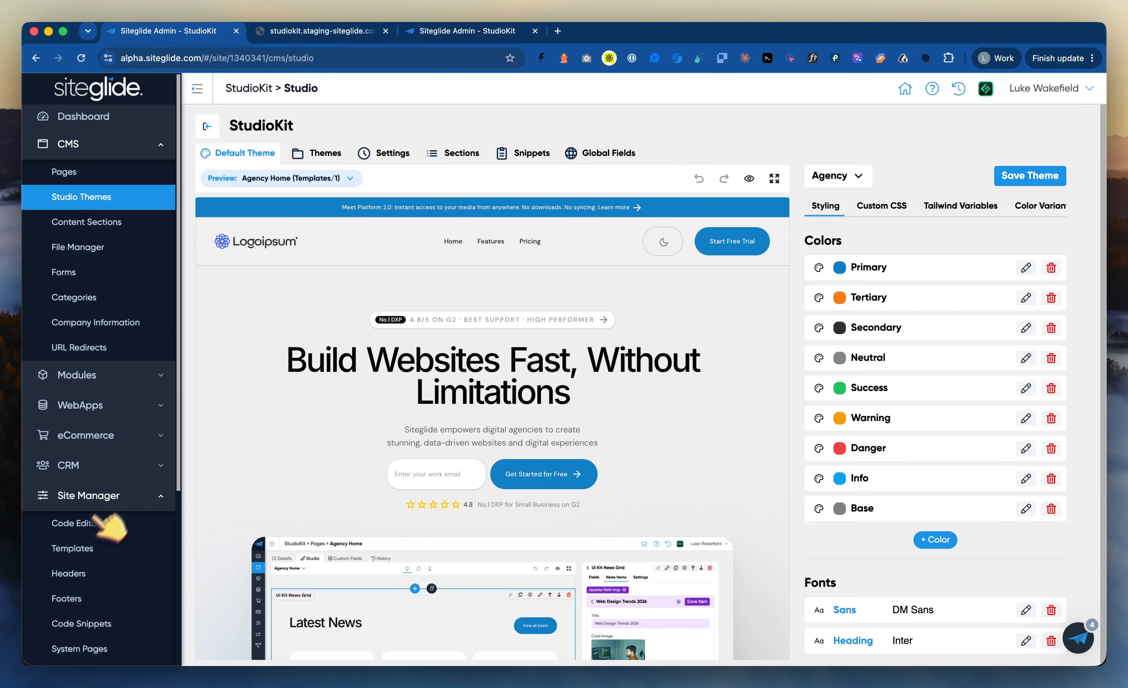
pyautogui.click(75, 547)
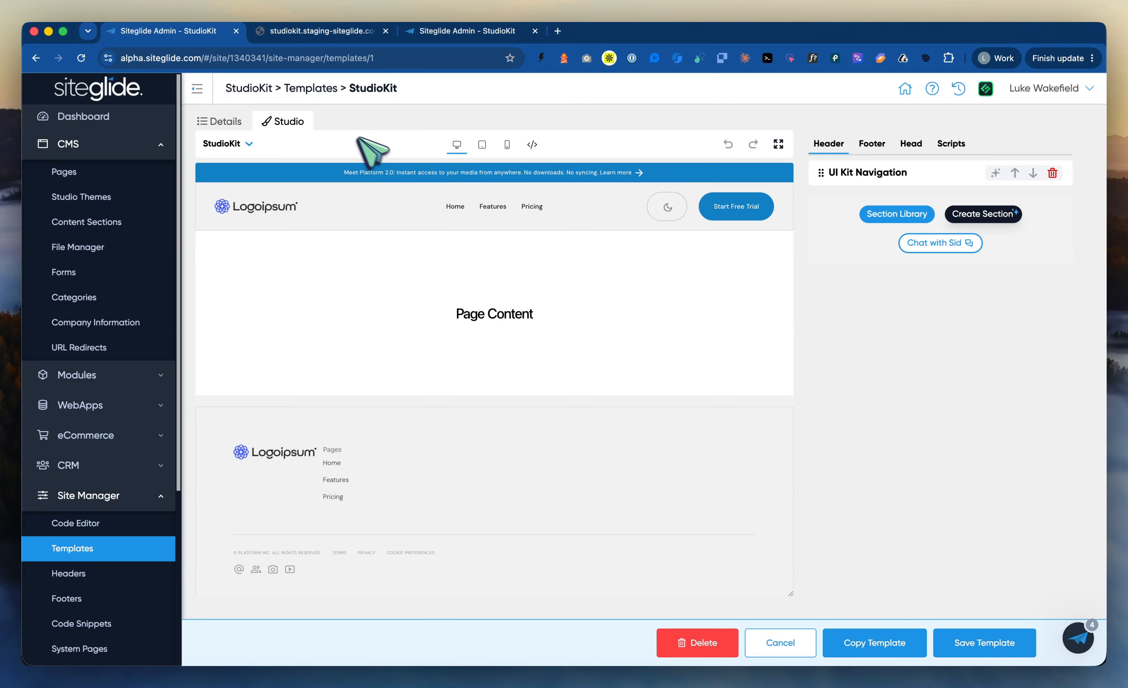
pyautogui.click(233, 122)
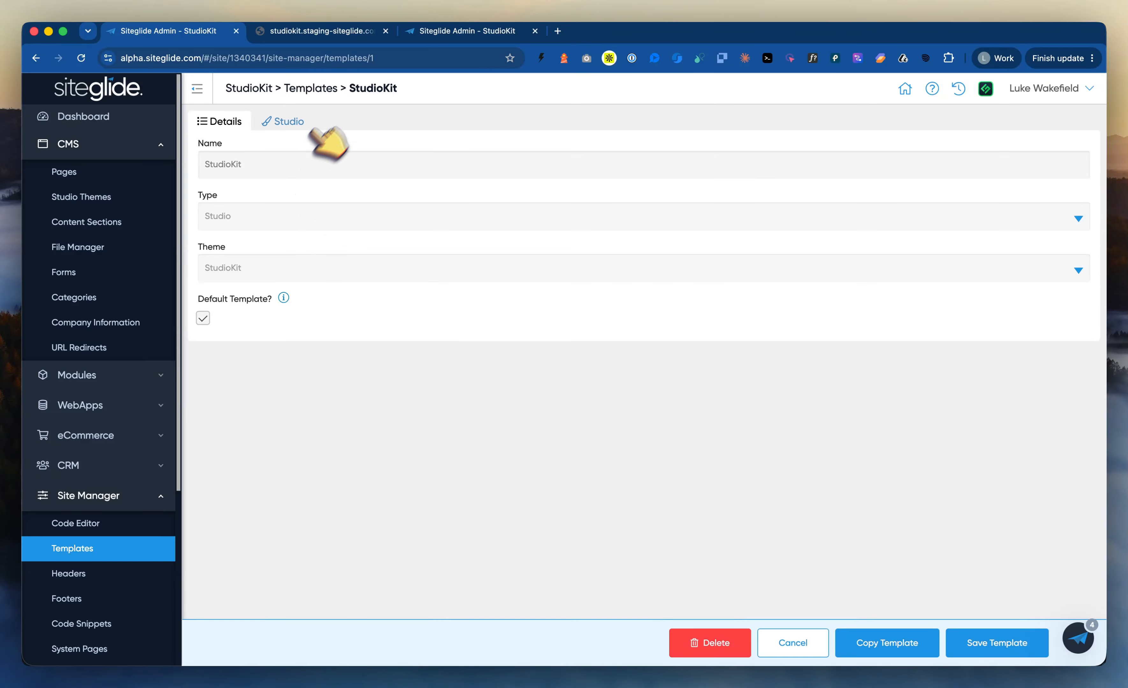
# Step: Return to the Agency Home page, open the StudioKit library from Studio Themes, and preview the Mono theme
pyautogui.click(481, 29)
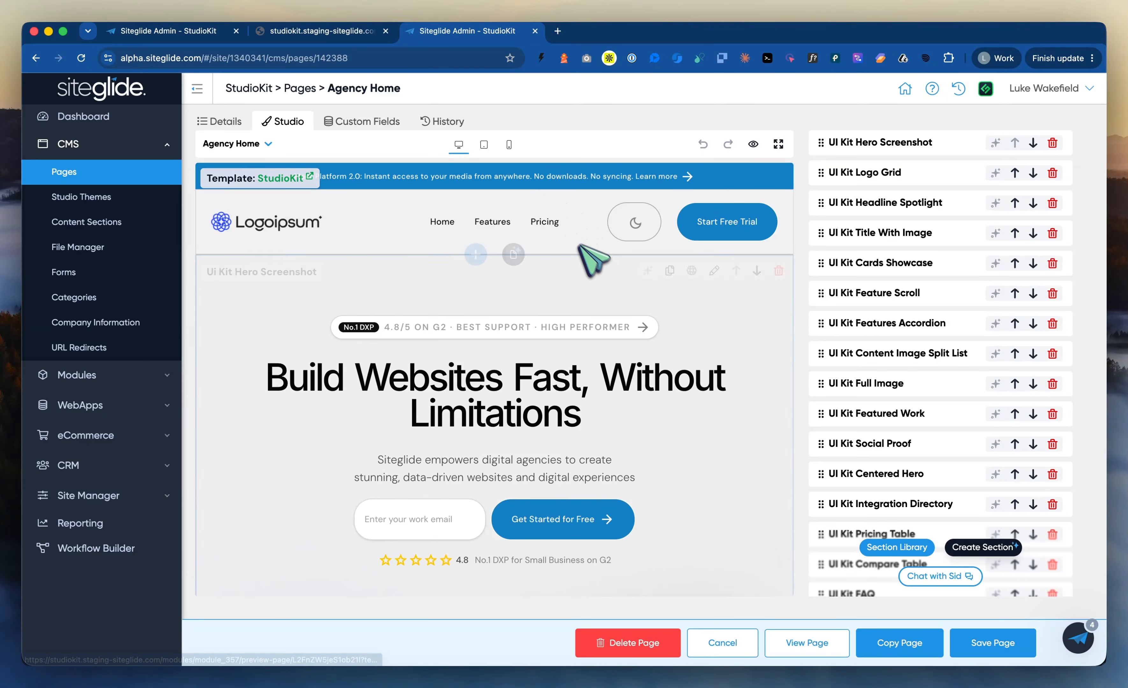
pyautogui.moveTo(597, 271)
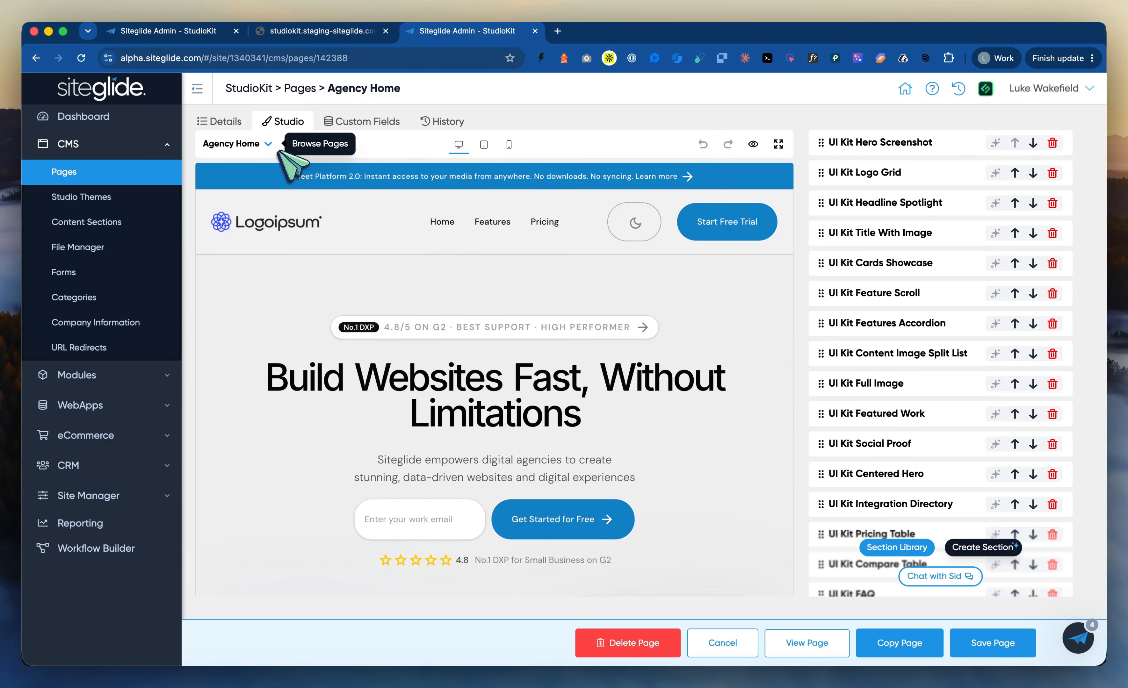
pyautogui.click(106, 198)
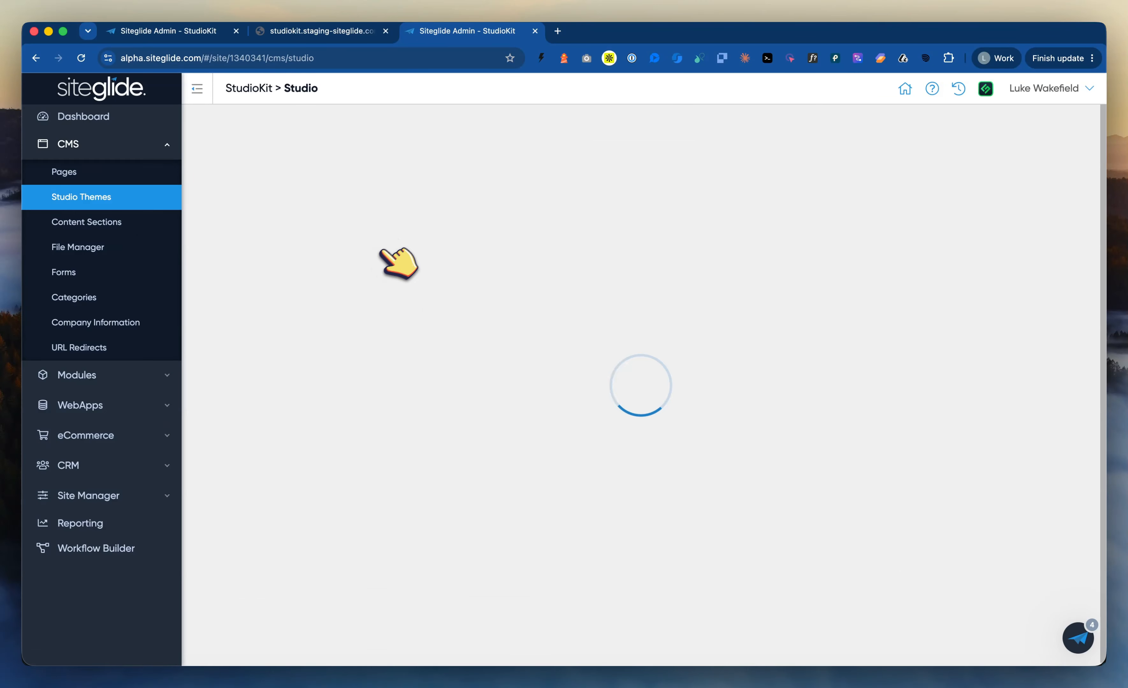
pyautogui.click(445, 264)
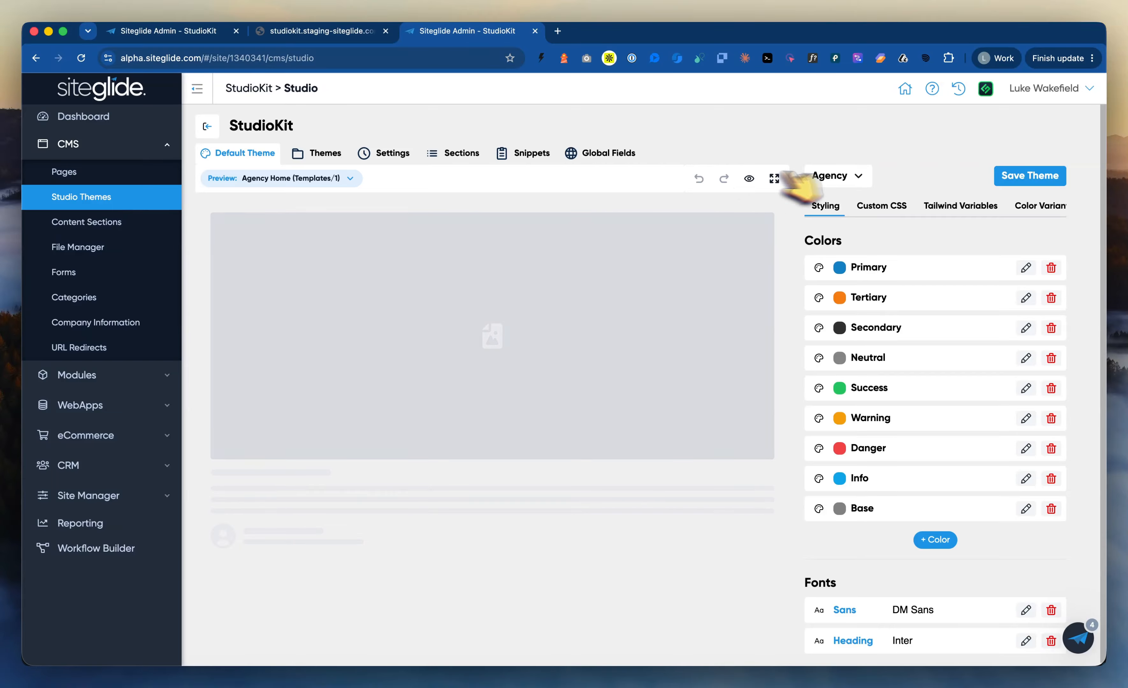
pyautogui.click(847, 176)
pyautogui.click(853, 234)
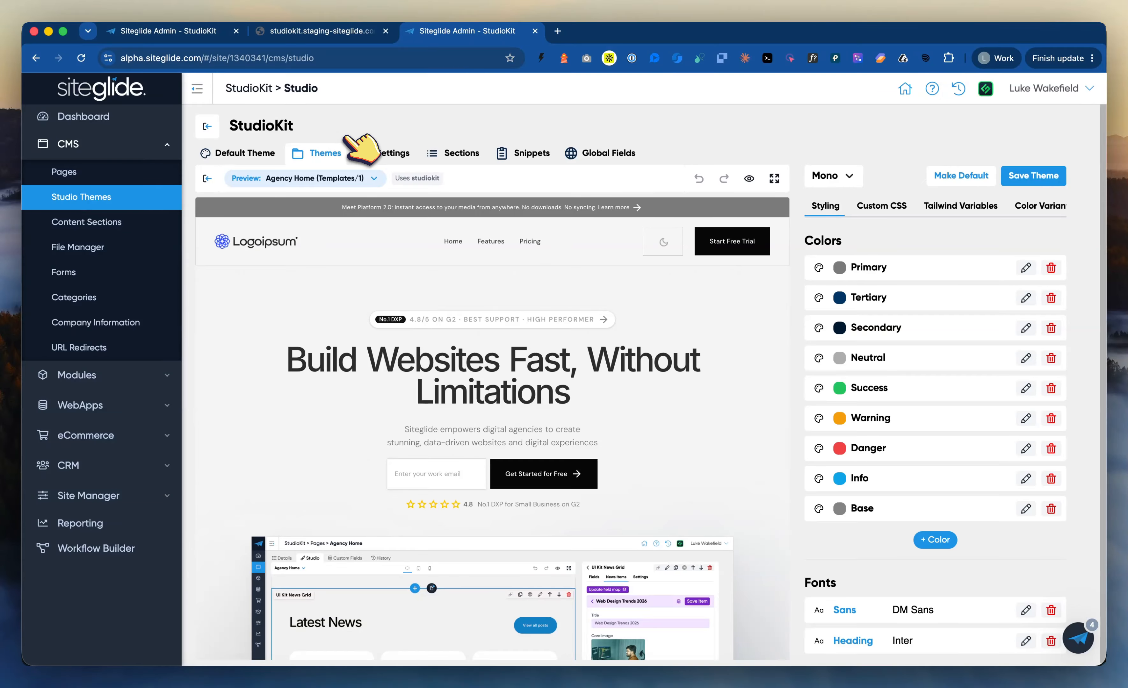
# Step: Recheck the StudioKit template's details, and open the Agency Home page from the site's page list
pyautogui.click(192, 33)
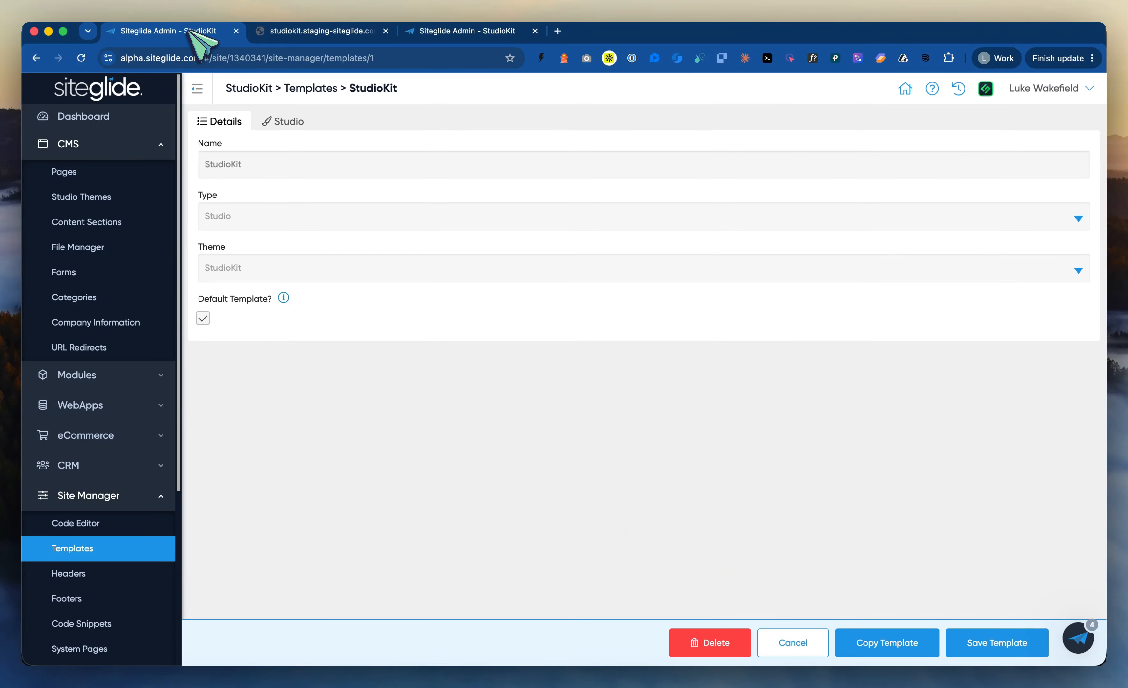
pyautogui.click(430, 32)
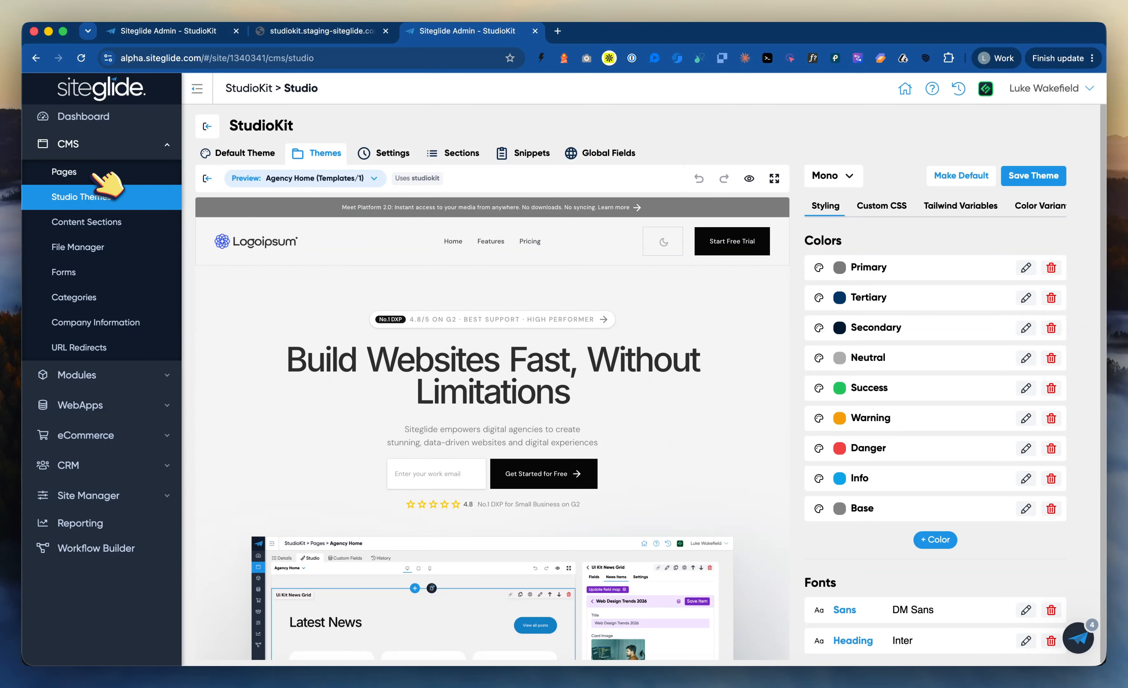
pyautogui.click(101, 172)
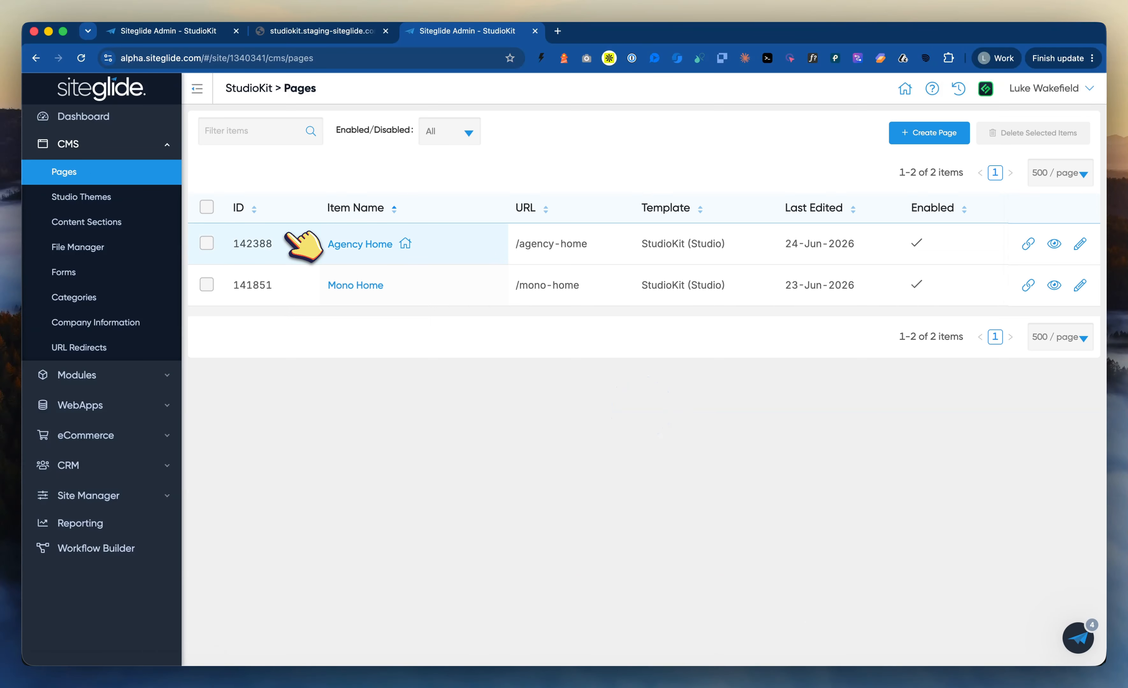
pyautogui.click(357, 244)
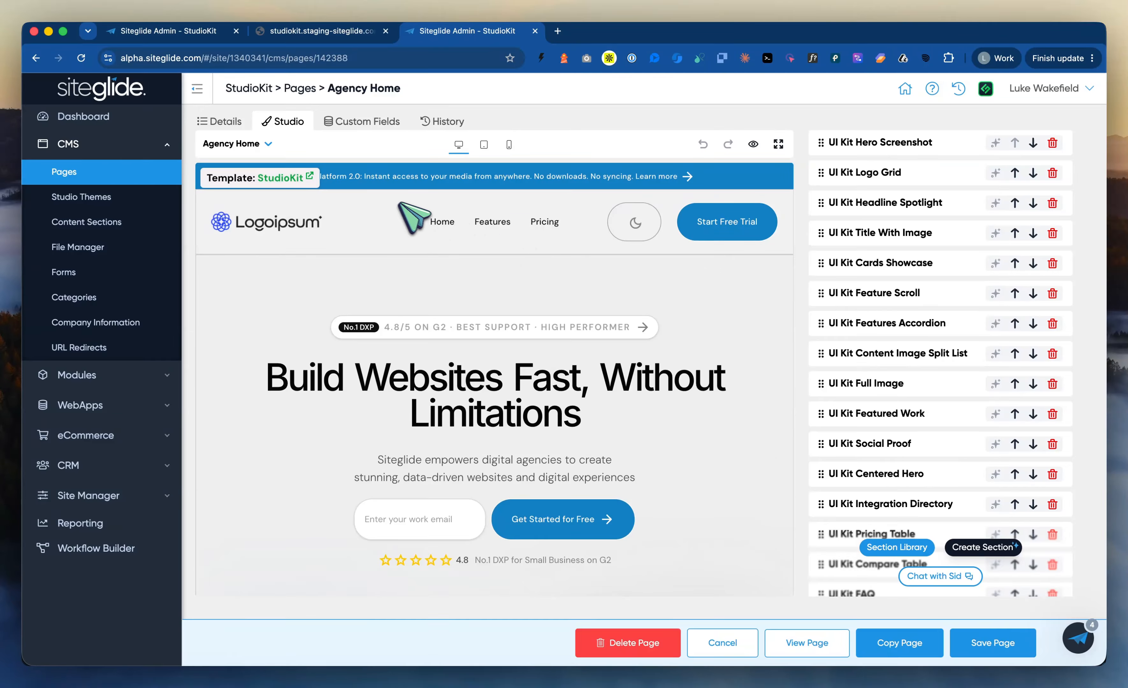
# Step: Switch the page editor to Mono Home and open the Mono Hero section's fields
pyautogui.click(267, 144)
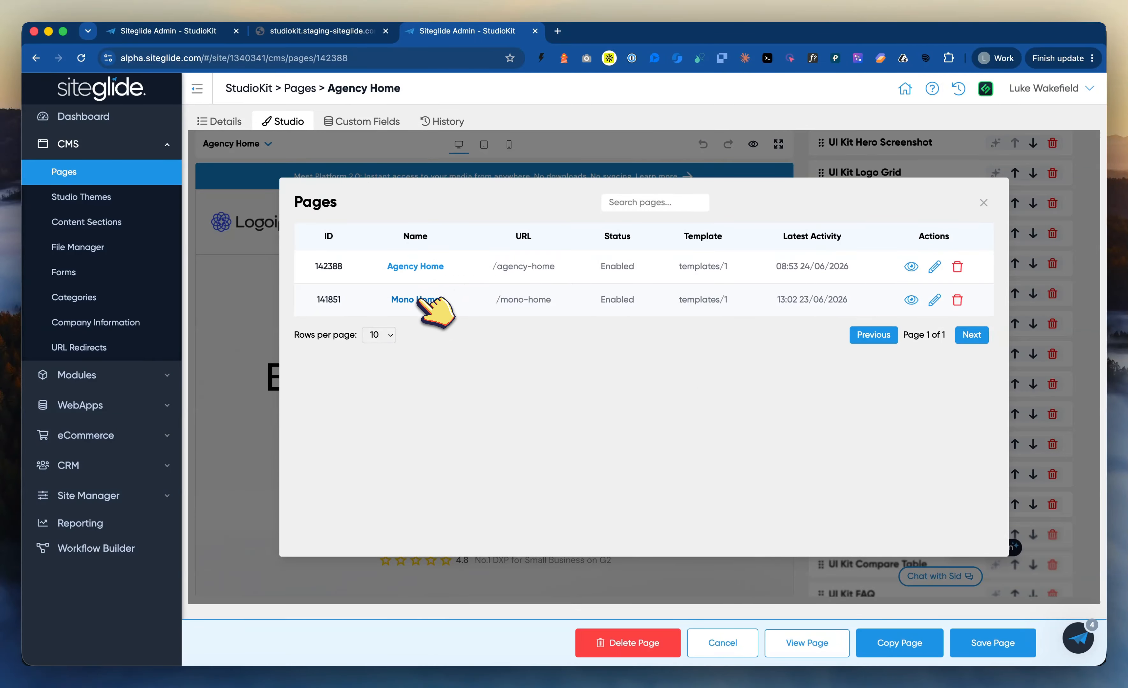
pyautogui.click(427, 299)
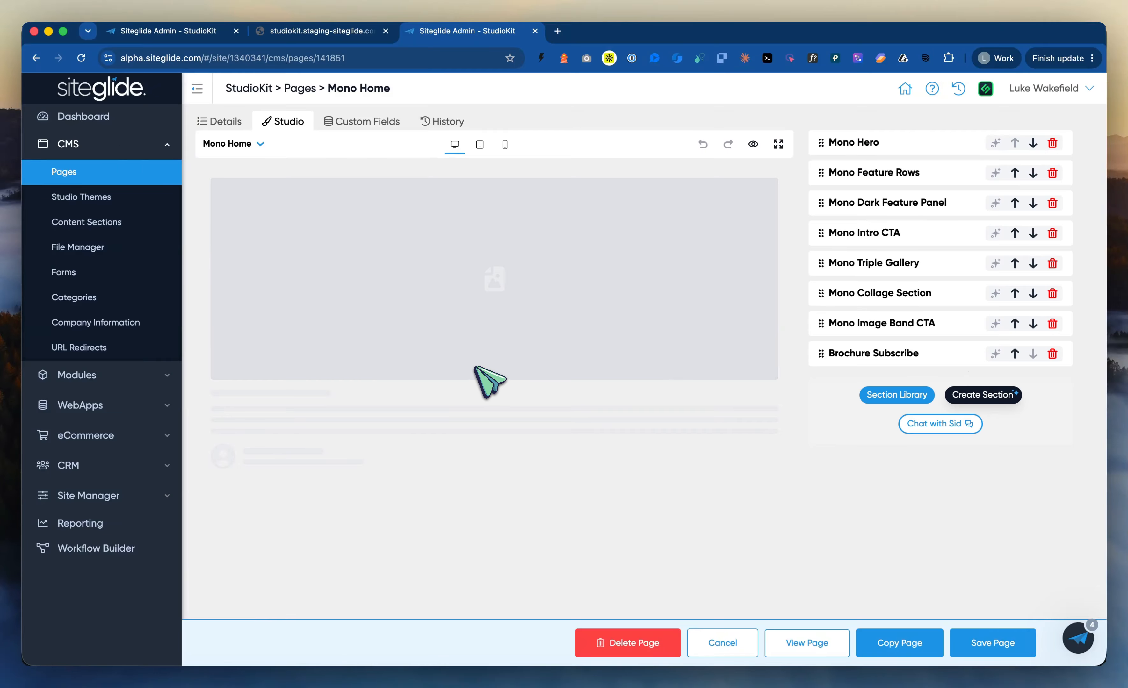
pyautogui.scroll(-10, 556, 433)
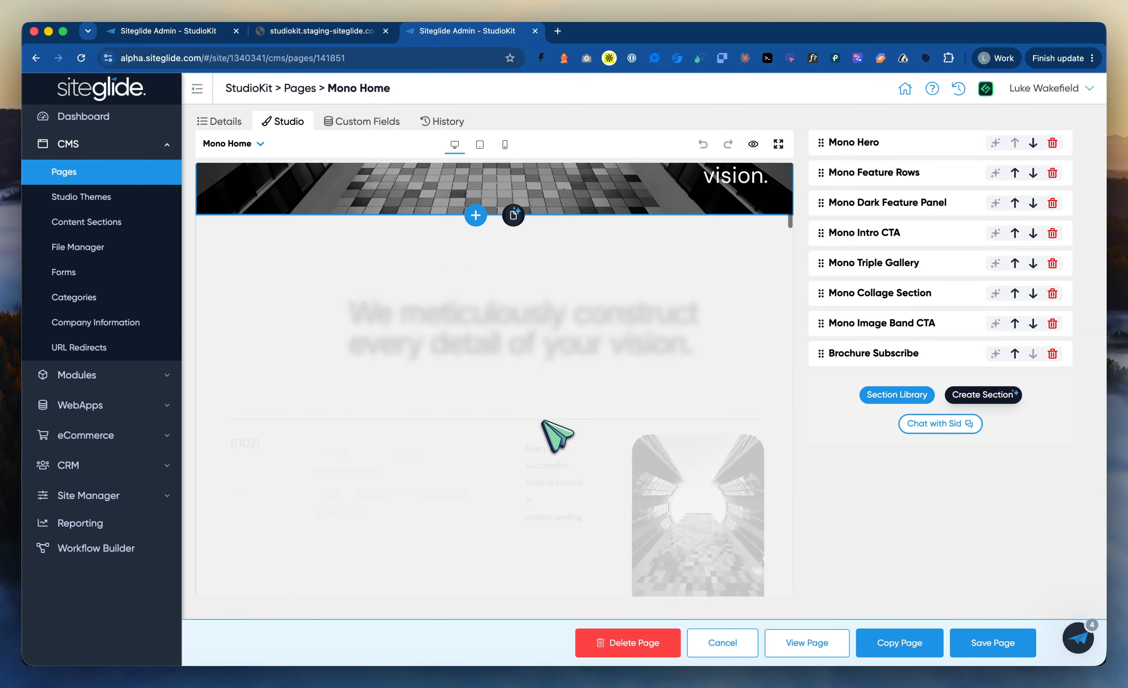
pyautogui.scroll(10, 574, 375)
pyautogui.click(598, 354)
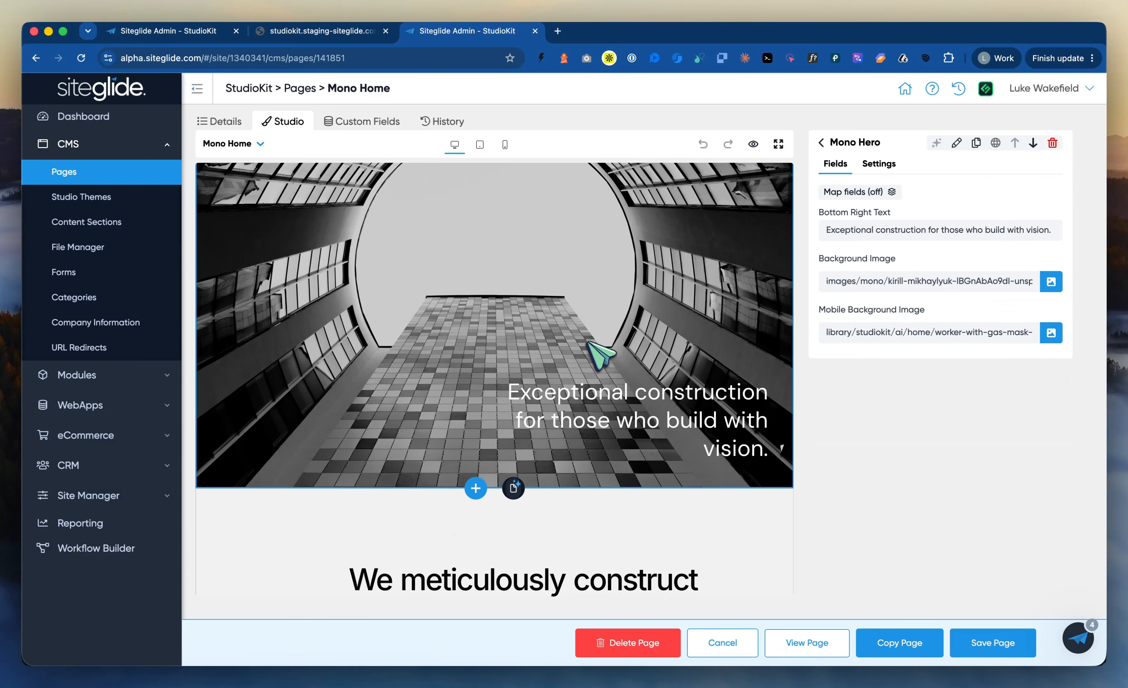
# Step: Look through the Mono Home page and open the fields of the Mono Feature Rows section
pyautogui.scroll(-5, 669, 454)
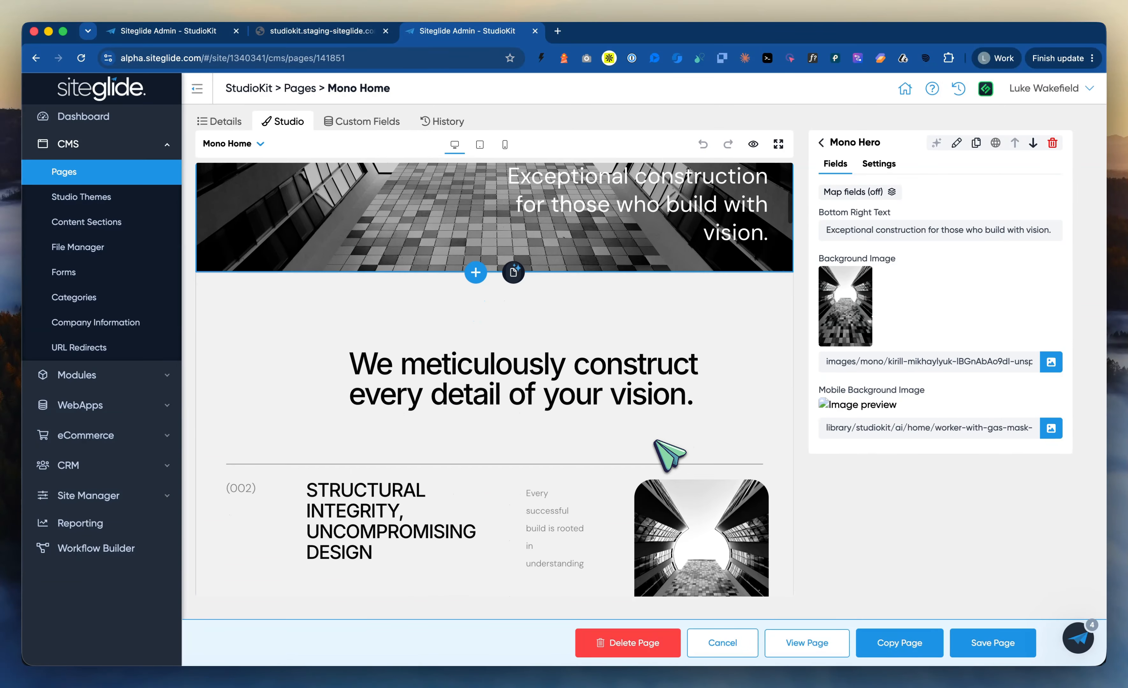
pyautogui.scroll(-4, 633, 412)
pyautogui.click(477, 328)
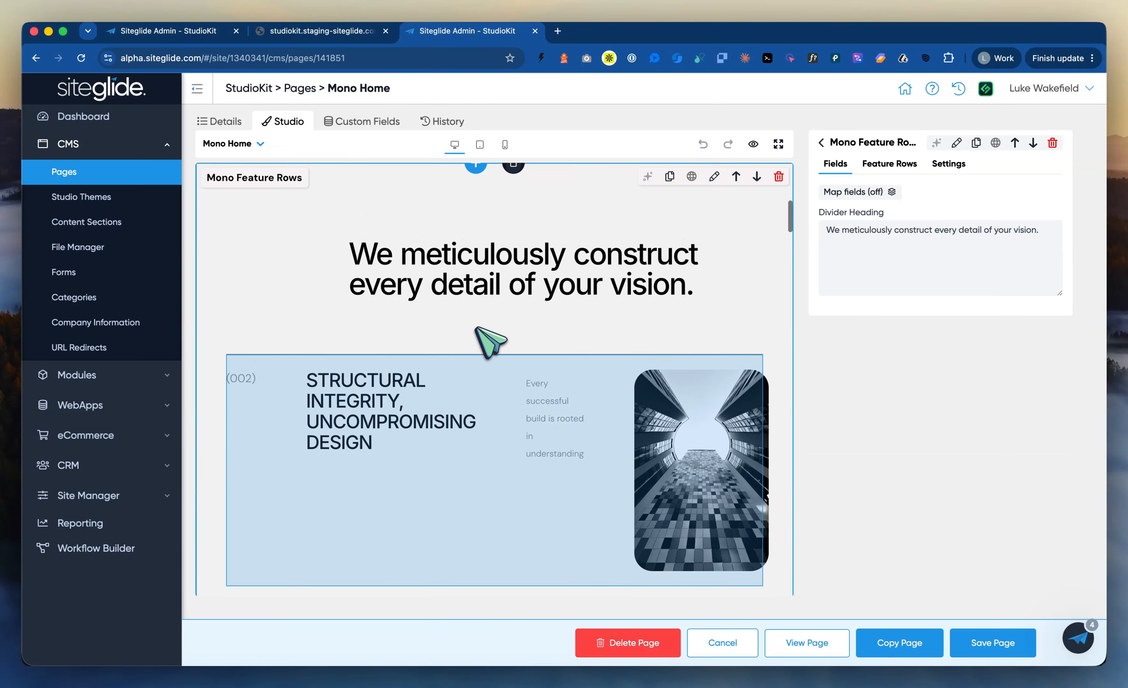
pyautogui.scroll(10, 463, 314)
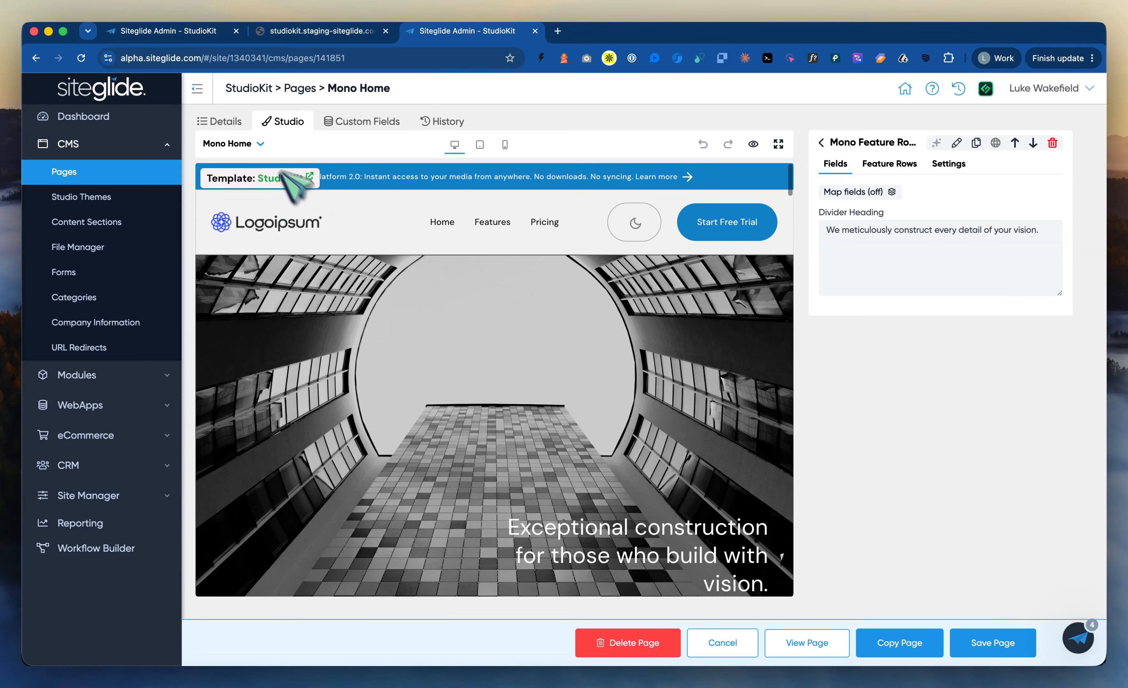
# Step: Switch the page editor to Agency Home and look through its list of UI Kit sections
pyautogui.click(260, 144)
pyautogui.click(415, 267)
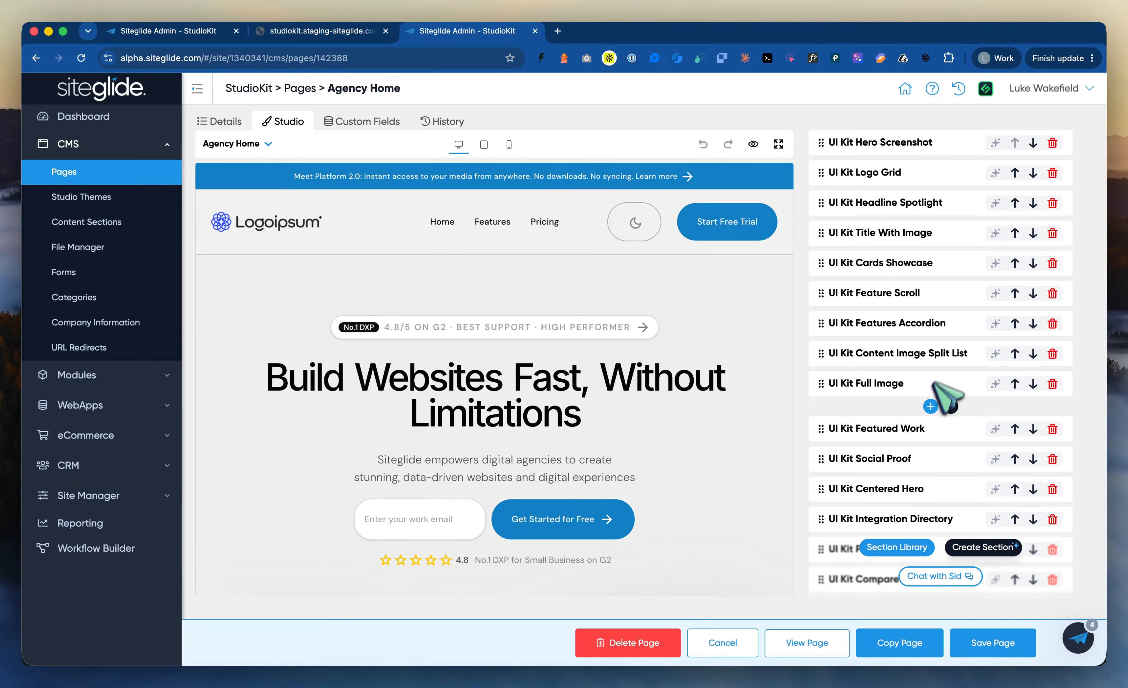
pyautogui.scroll(-8, 870, 359)
pyautogui.scroll(7, 891, 305)
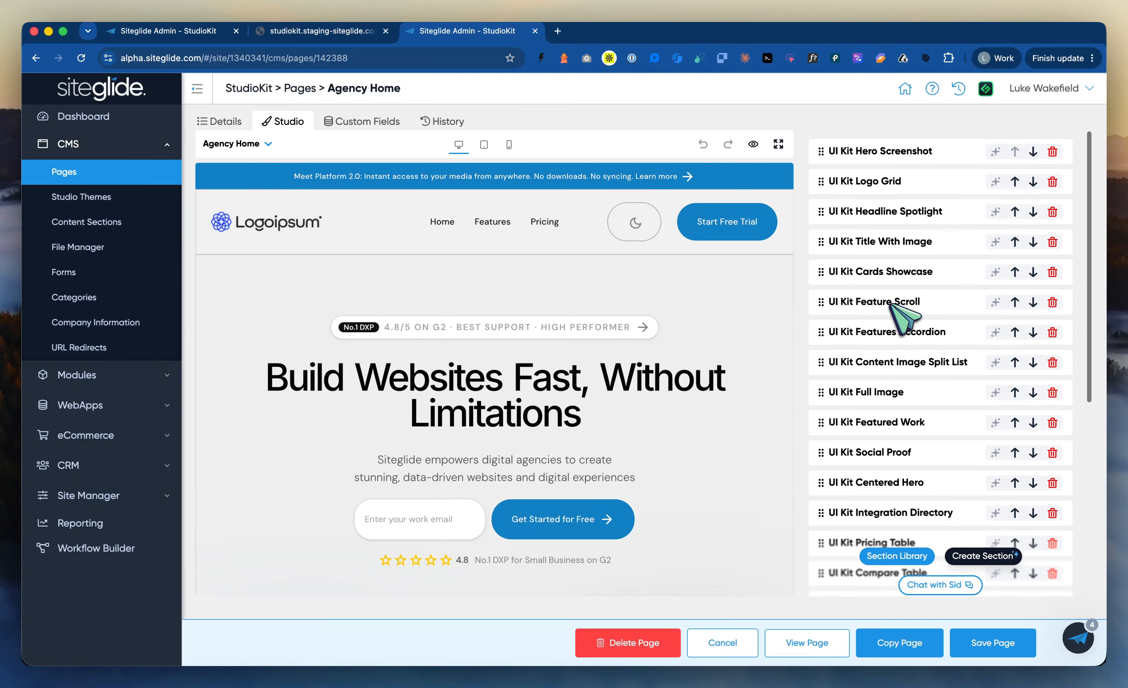
# Step: View the fields of the UI Kit Hero Screenshot and UI Kit Headline Spotlight sections while examining Agency Home's upper sections
pyautogui.click(582, 372)
pyautogui.scroll(-5, 582, 371)
pyautogui.scroll(-10, 582, 371)
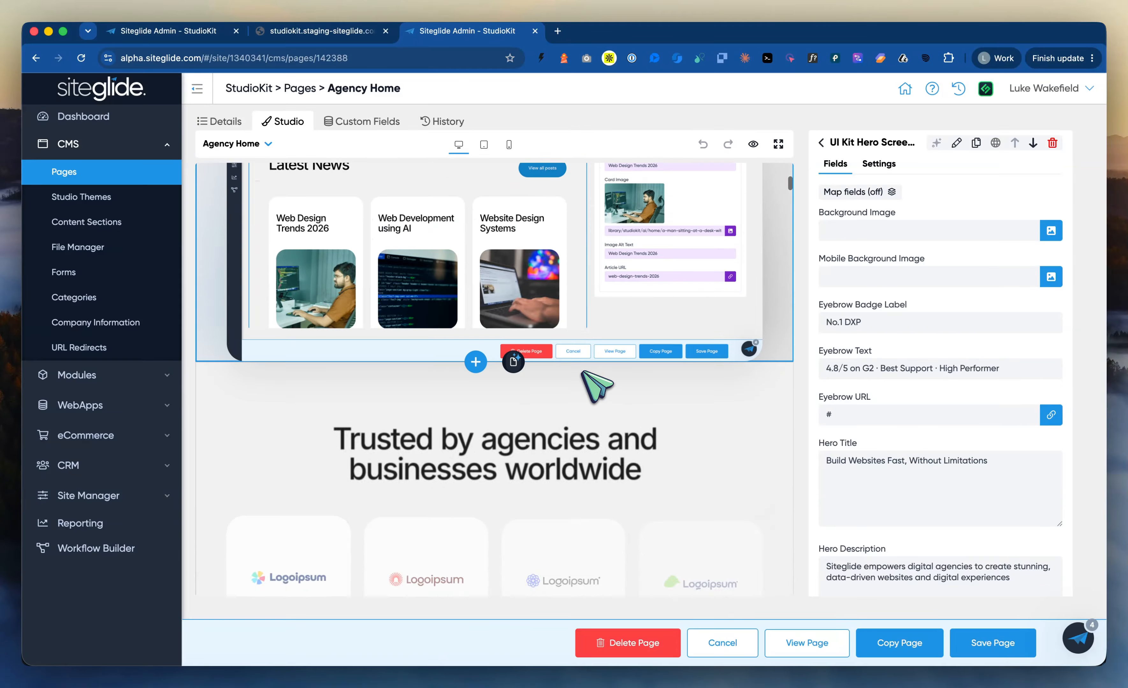
pyautogui.scroll(-3, 597, 384)
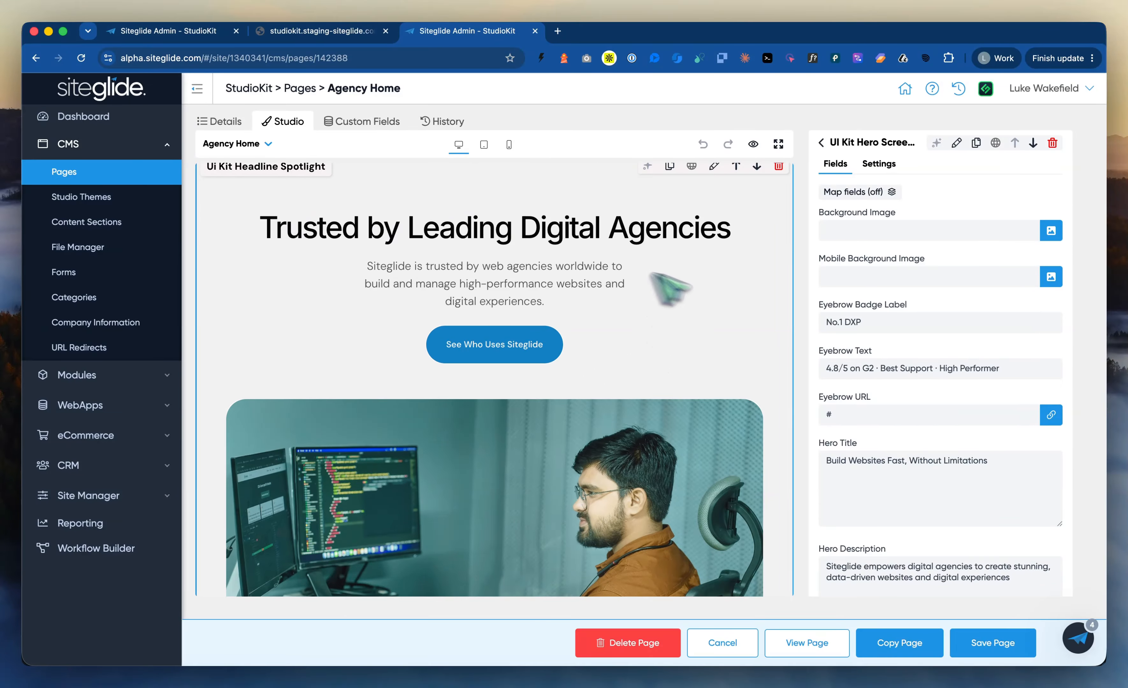
pyautogui.scroll(-15, 649, 373)
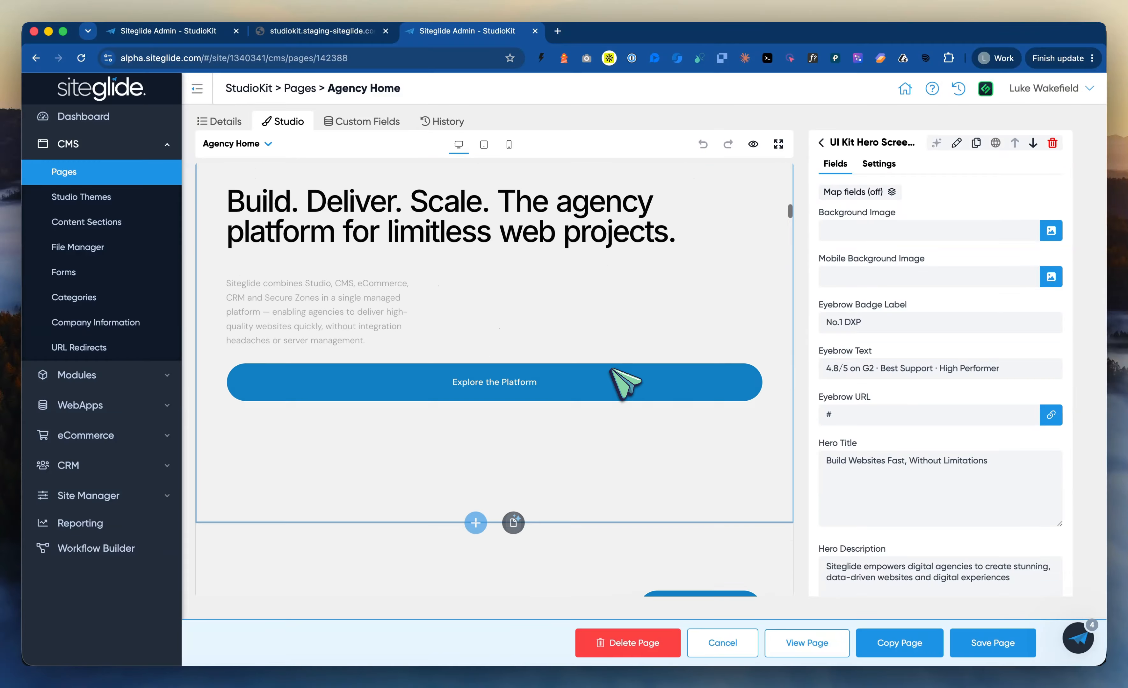
pyautogui.scroll(-15, 625, 382)
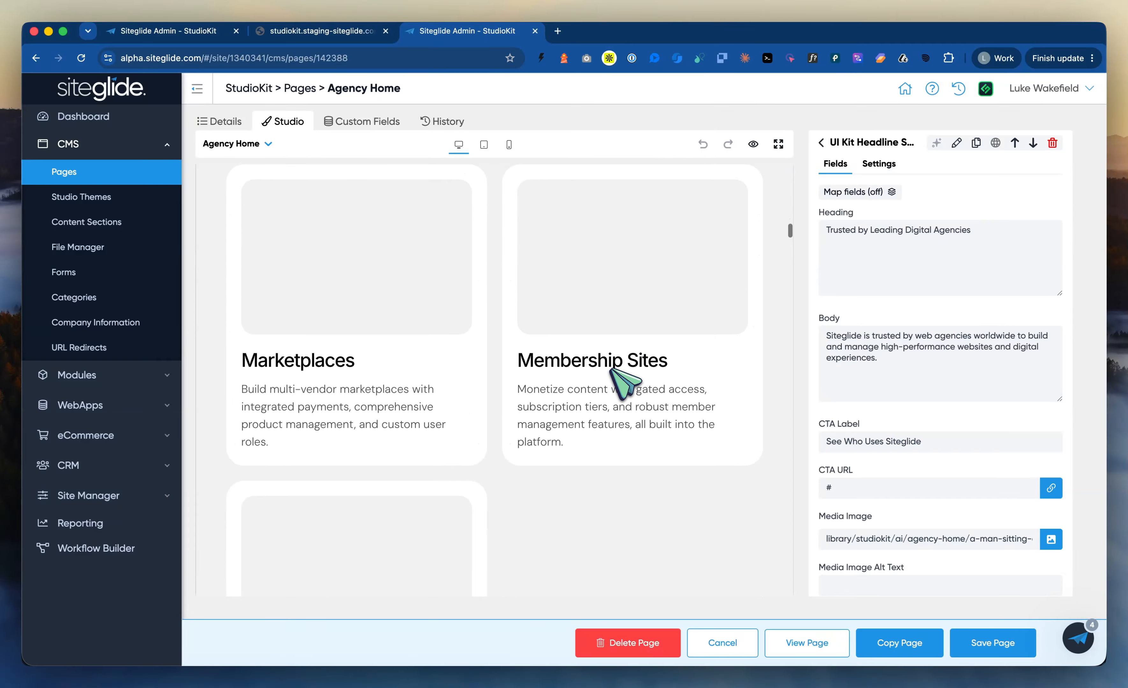
pyautogui.scroll(20, 616, 380)
pyautogui.scroll(-5, 624, 378)
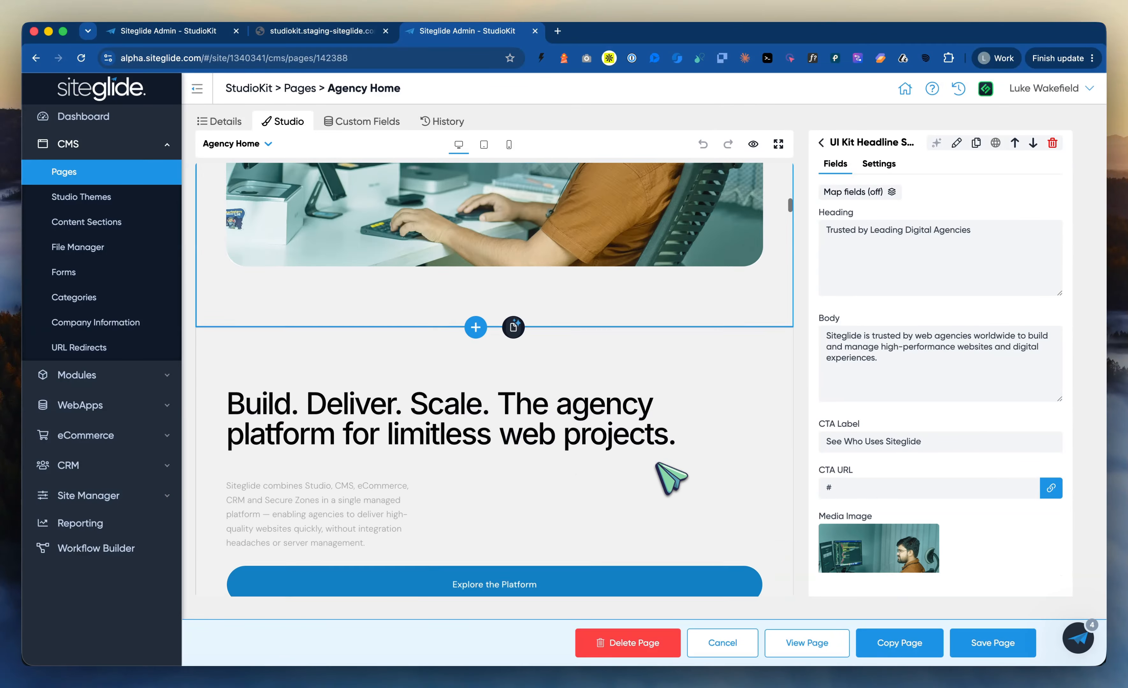
# Step: Open the Testimonials data of the UI Kit Social Proof section and expand the site's list of modules
pyautogui.scroll(-20, 657, 465)
pyautogui.click(679, 337)
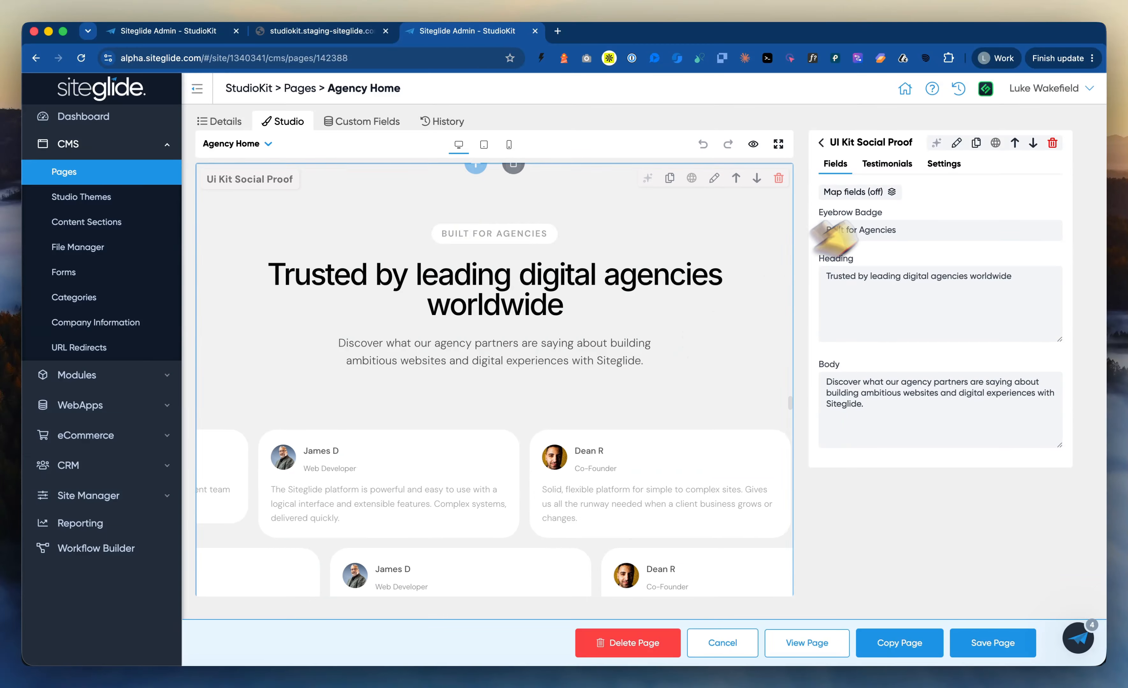
pyautogui.click(887, 164)
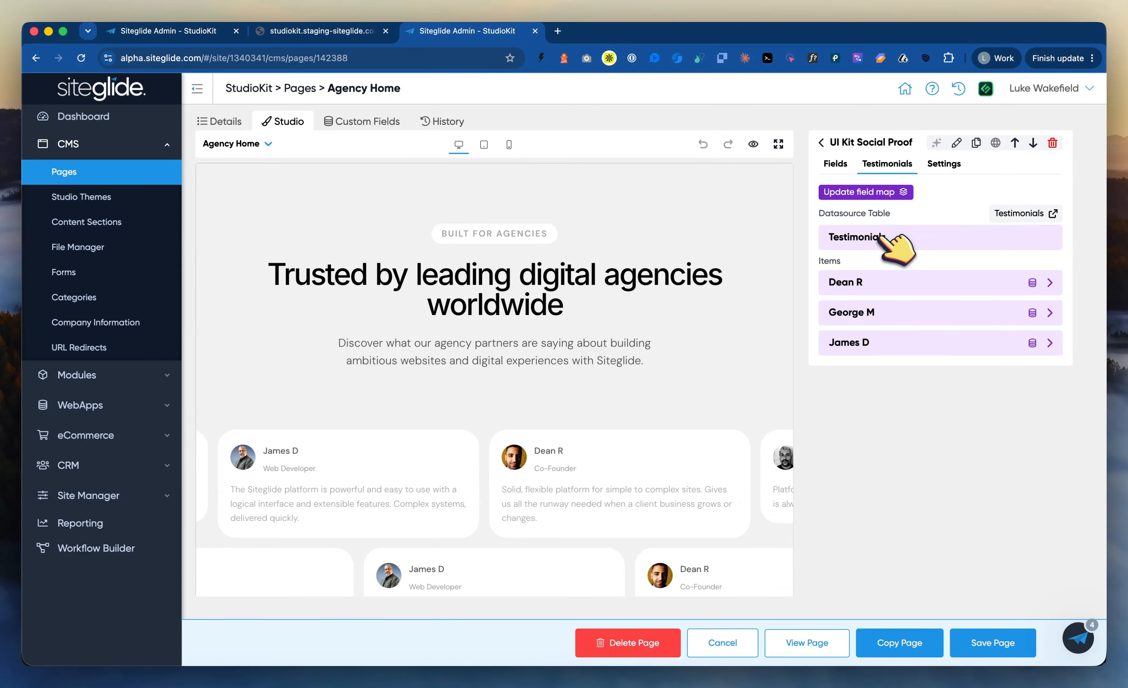
pyautogui.click(140, 377)
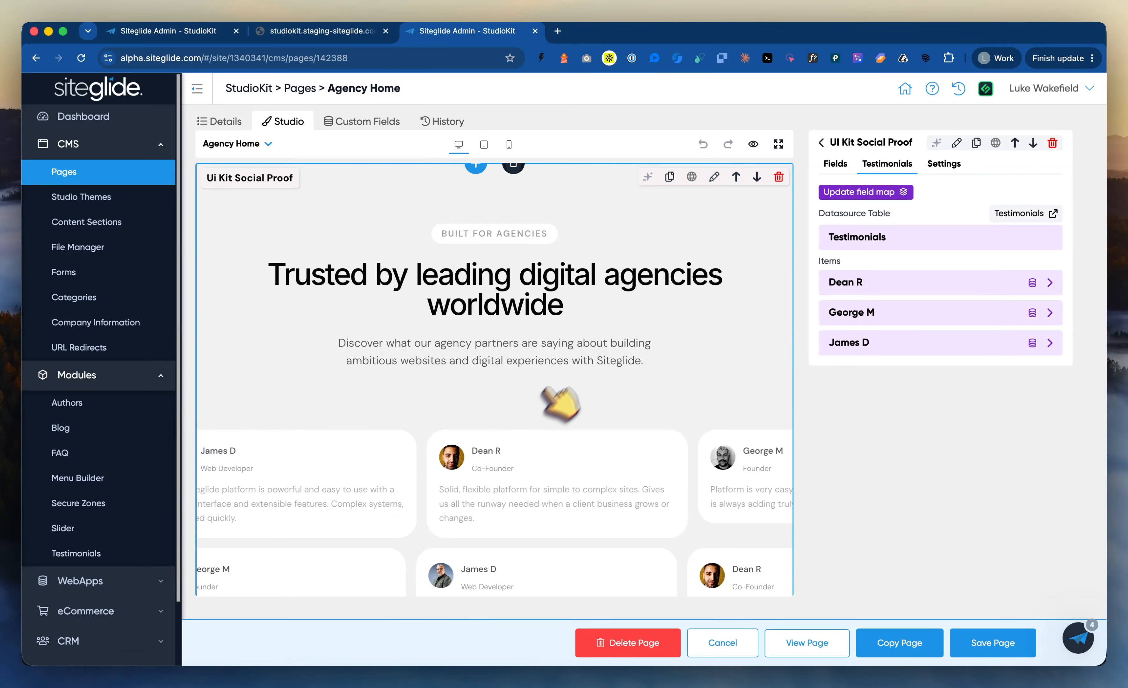
# Step: Open the first testimonial item's fields and examine the Agency Home sections from the testimonials down to Latest News
pyautogui.scroll(-5, 546, 391)
pyautogui.click(903, 284)
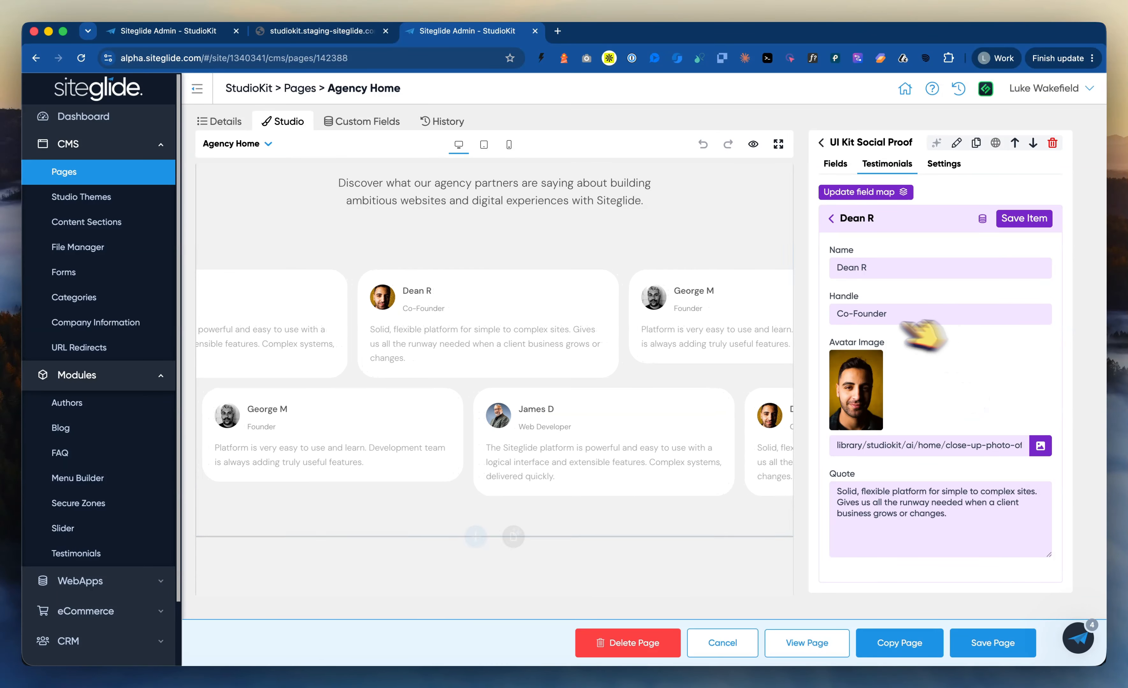
pyautogui.scroll(-10, 584, 431)
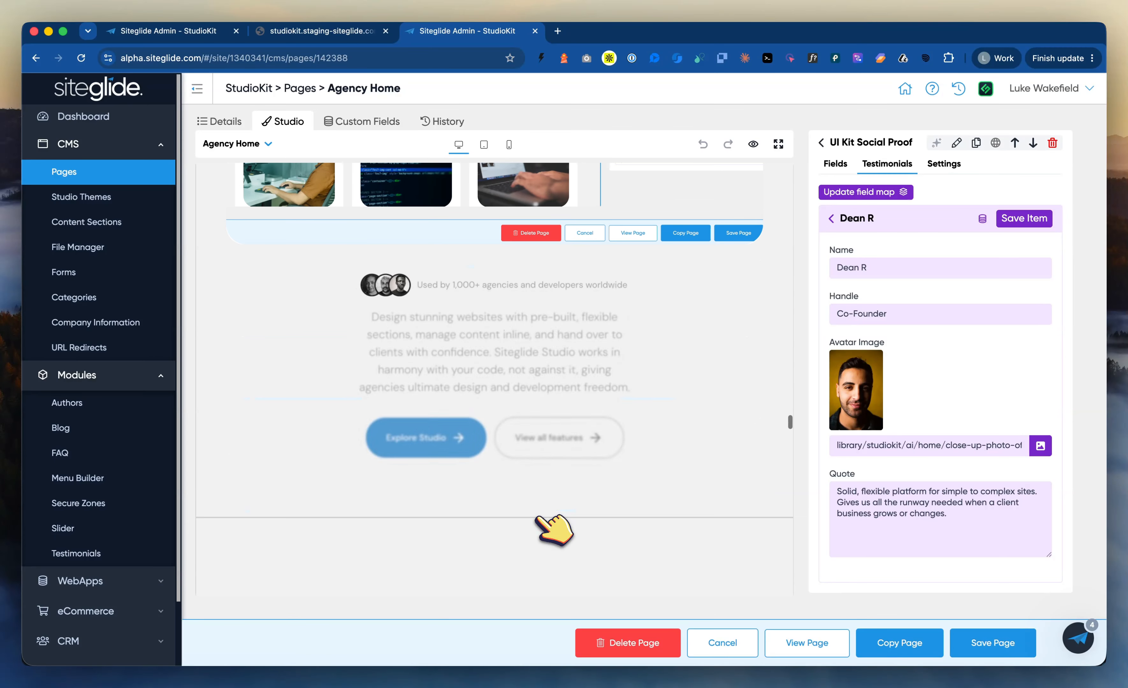
pyautogui.scroll(-10, 554, 530)
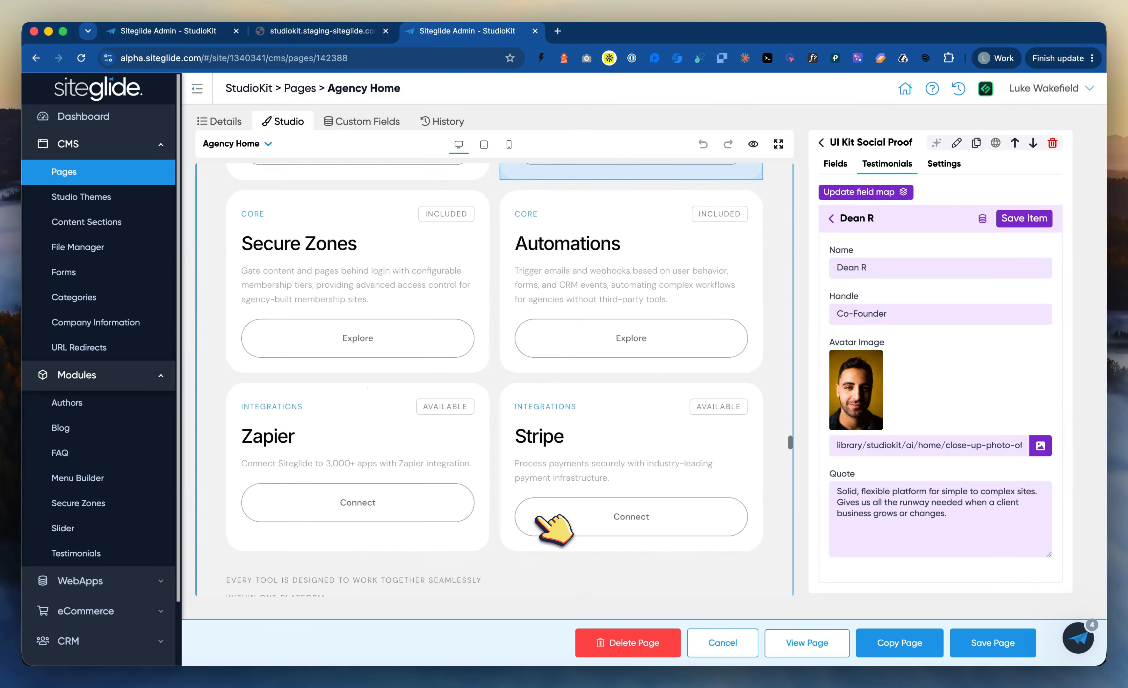
pyautogui.scroll(-15, 553, 529)
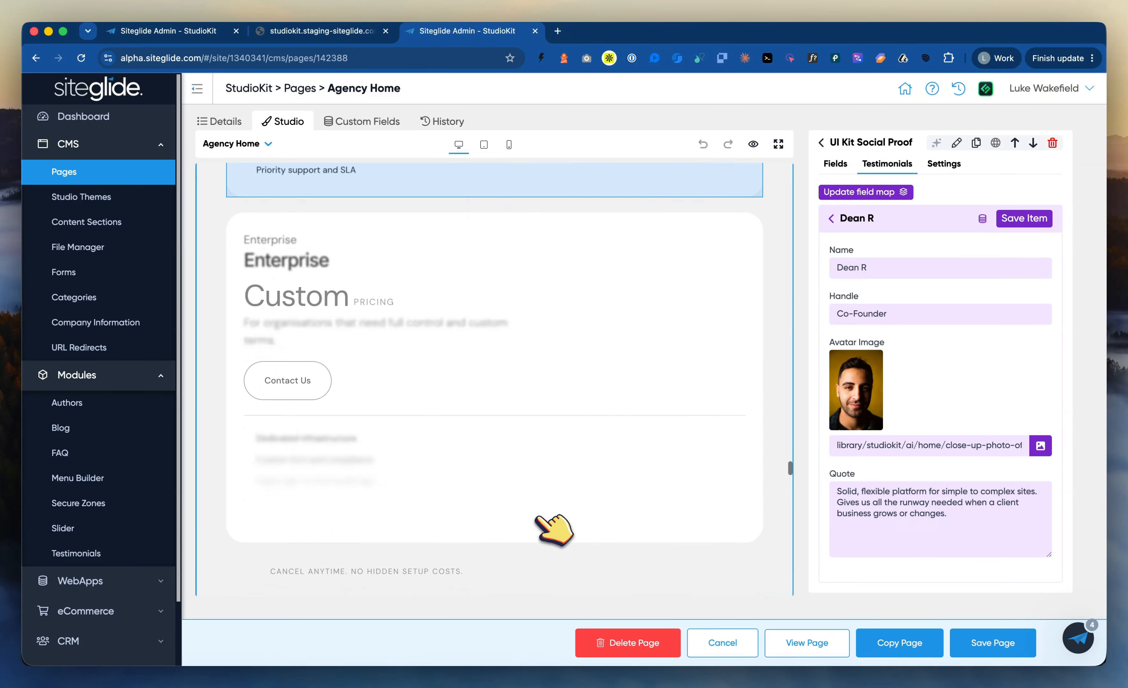
pyautogui.scroll(-15, 554, 529)
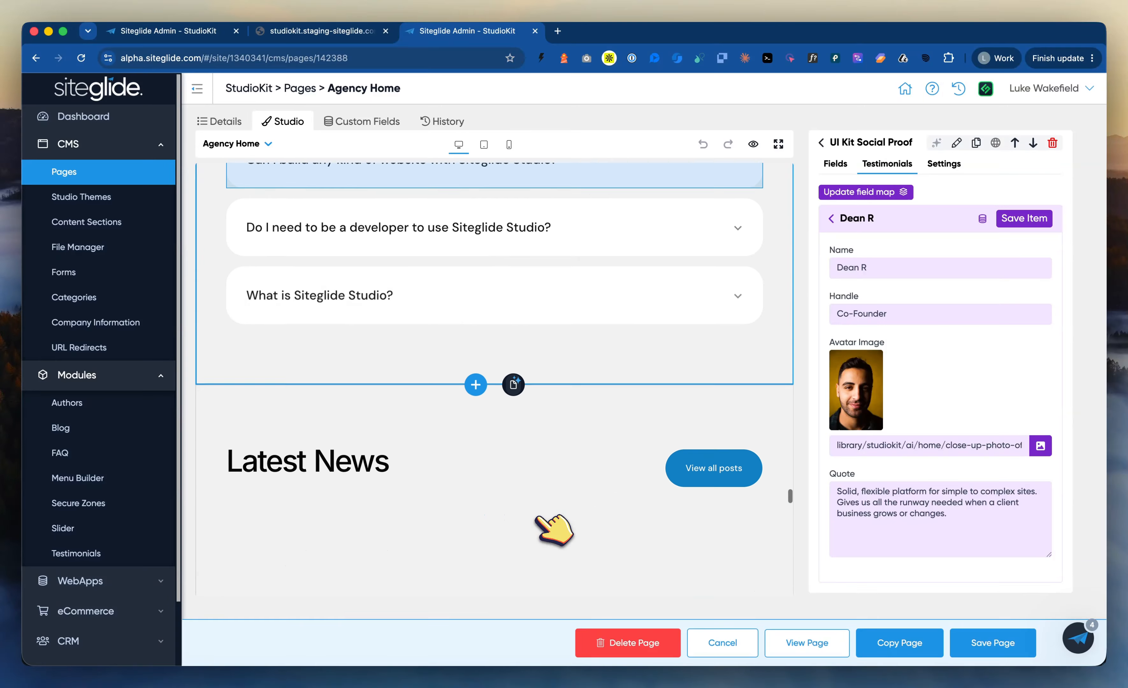
pyautogui.scroll(-3, 554, 529)
pyautogui.scroll(6, 580, 517)
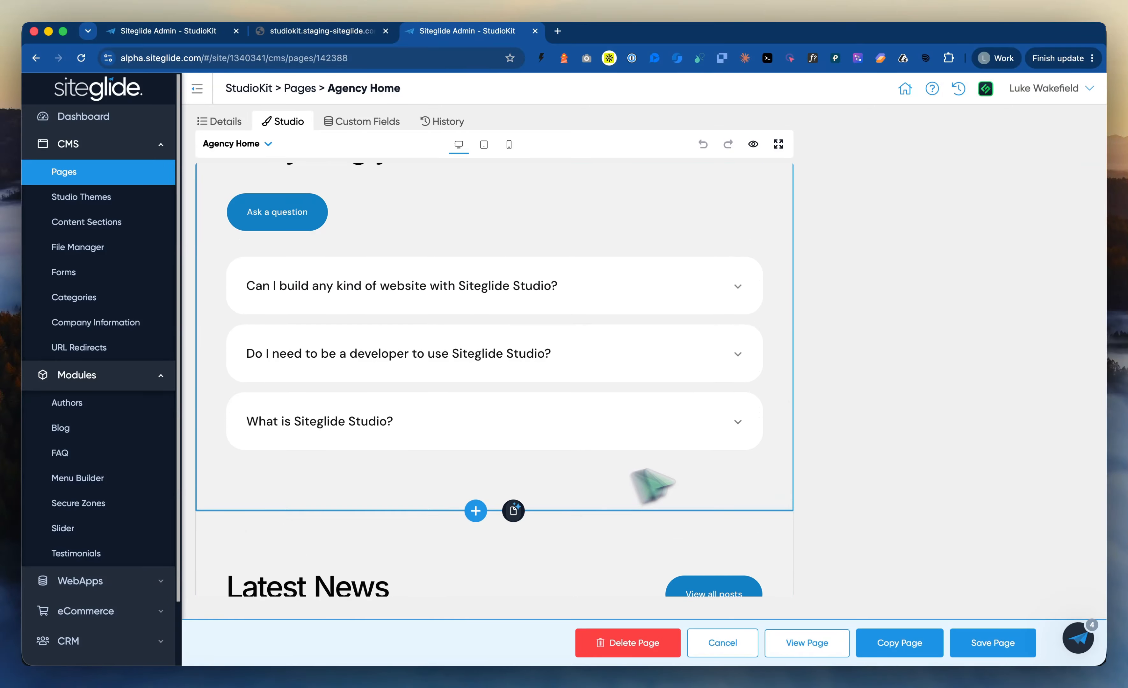
# Step: Open the UI Kit FAQ section's FAQs and view the item "Can I build any kind of website with Siteglide Studio?"
pyautogui.click(787, 370)
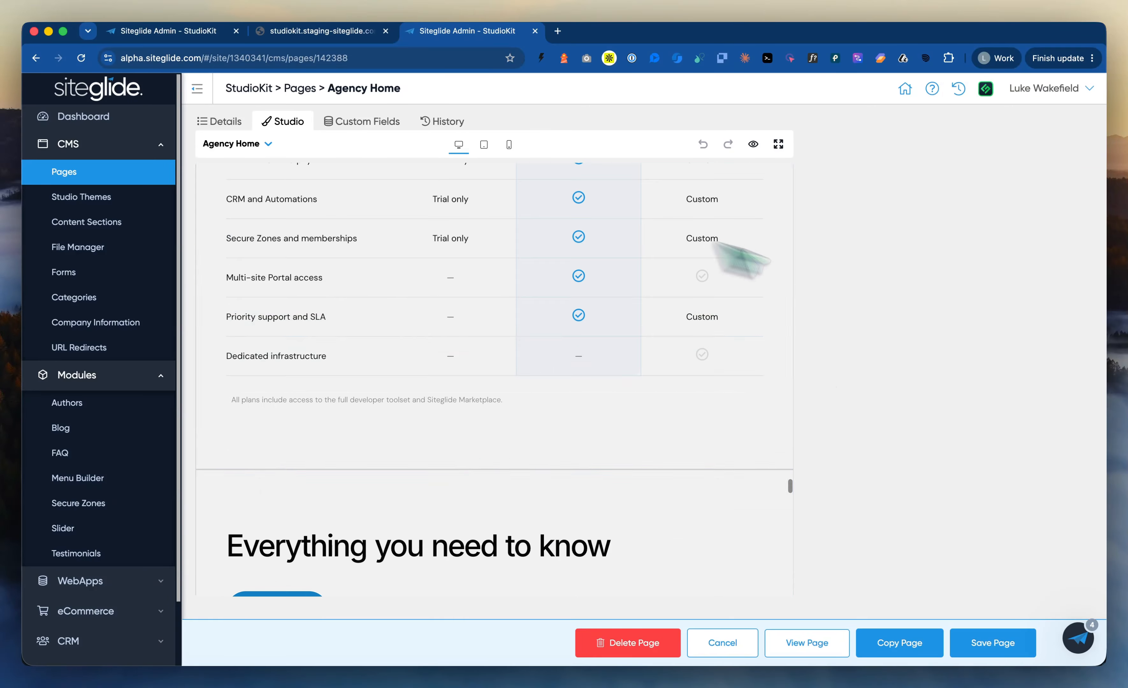
pyautogui.click(873, 164)
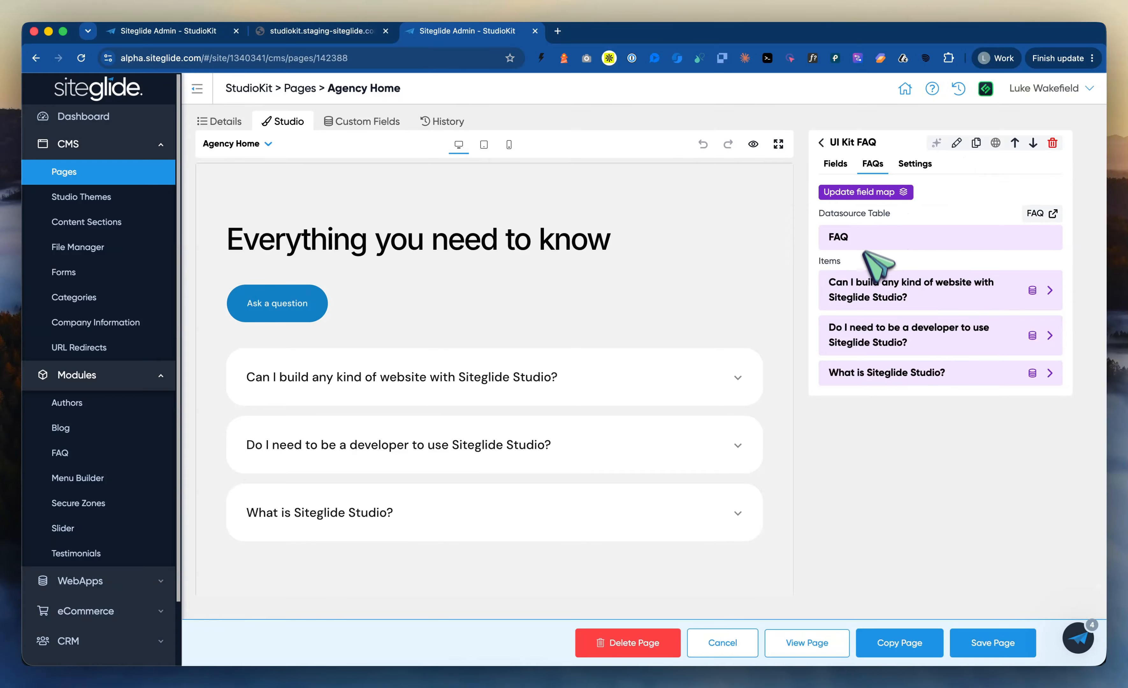
pyautogui.click(917, 298)
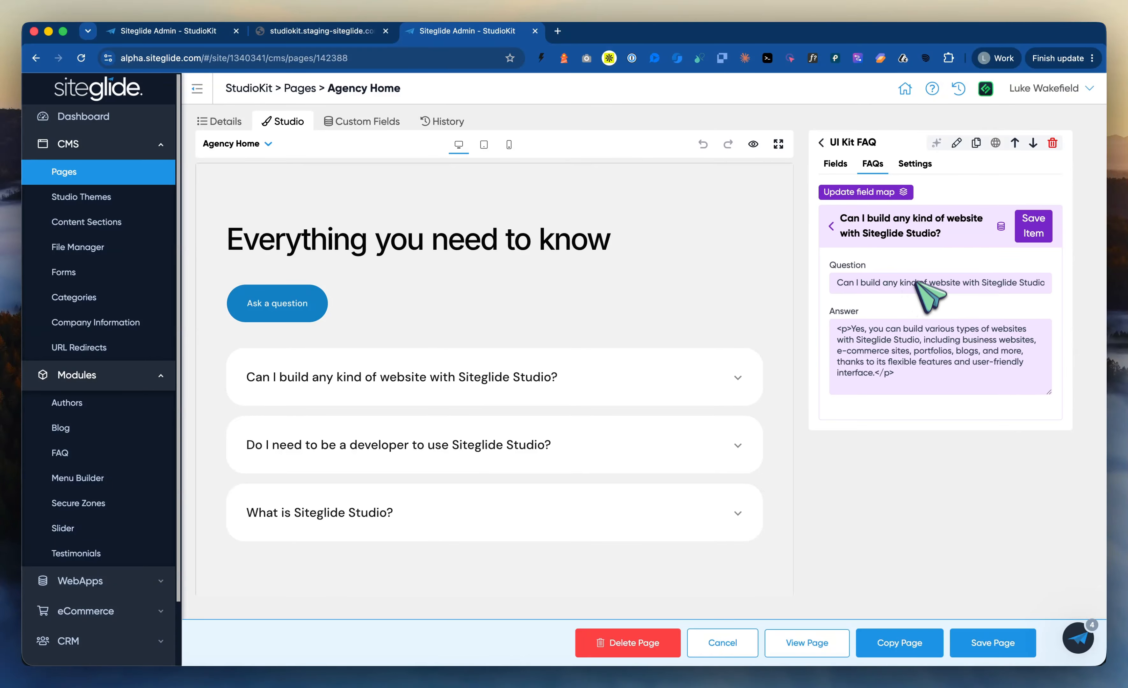
pyautogui.click(905, 234)
# Step: Select the UI Kit News Grid section and view its News Items drawn from the Blog datasource
pyautogui.scroll(-10, 667, 356)
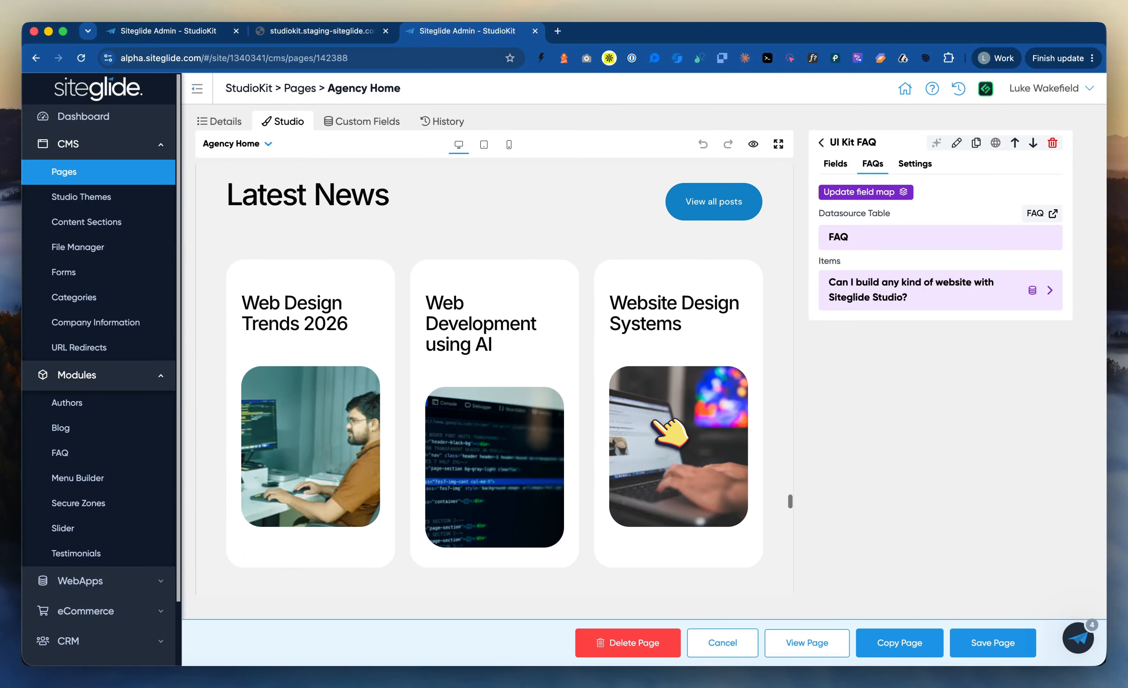
pyautogui.scroll(4, 667, 433)
pyautogui.click(602, 276)
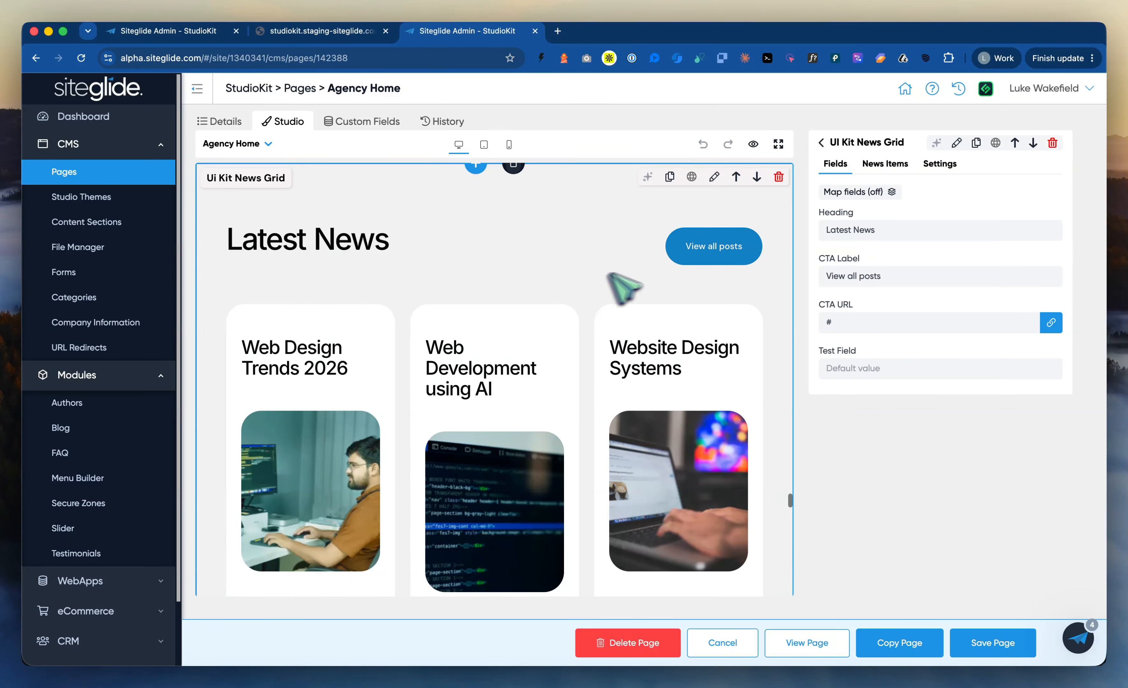
pyautogui.click(884, 166)
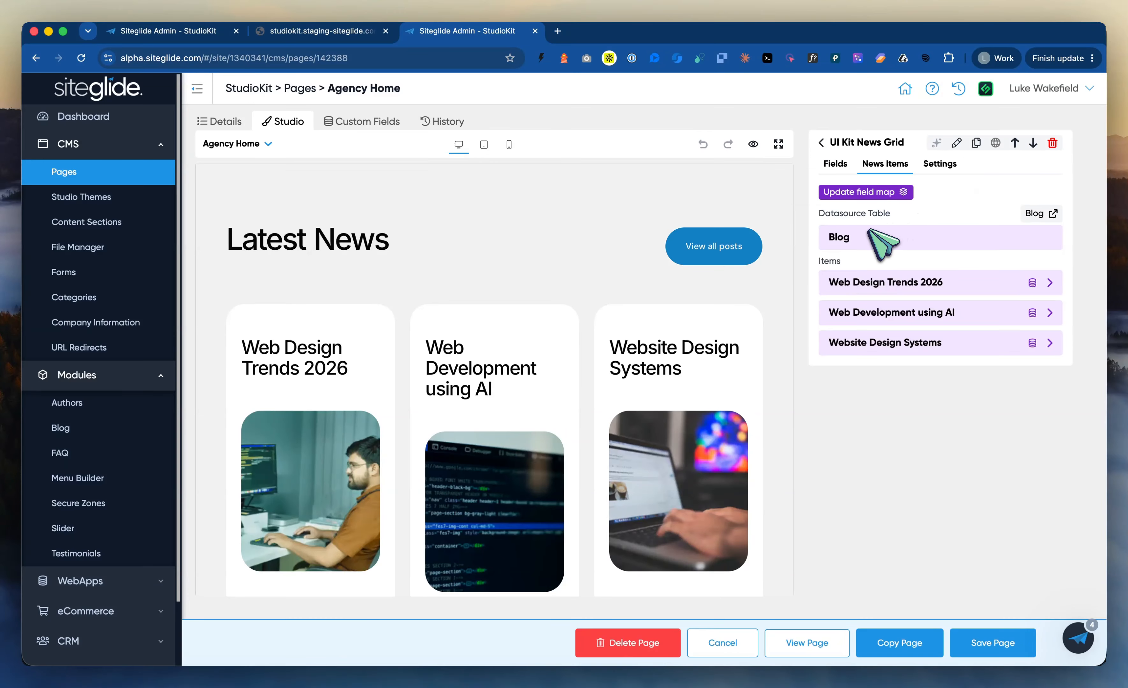
# Step: Find the live-updating product list further down Agency Home, open its settings and review them alongside the product cards
pyautogui.scroll(-20, 667, 393)
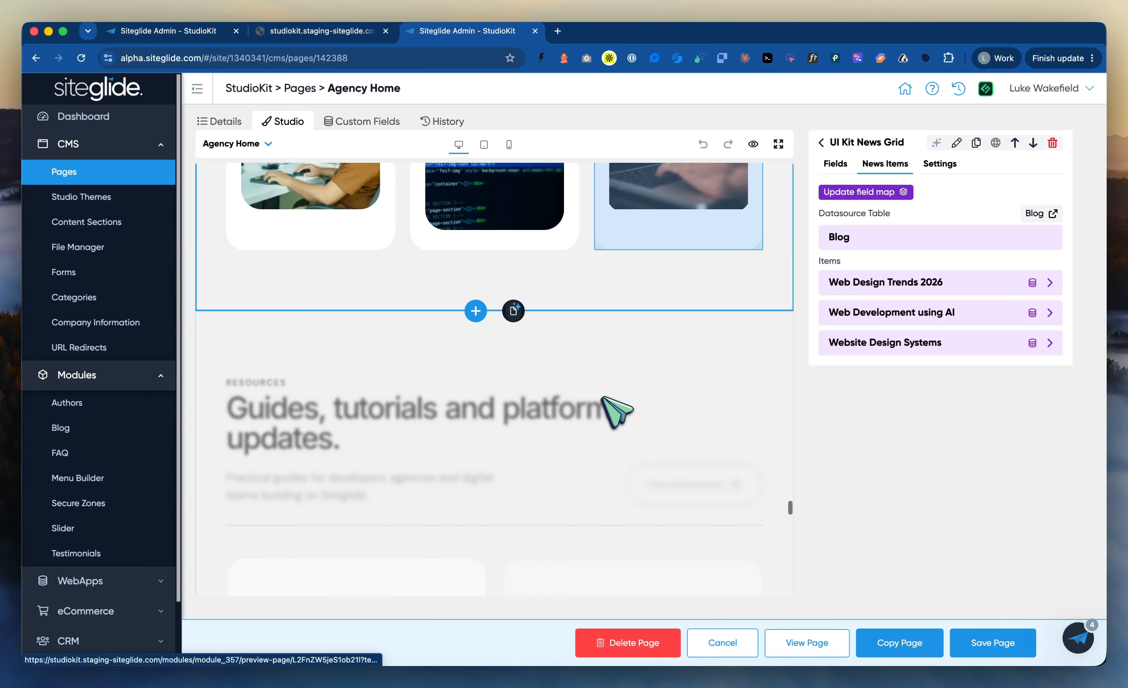
pyautogui.scroll(-15, 617, 412)
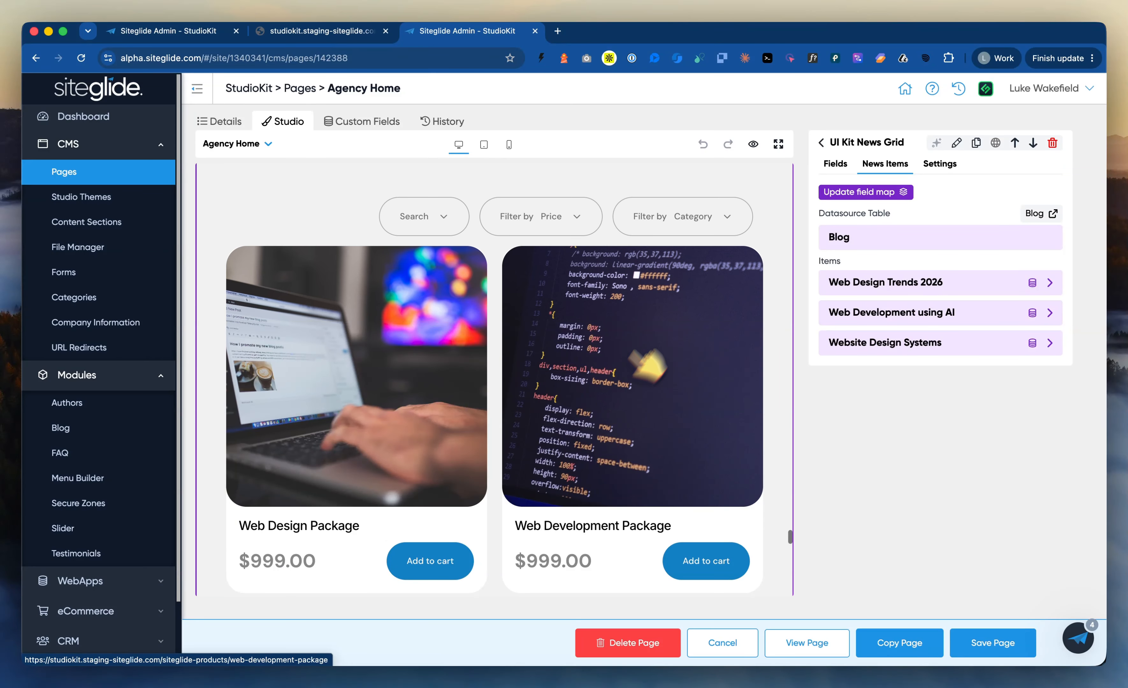
pyautogui.scroll(5, 727, 238)
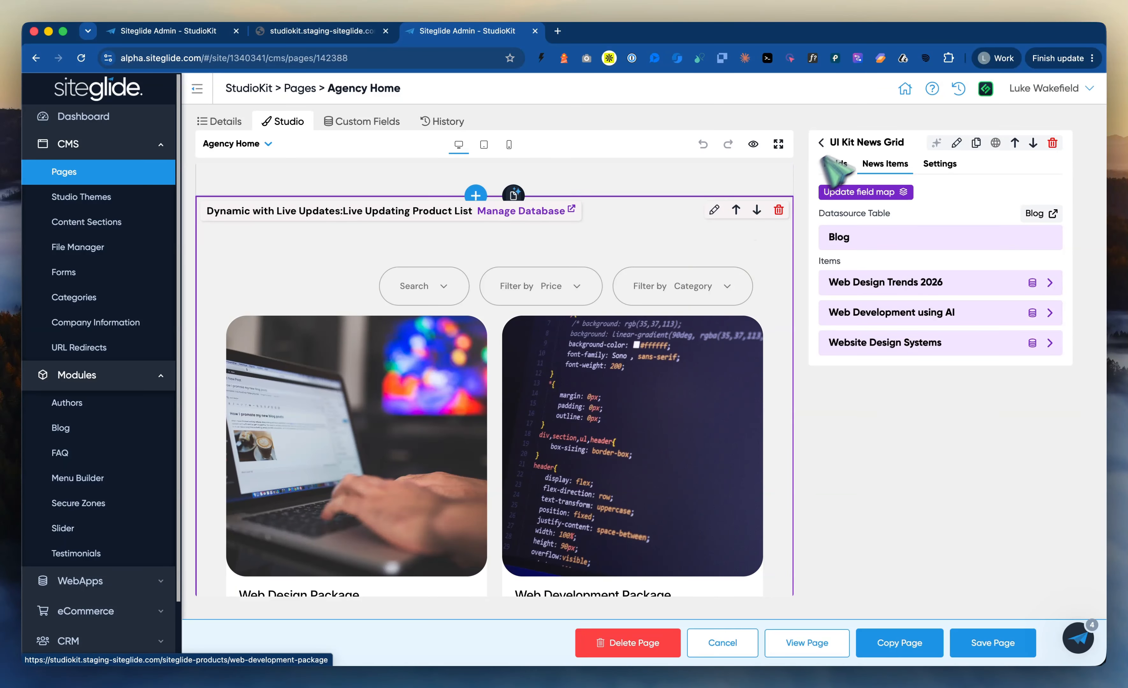
pyautogui.click(823, 143)
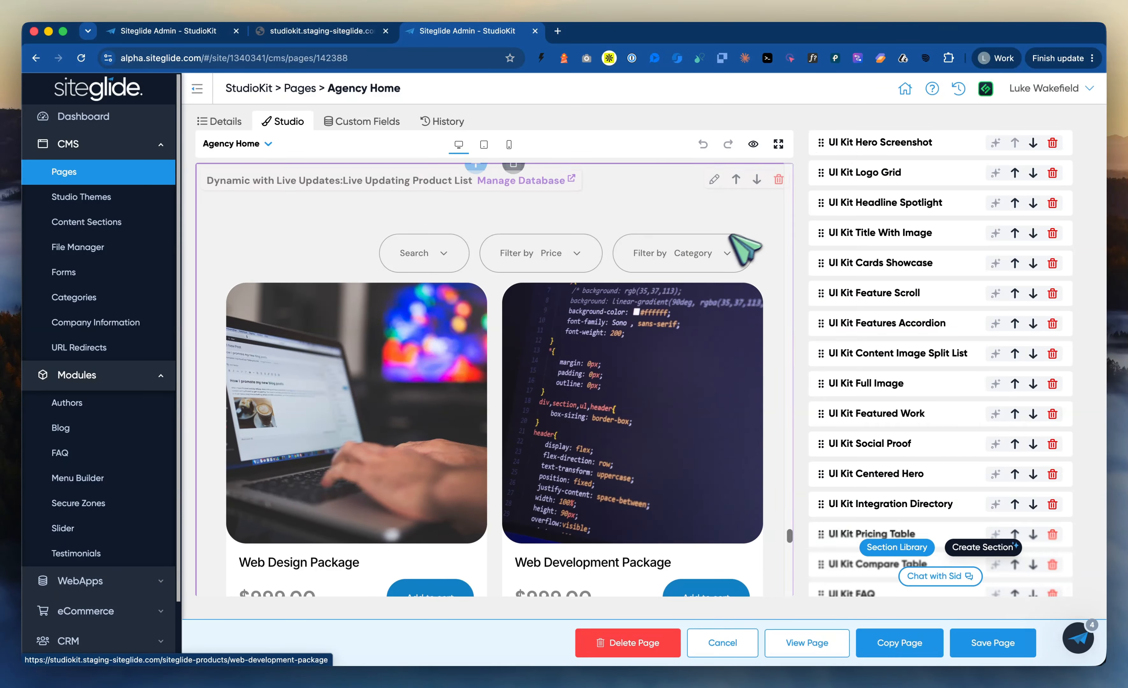
pyautogui.click(740, 207)
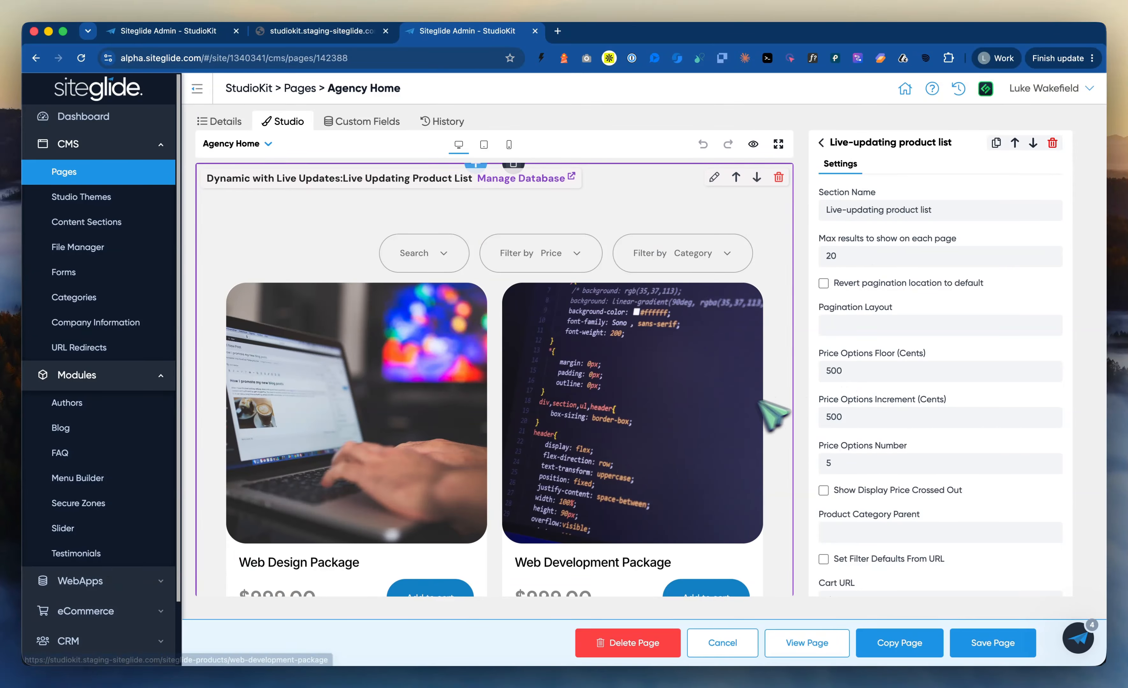
pyautogui.scroll(-3, 733, 408)
pyautogui.scroll(2, 734, 408)
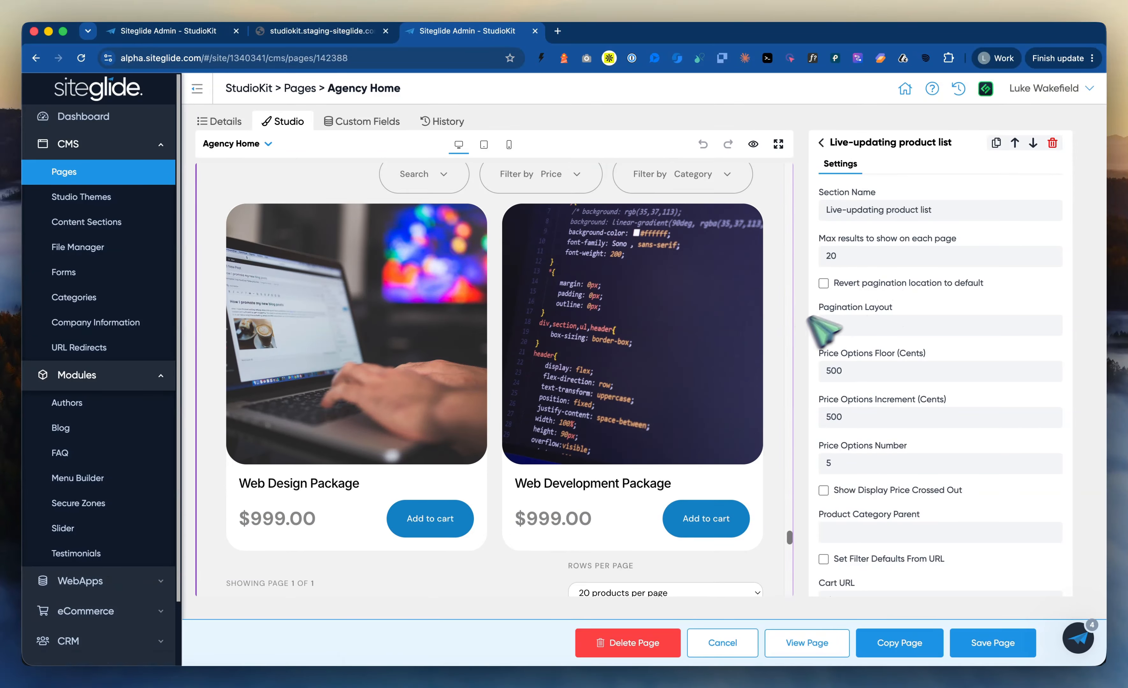
pyautogui.scroll(-1, 794, 343)
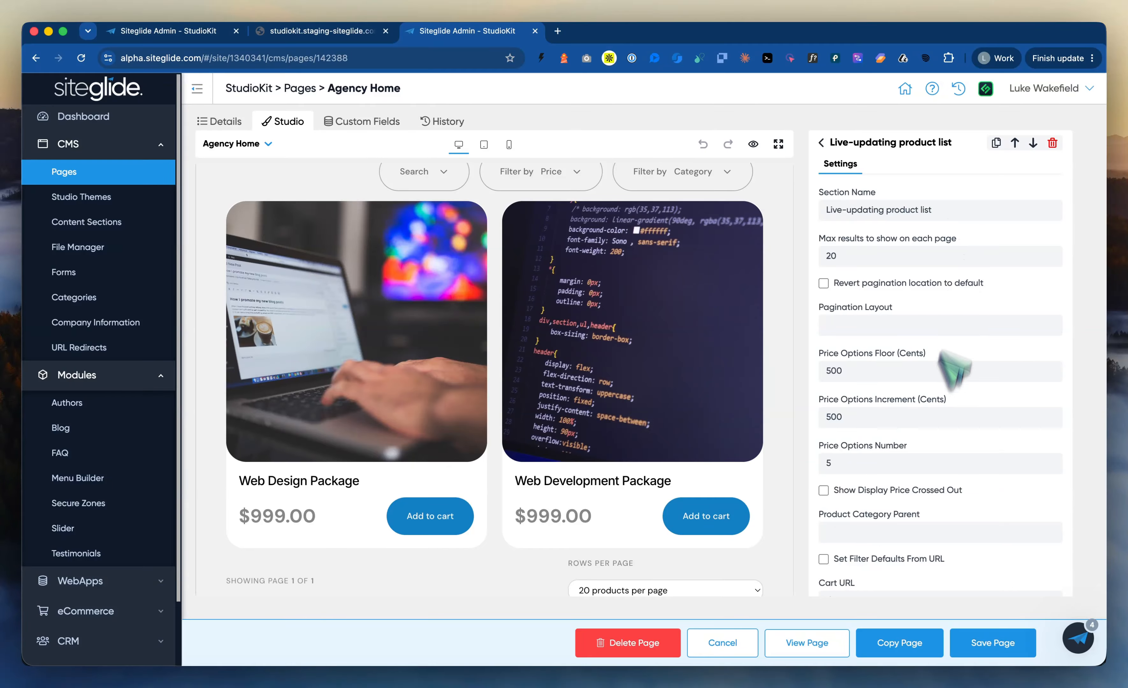
pyautogui.scroll(2, 637, 396)
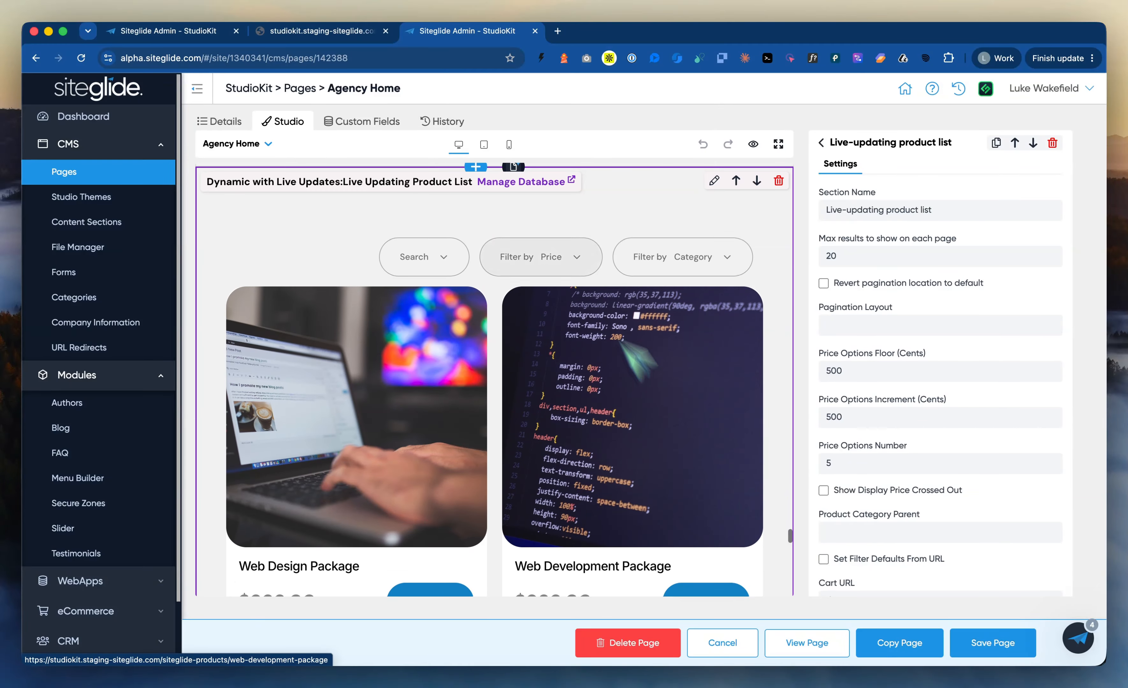
# Step: Return to the page's section list and open the section library's Dynamic sections
pyautogui.click(829, 142)
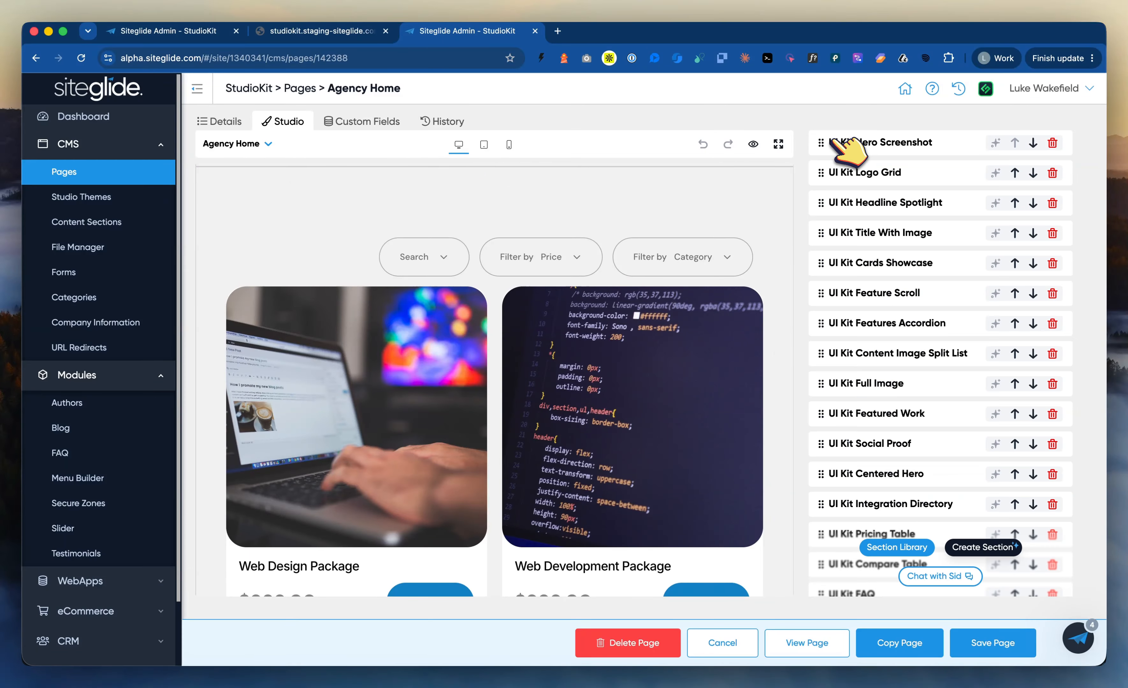
pyautogui.click(900, 547)
pyautogui.click(334, 157)
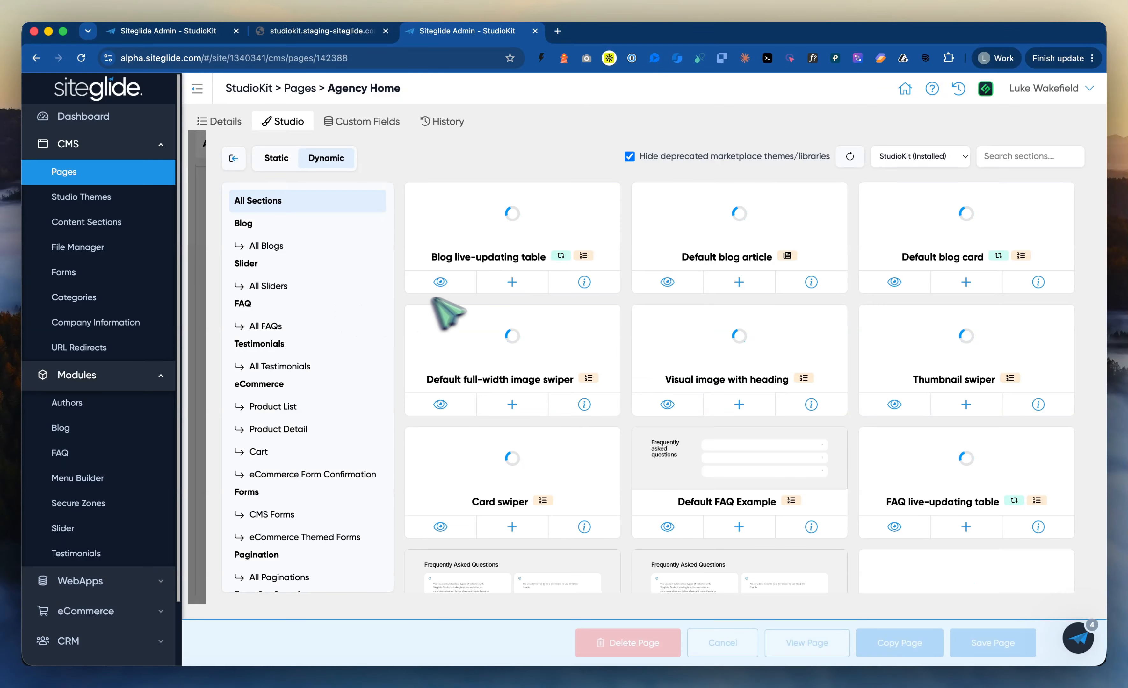
# Step: Show the library's eCommerce Product List sections, and return to the page to review the live-updating product list's settings
pyautogui.click(277, 407)
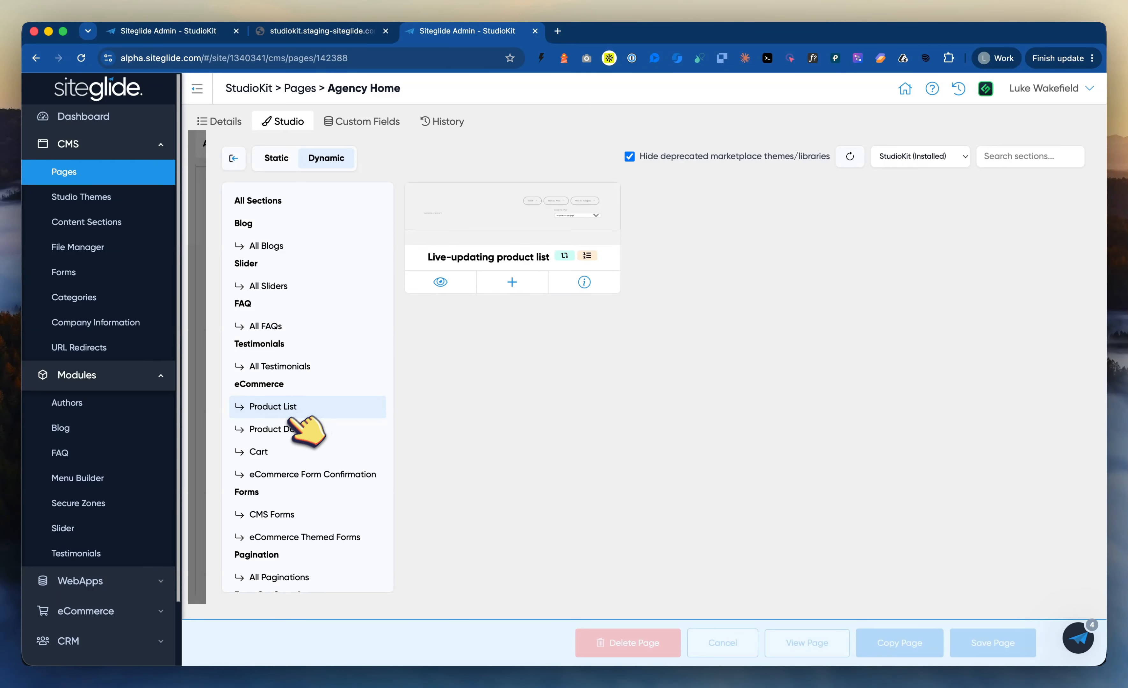
pyautogui.click(232, 158)
pyautogui.click(778, 255)
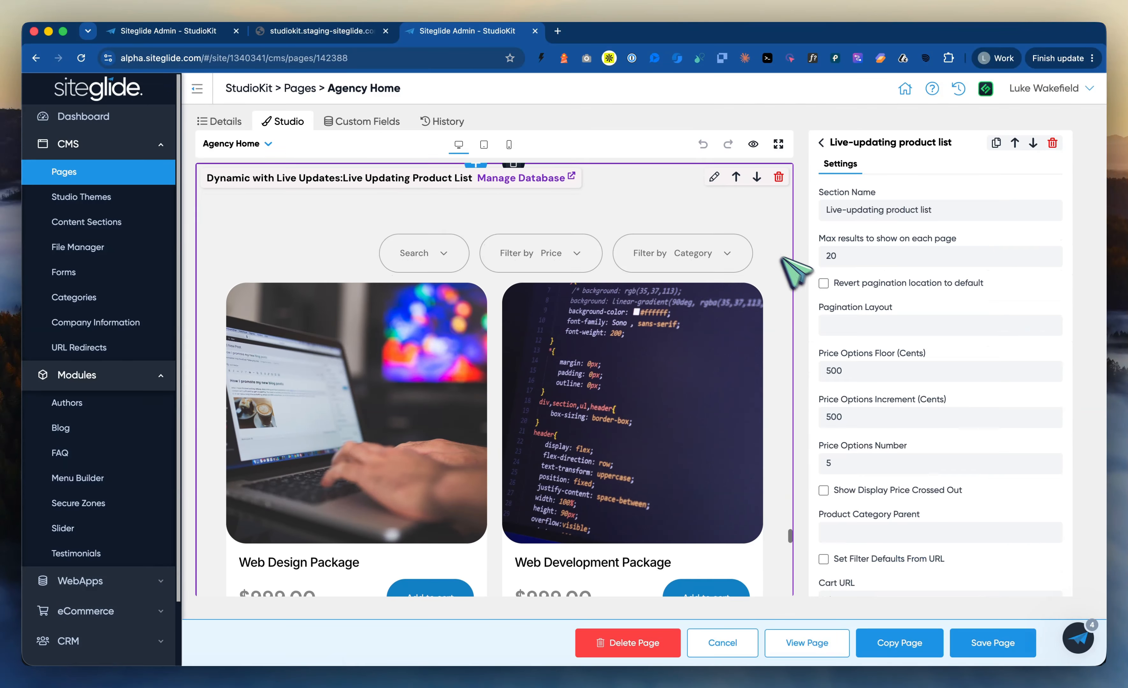
pyautogui.scroll(-3, 936, 519)
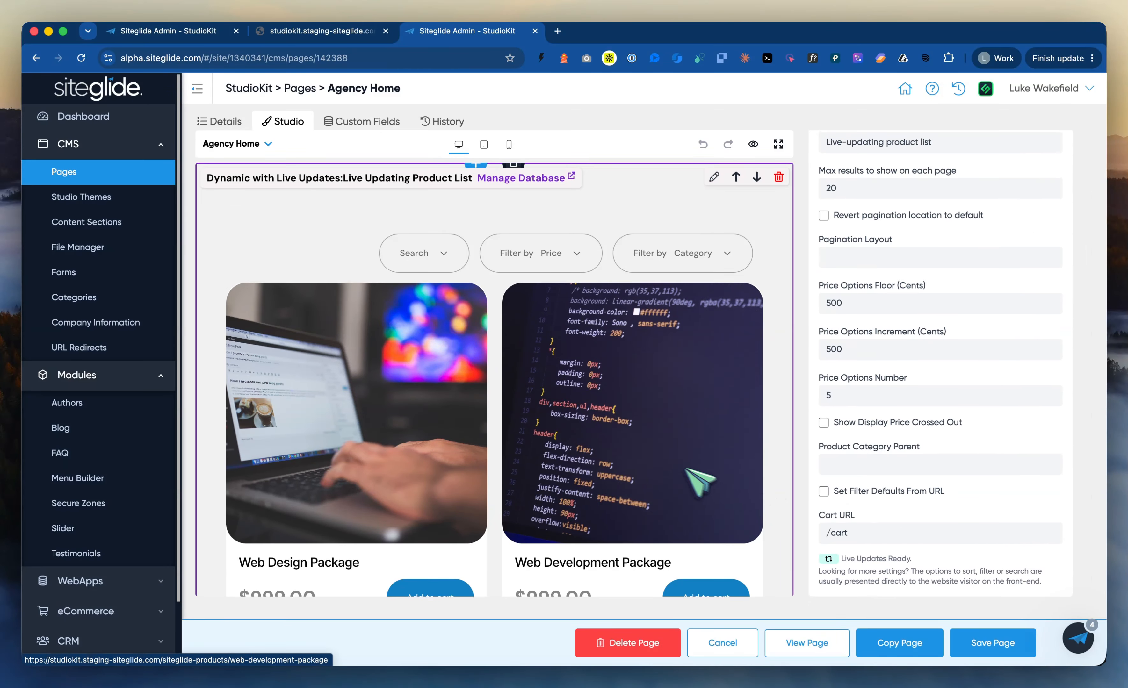
pyautogui.scroll(-3, 670, 463)
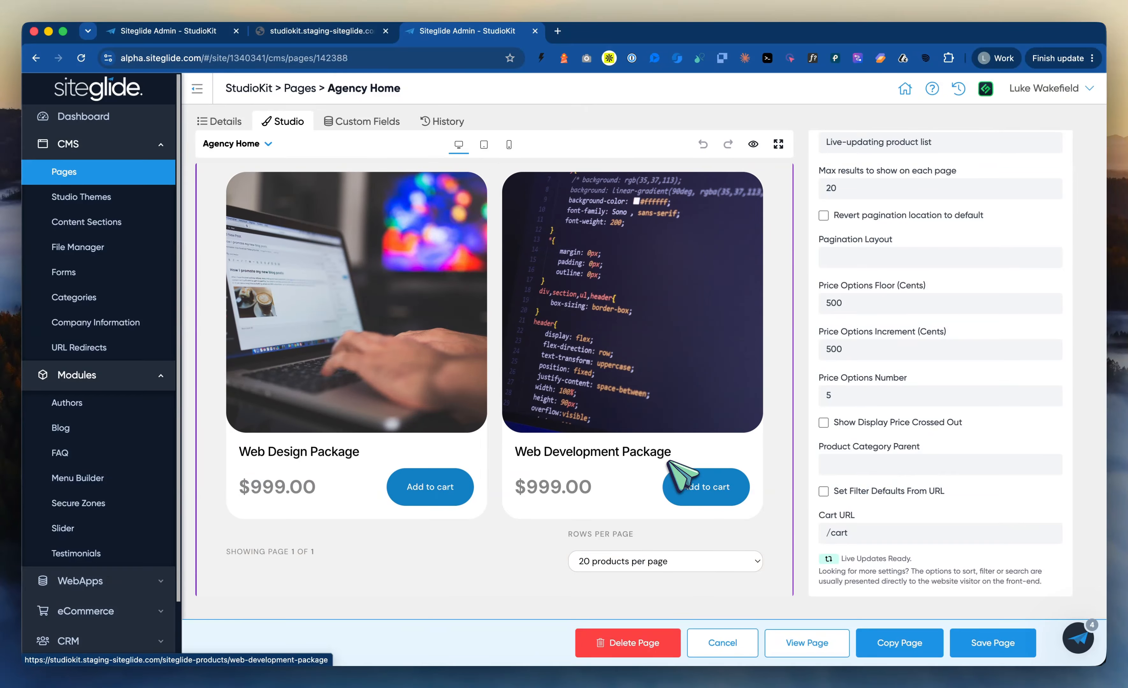
# Step: Find the UI Kit Team section further down Agency Home and view its Team Members items
pyautogui.scroll(-4, 670, 462)
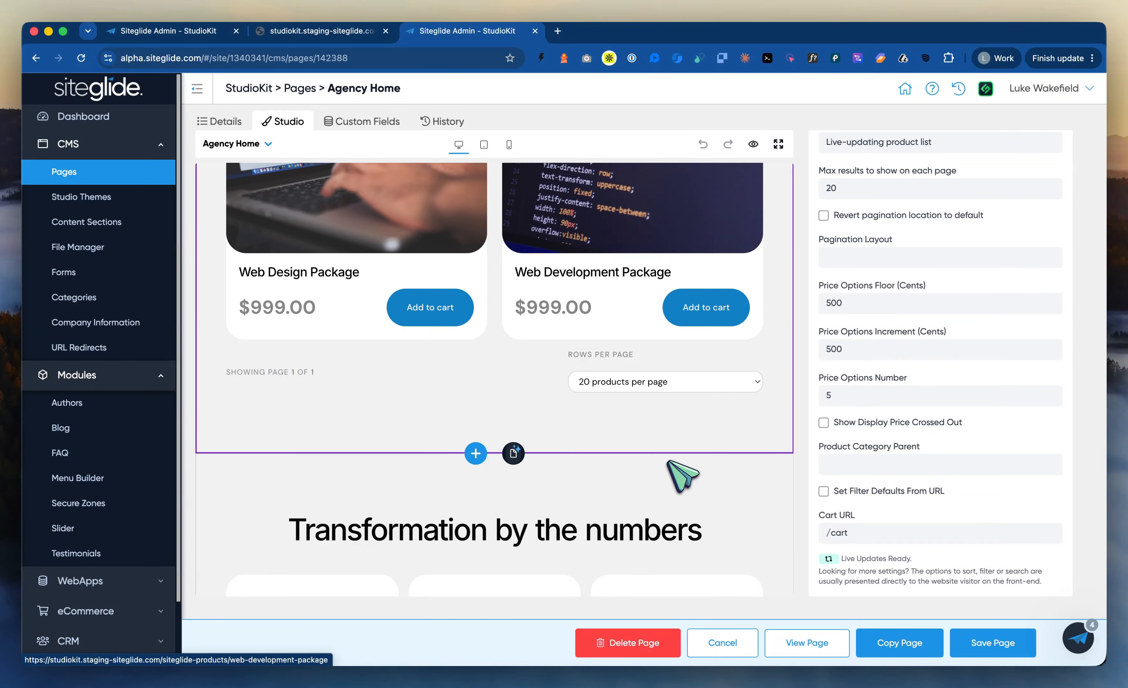
pyautogui.scroll(-10, 683, 476)
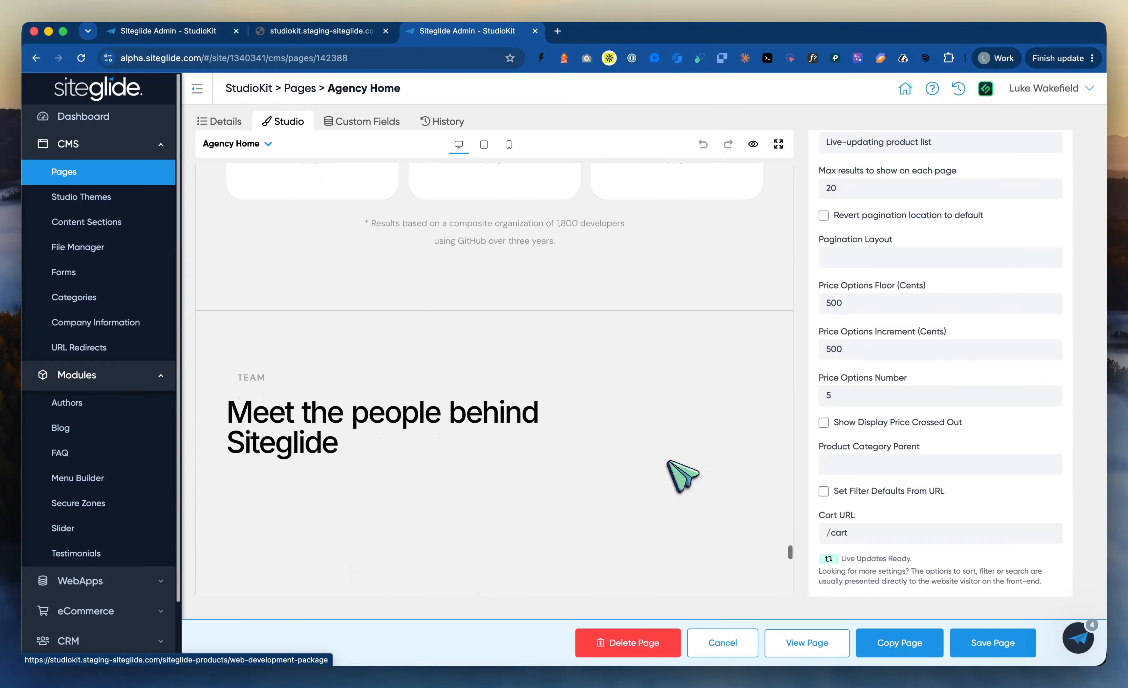
pyautogui.click(682, 476)
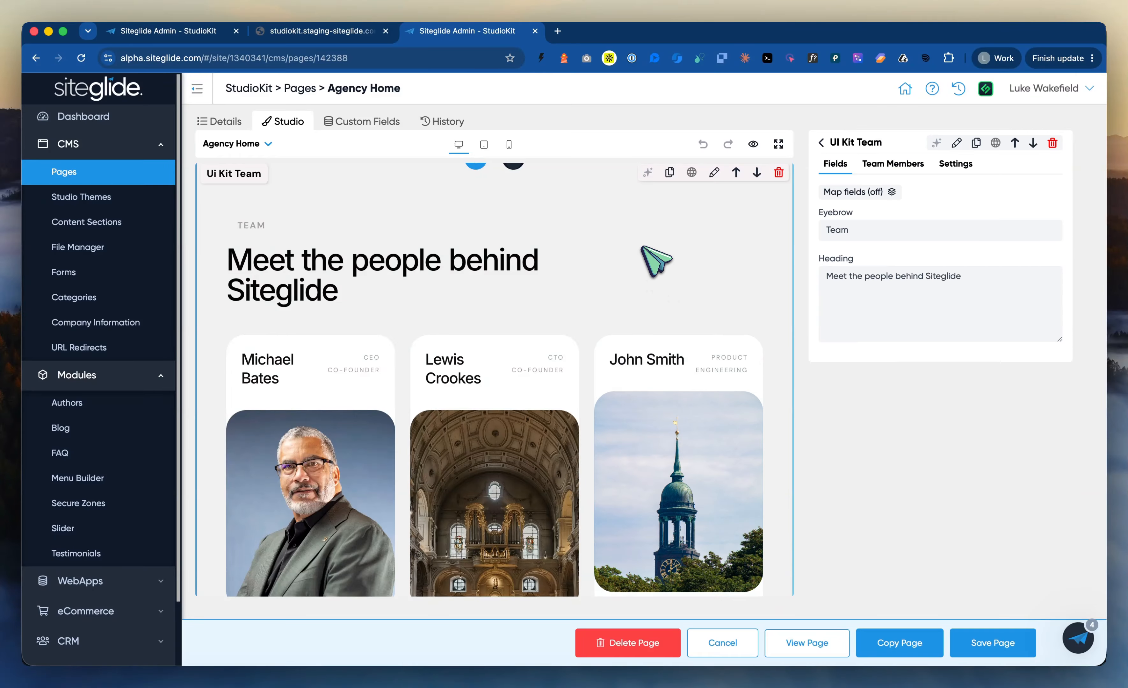
pyautogui.click(881, 164)
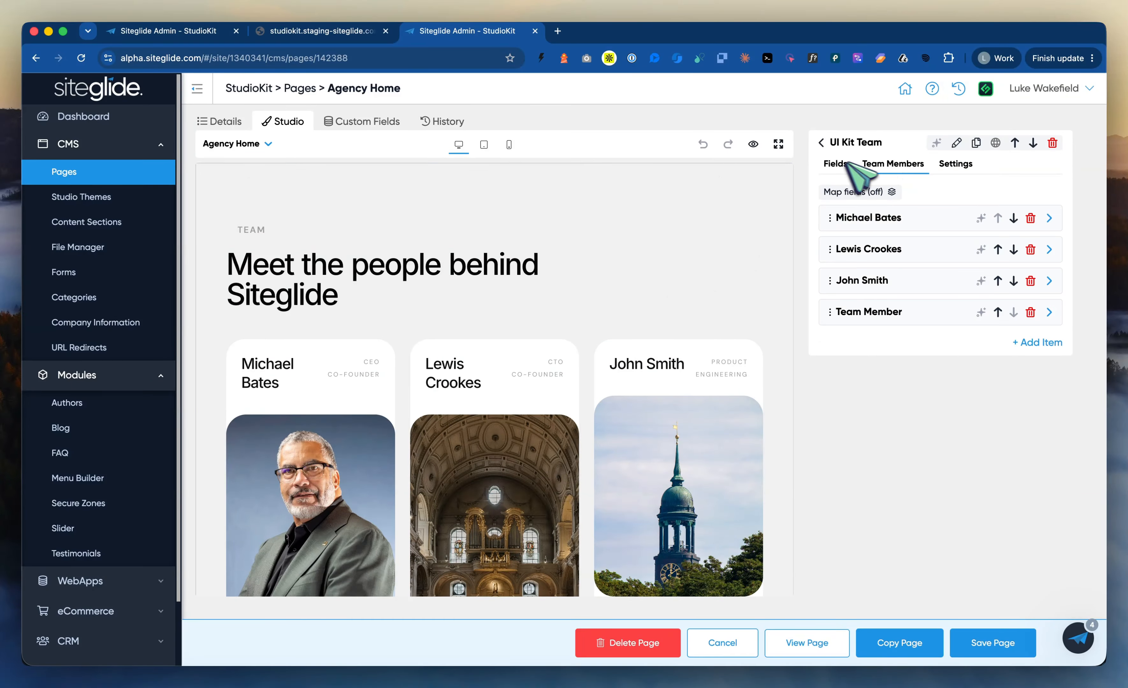
# Step: Find the Default Contact Form section below, check which forms its Form ID offers and view the whole form
pyautogui.scroll(-10, 549, 506)
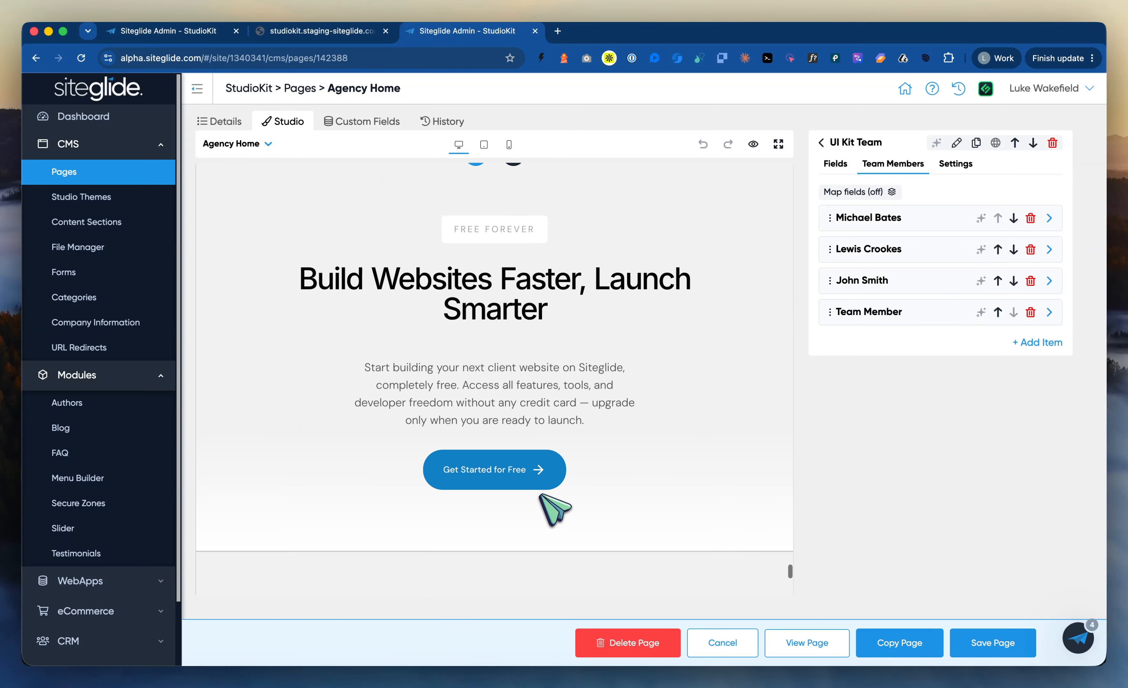
pyautogui.scroll(-5, 540, 496)
pyautogui.click(667, 290)
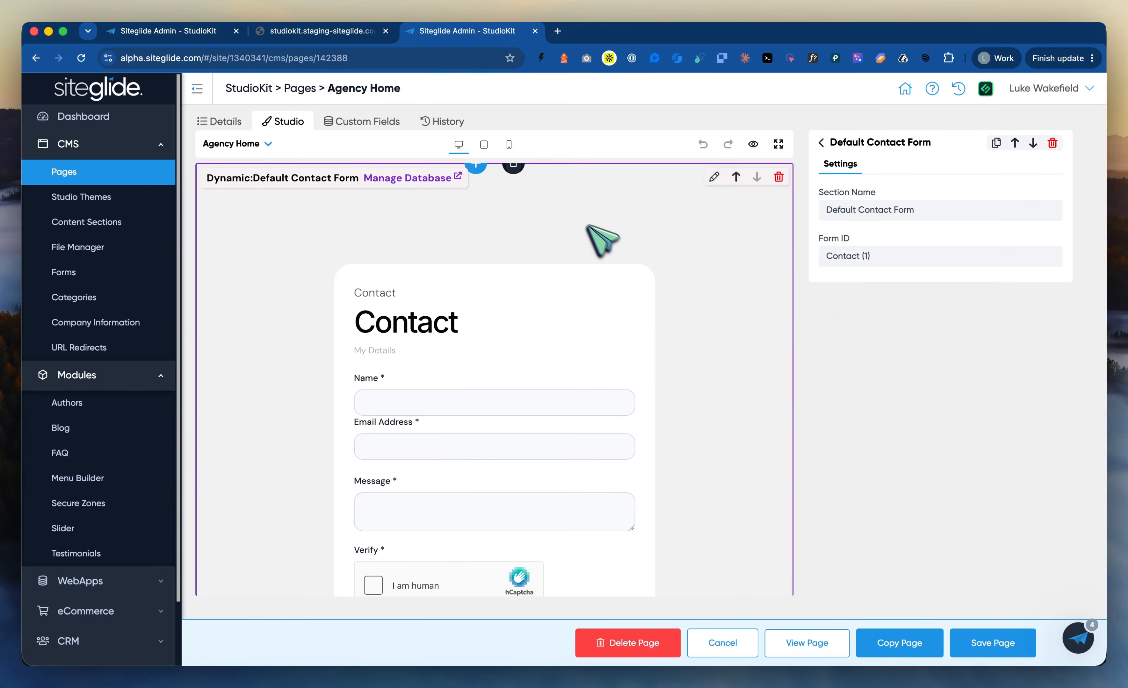
pyautogui.click(865, 258)
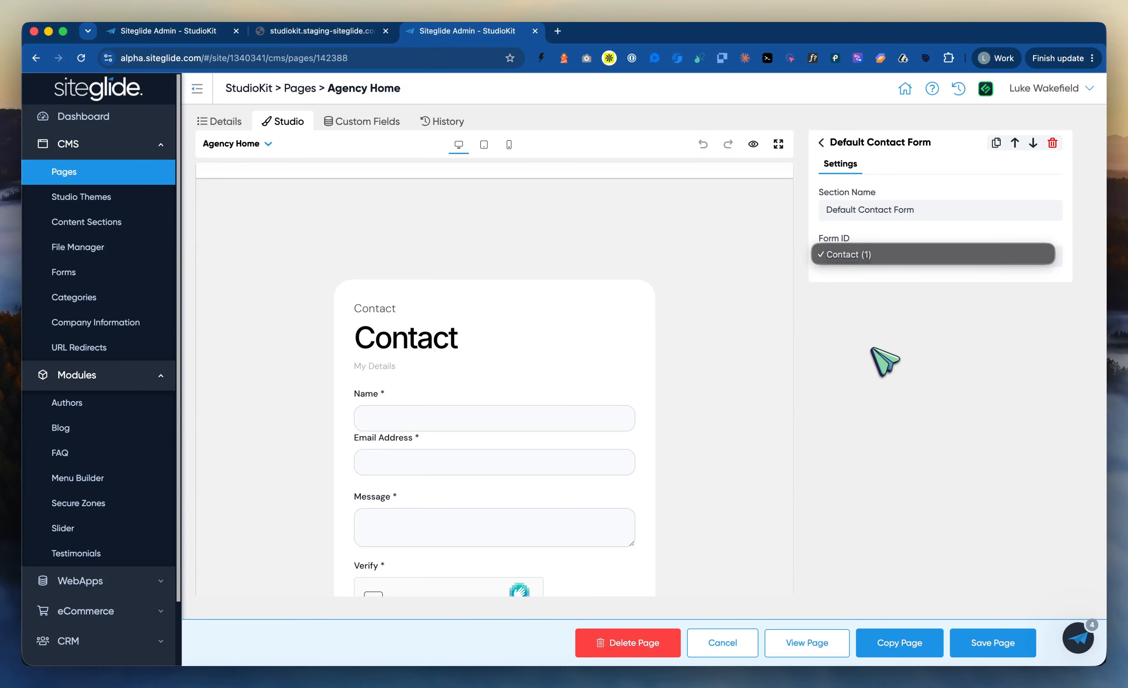
pyautogui.click(885, 361)
pyautogui.scroll(-3, 649, 395)
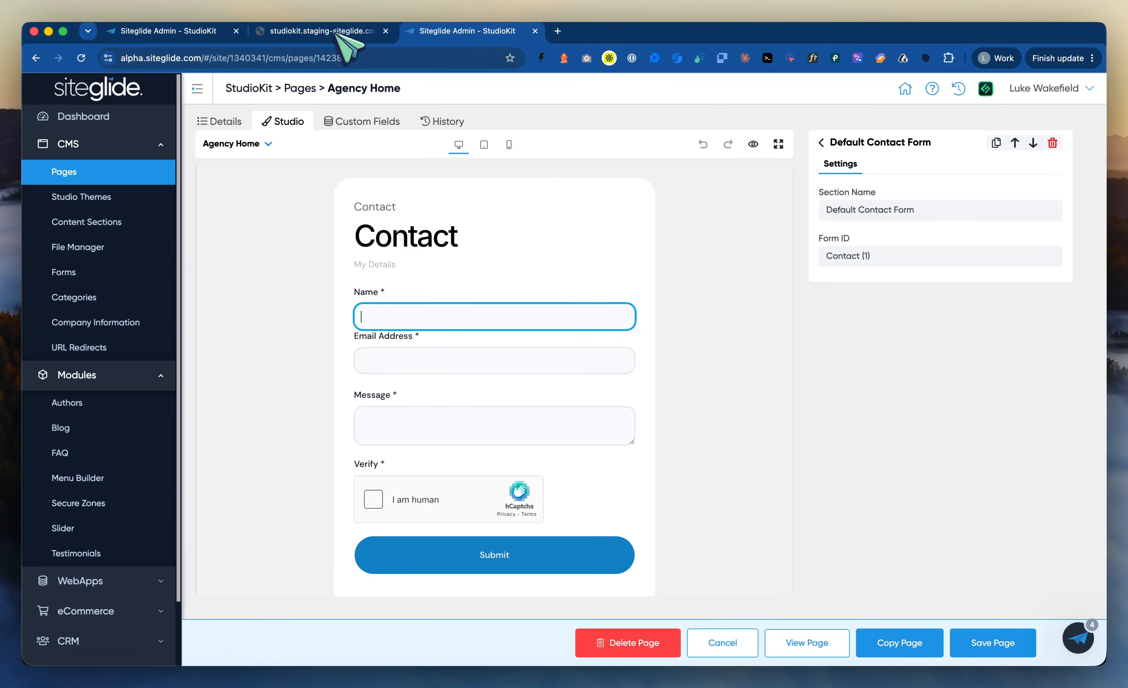
# Step: Switch to the live StudioKit staging site and examine its upper sections, from the hero and client logos through the website type cards
pyautogui.click(320, 31)
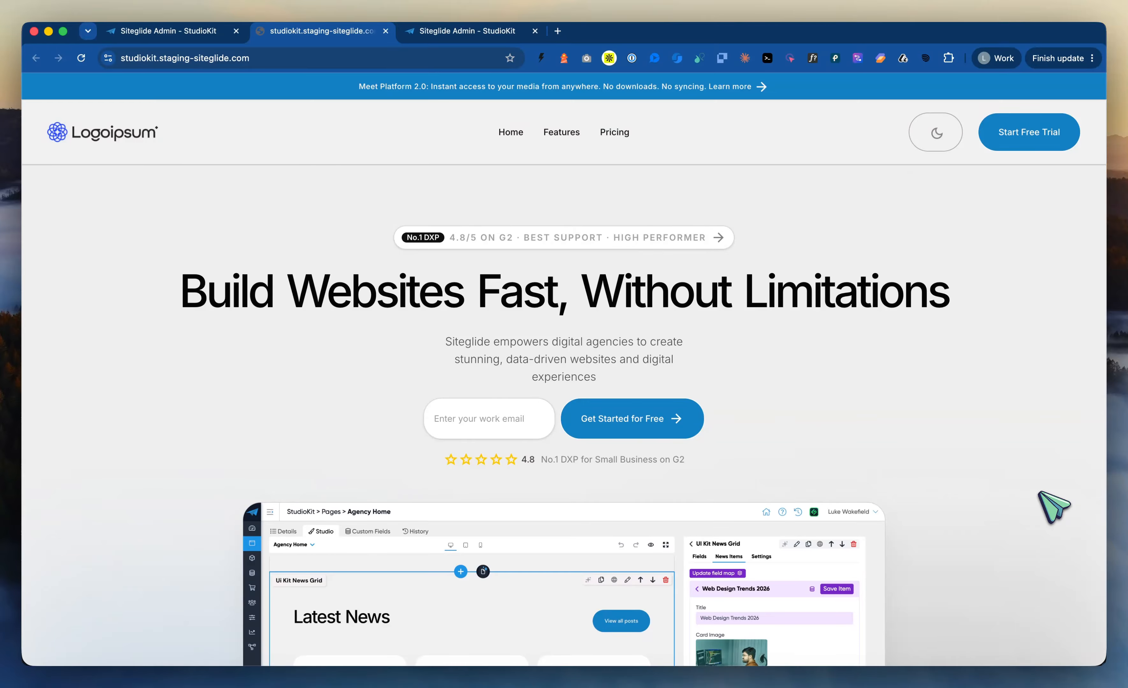
pyautogui.scroll(-10, 1053, 507)
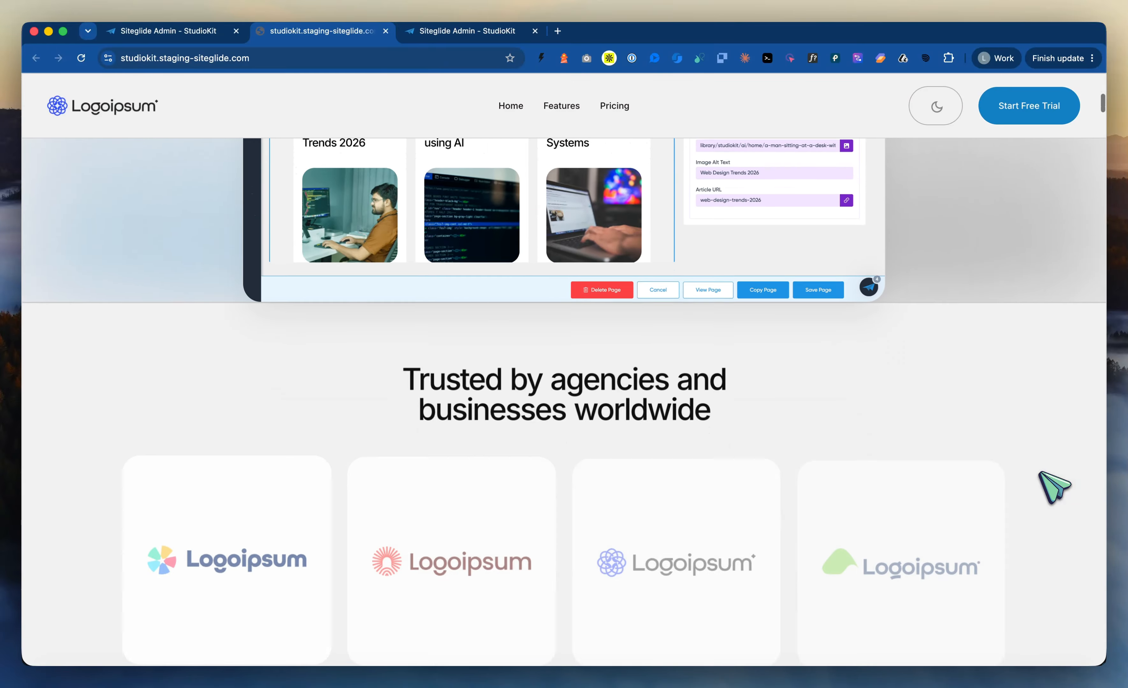
pyautogui.scroll(-10, 1055, 487)
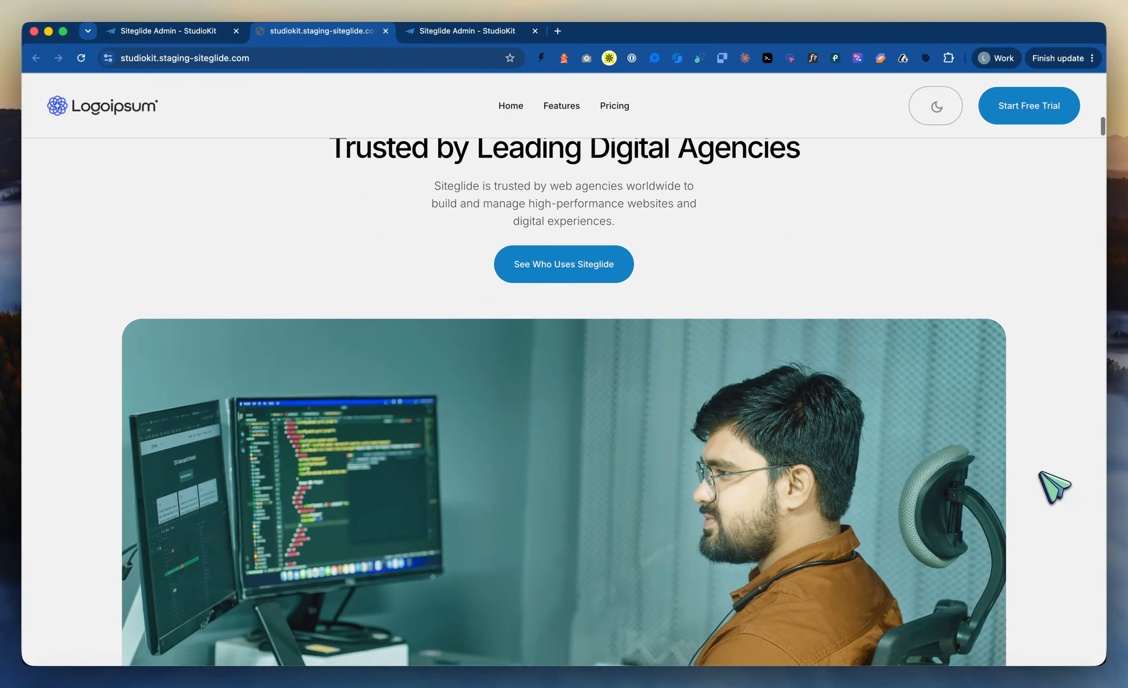
pyautogui.scroll(-10, 1053, 488)
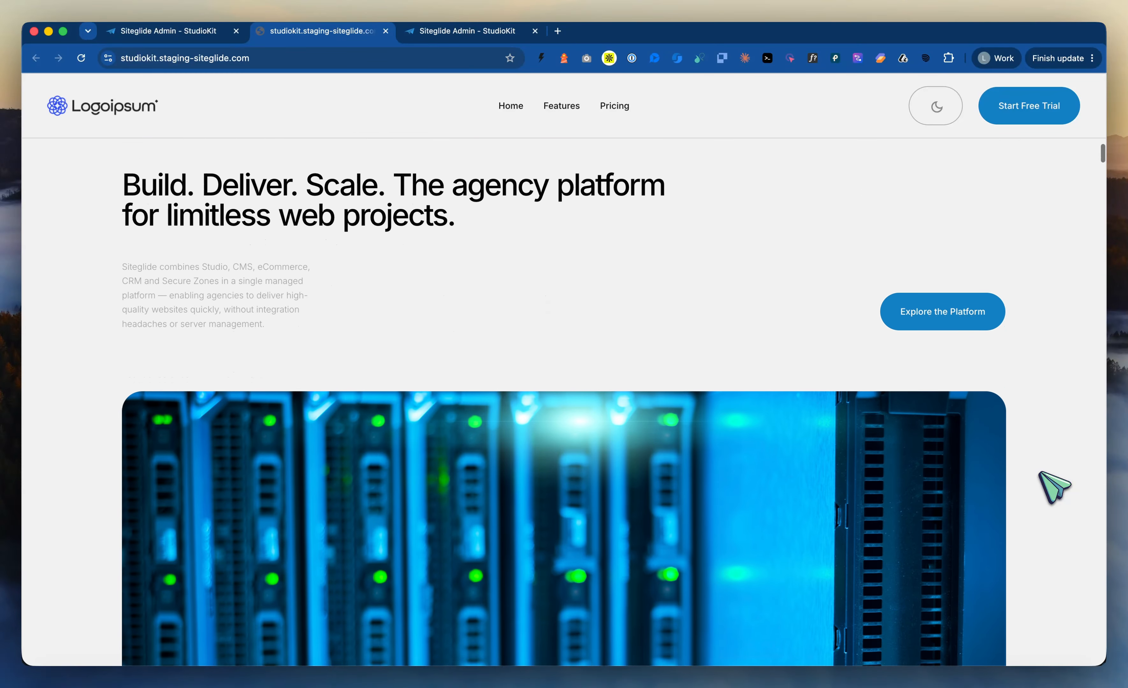
pyautogui.scroll(-10, 1053, 487)
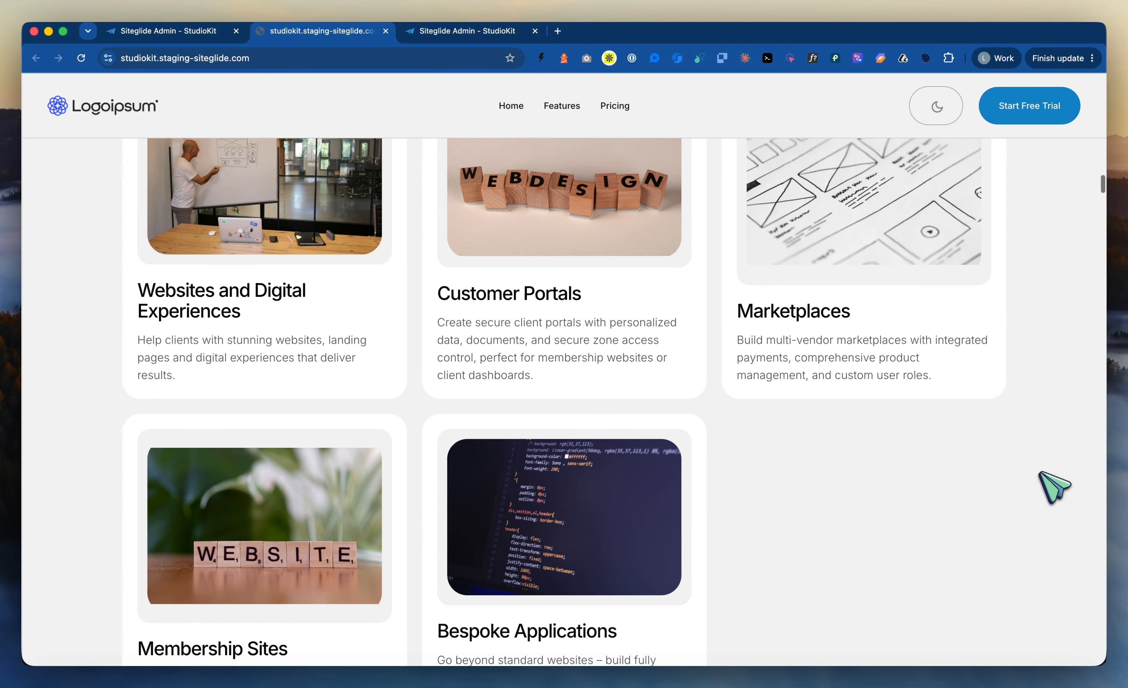
pyautogui.scroll(-10, 1054, 487)
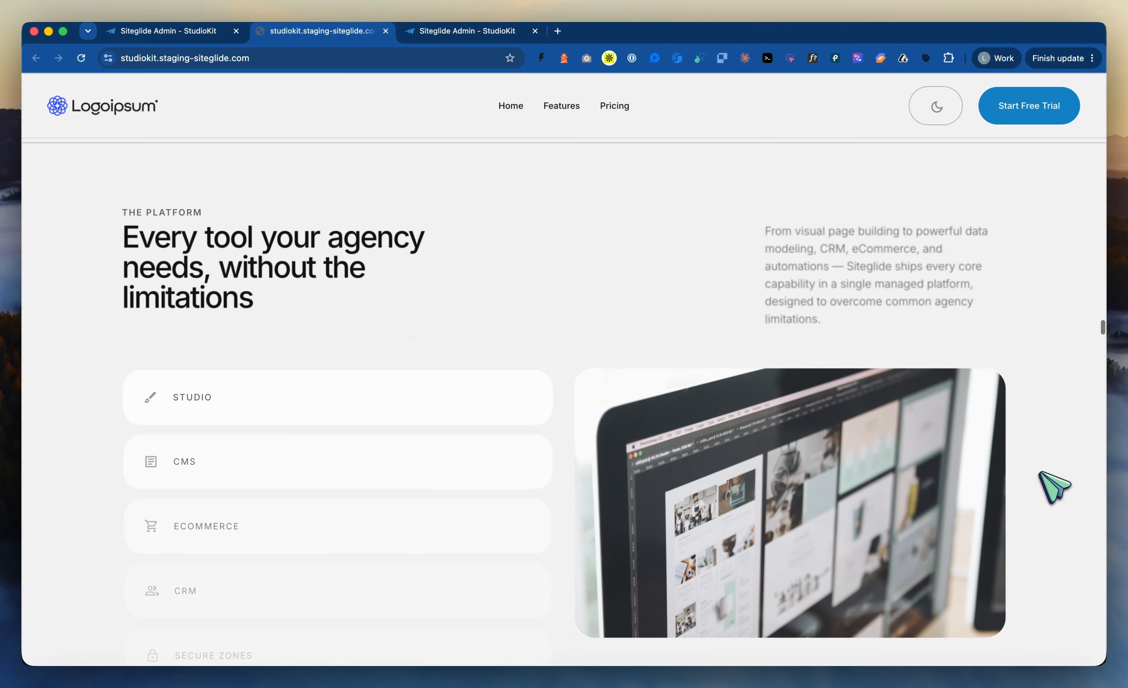
# Step: Examine the live site's platform tools, role cards, project slider and scrolling agency testimonials
pyautogui.scroll(-2, 1053, 487)
pyautogui.scroll(-12, 1055, 487)
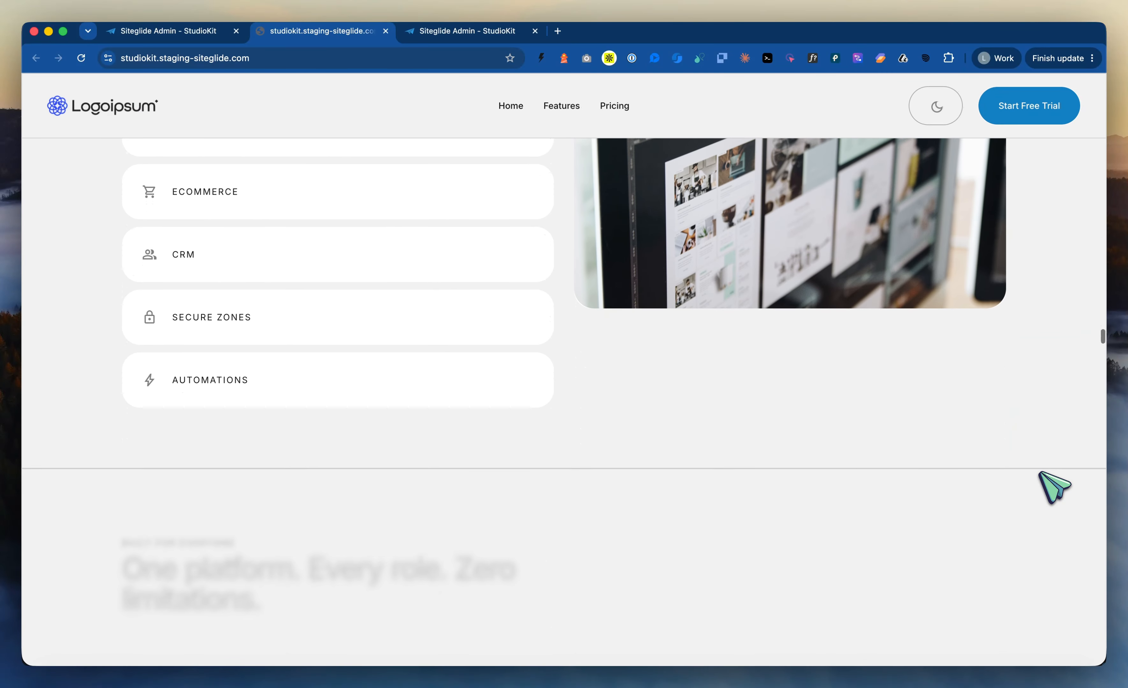
pyautogui.scroll(-15, 1053, 488)
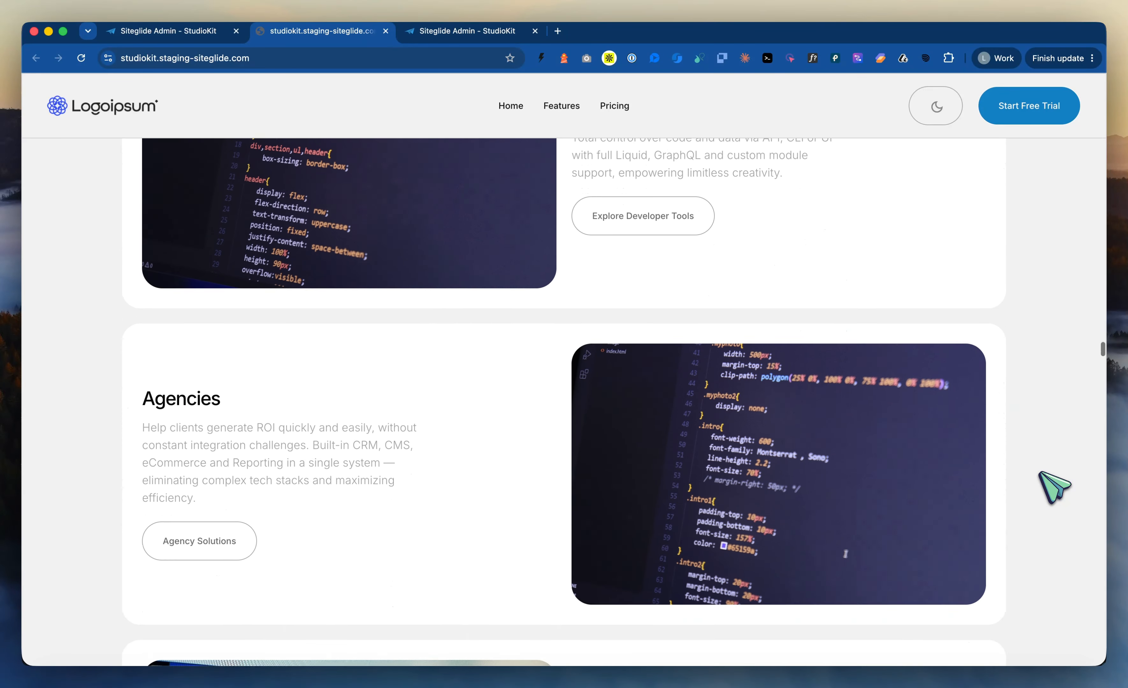
pyautogui.scroll(-15, 1054, 487)
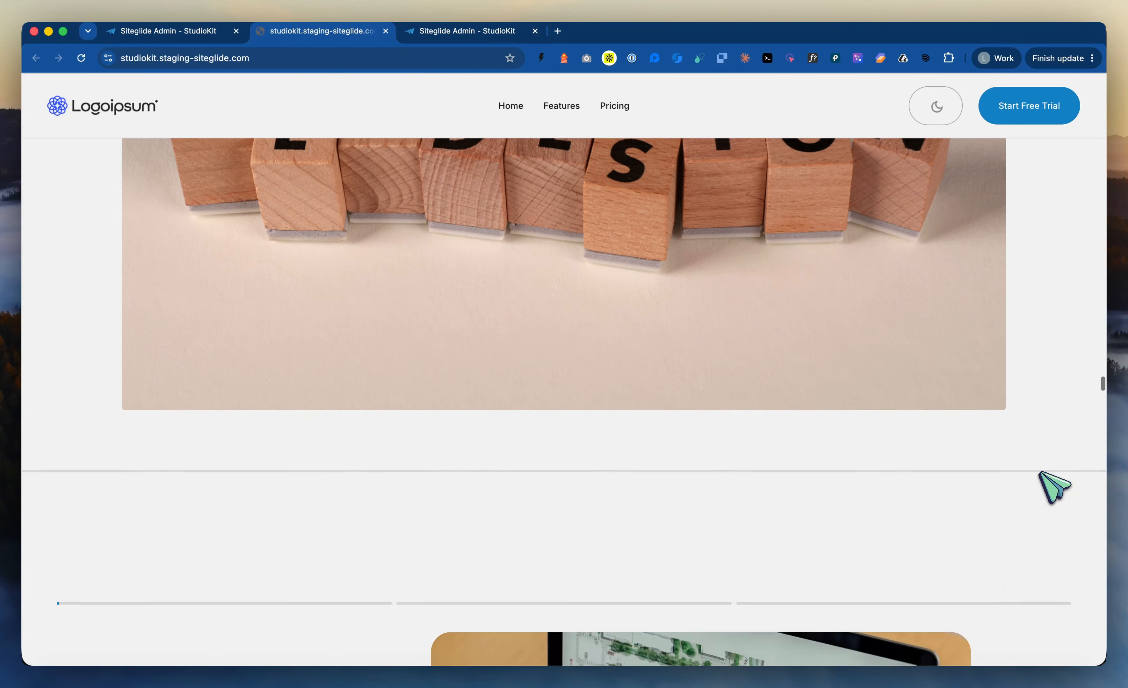
pyautogui.scroll(-3, 1053, 487)
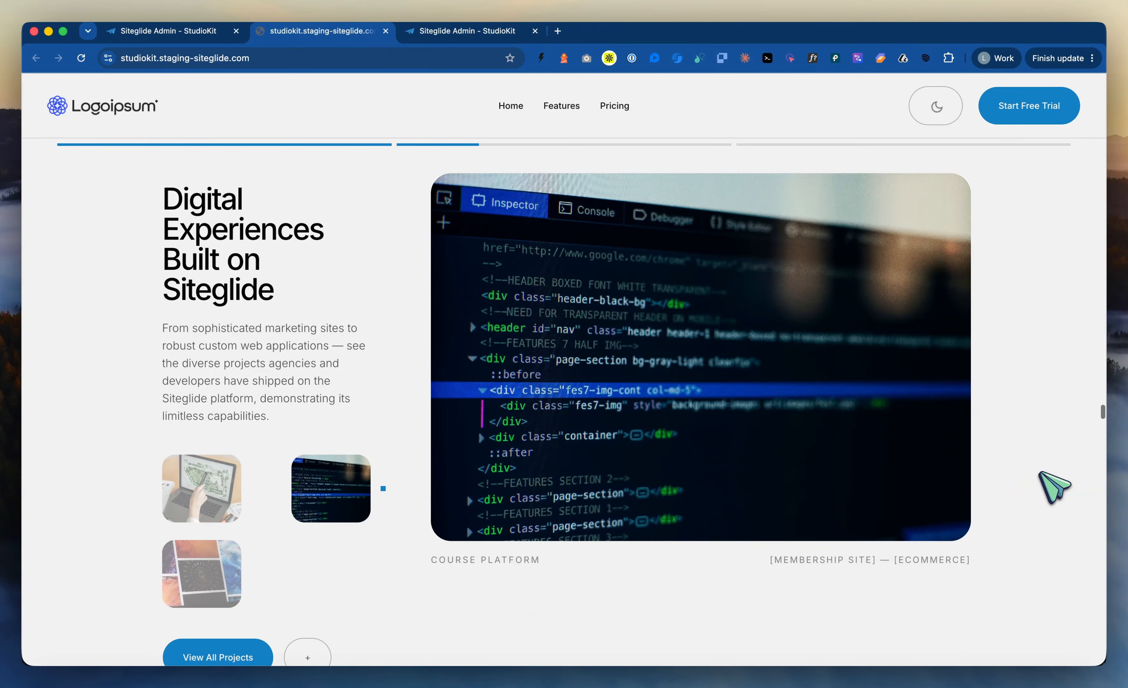
pyautogui.scroll(-10, 1053, 484)
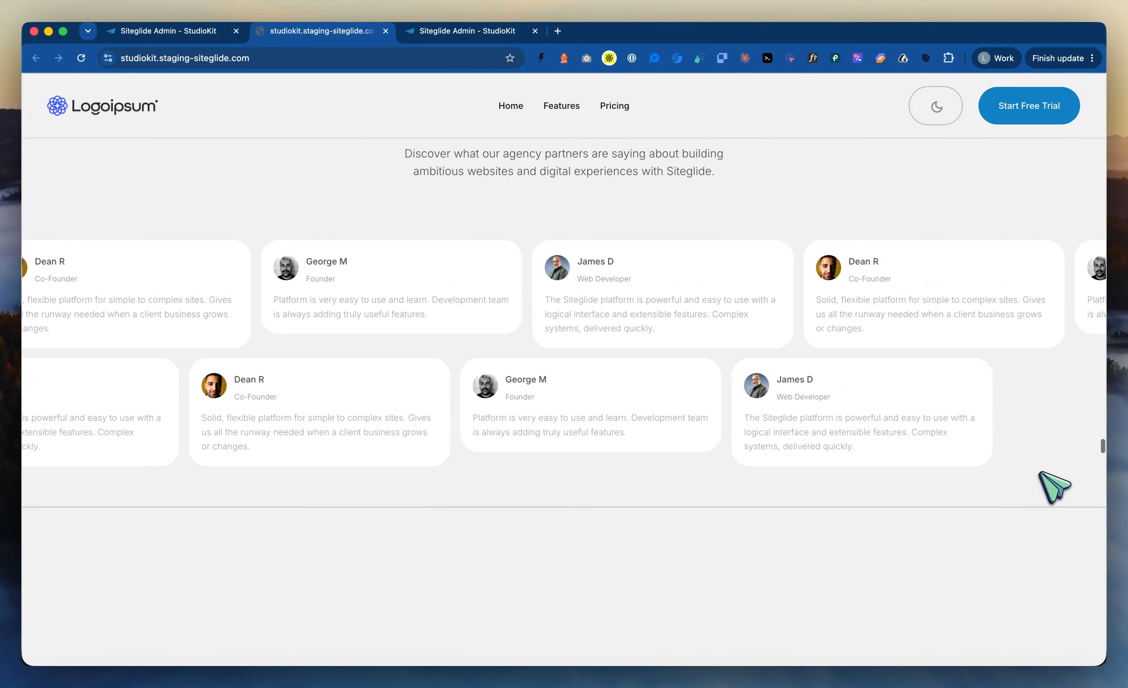
pyautogui.scroll(2, 1051, 463)
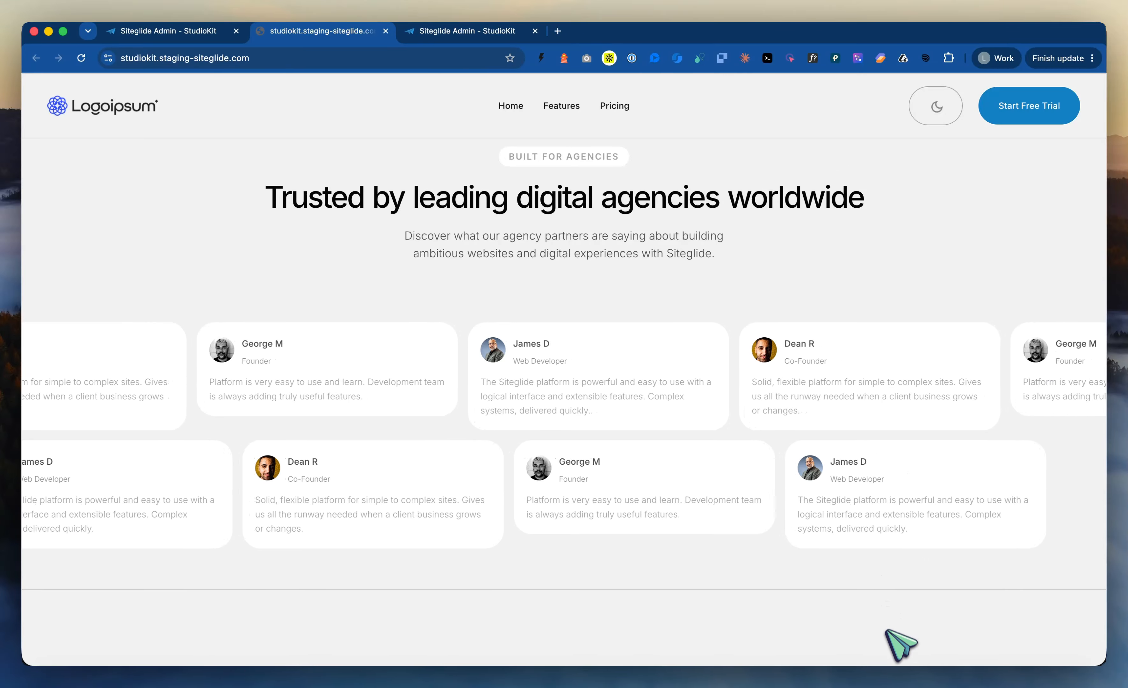
# Step: Find the Built-in Agency Tools section and filter its cards by Core, Integrations and All in turn
pyautogui.scroll(-15, 900, 651)
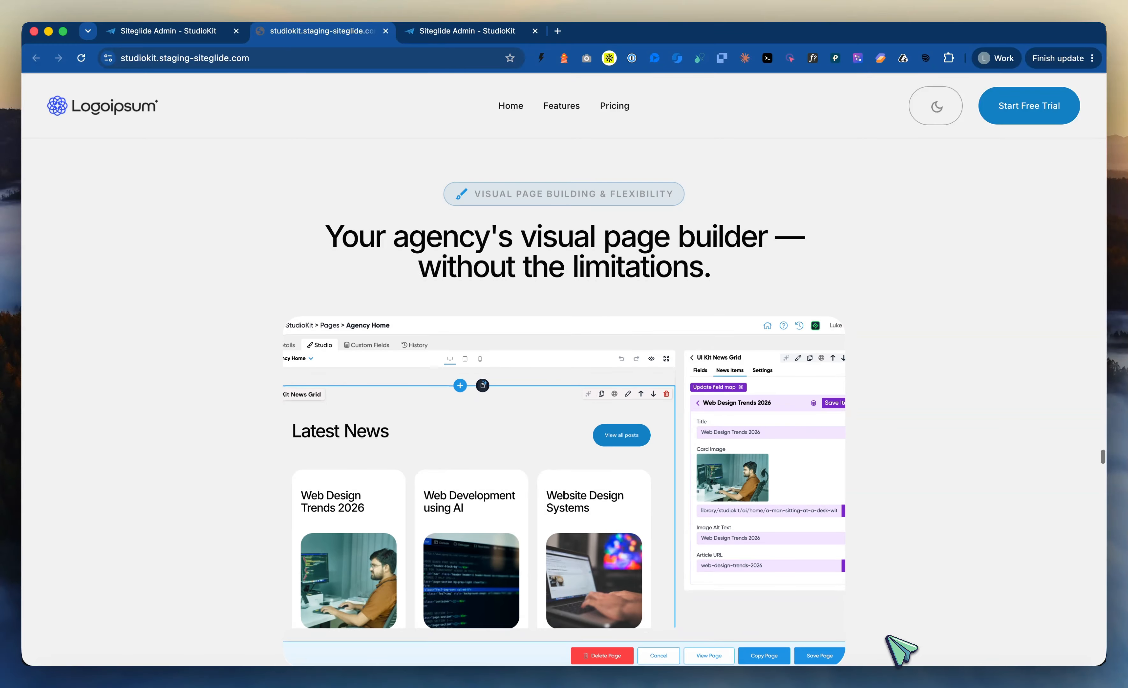
pyautogui.scroll(-12, 900, 650)
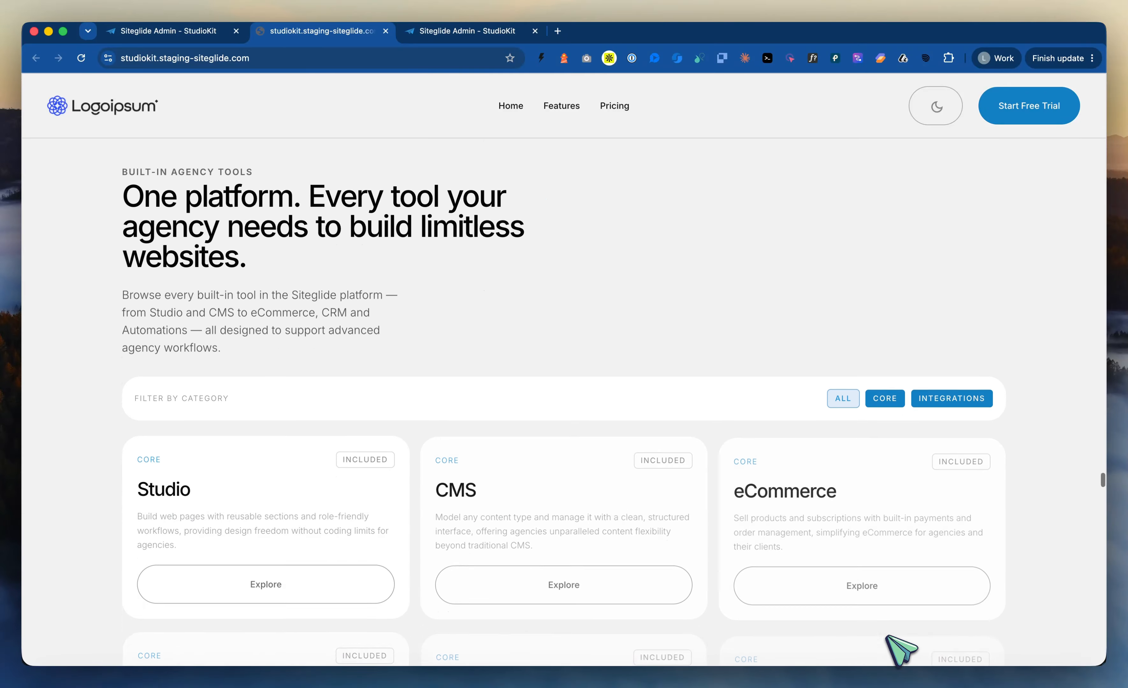
pyautogui.click(888, 195)
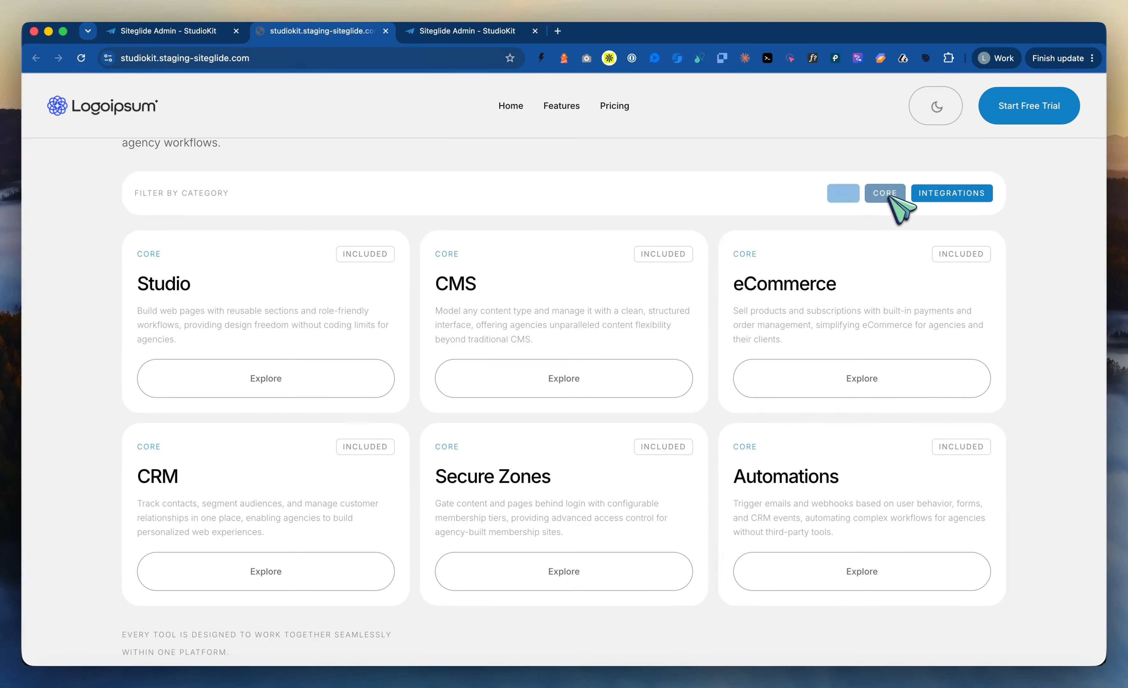
pyautogui.click(926, 196)
pyautogui.click(849, 194)
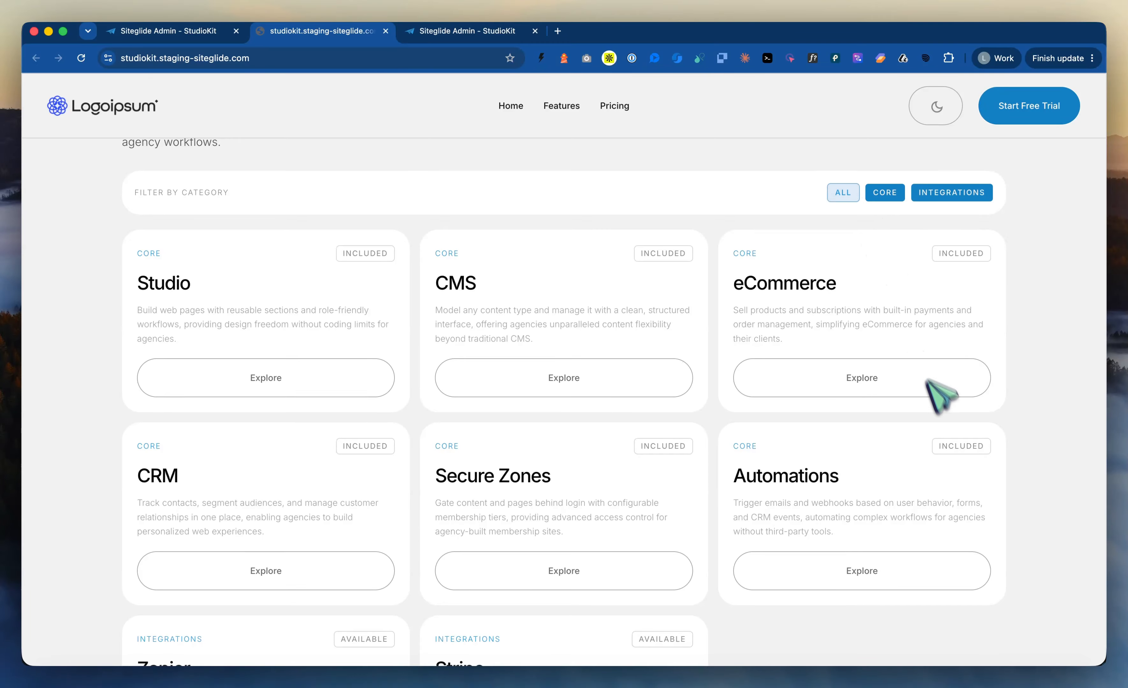
# Step: Review the Free, Agency and Enterprise pricing cards and the Compare Plans feature table on the live site
pyautogui.scroll(-10, 940, 407)
pyautogui.scroll(-15, 952, 421)
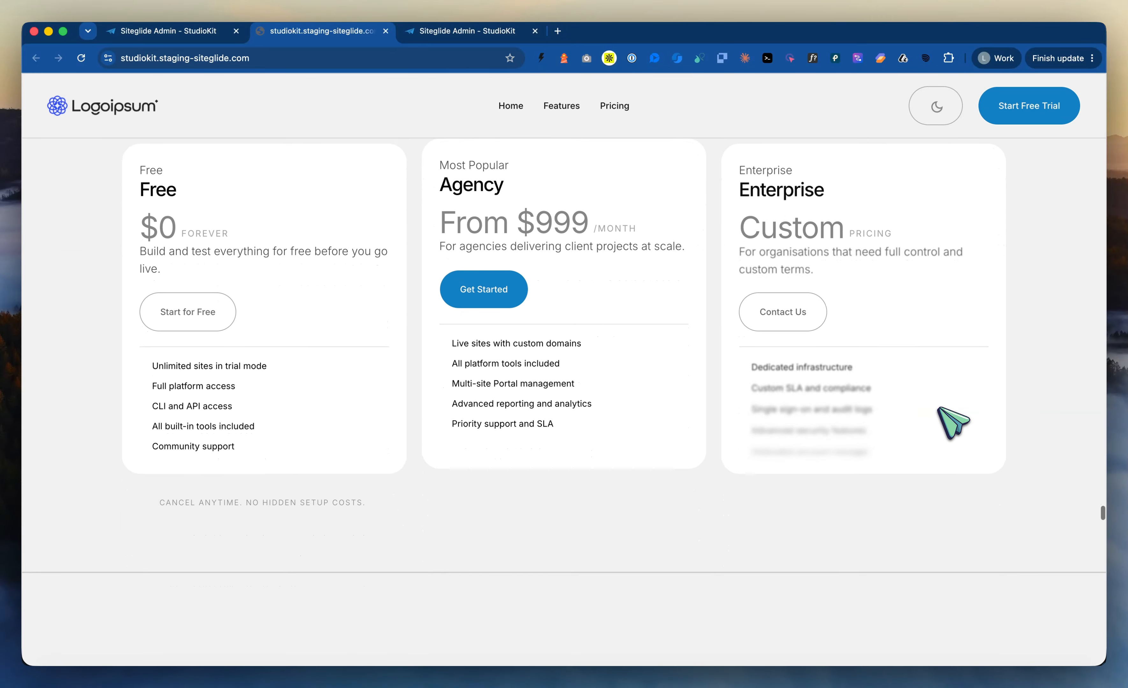
pyautogui.scroll(-4, 951, 422)
pyautogui.scroll(15, 952, 422)
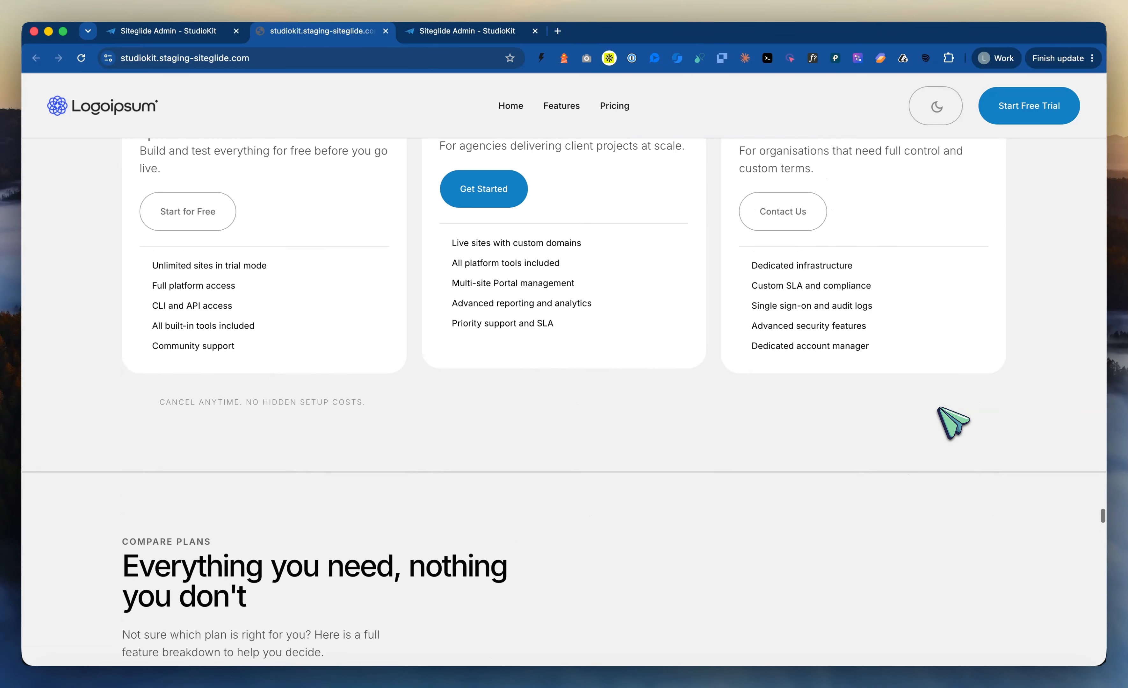
pyautogui.scroll(-20, 664, 553)
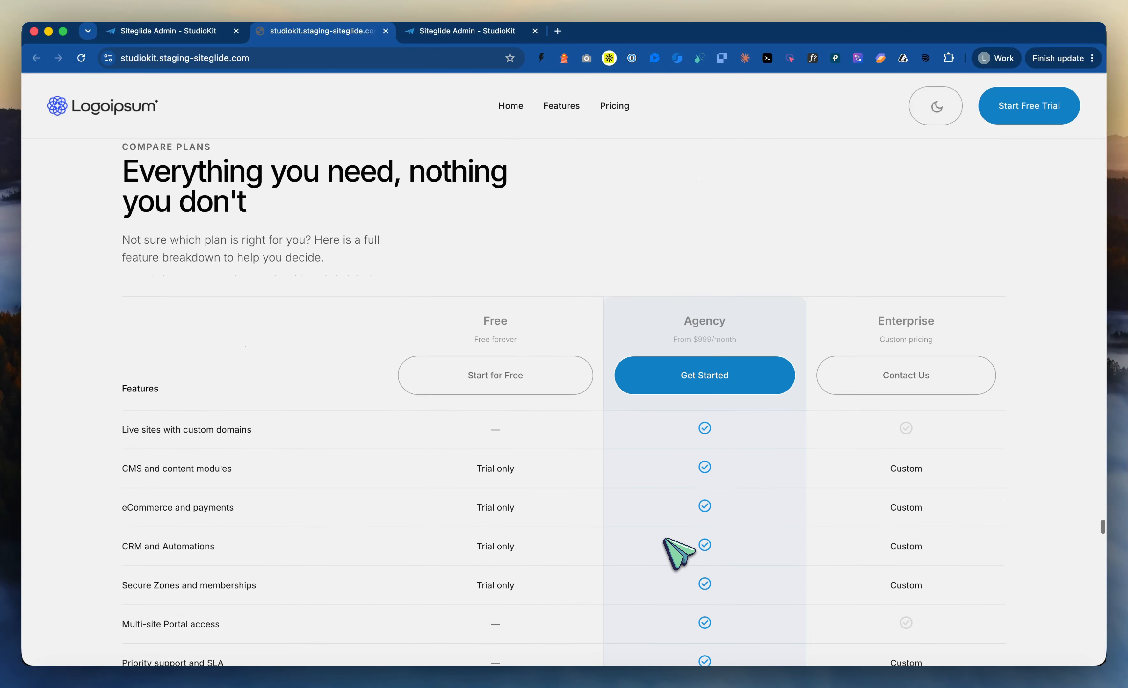
# Step: Expand the live FAQ "Can I build any kind of website with Siteglide Studio?" and view the Latest News cards
pyautogui.scroll(2, 782, 391)
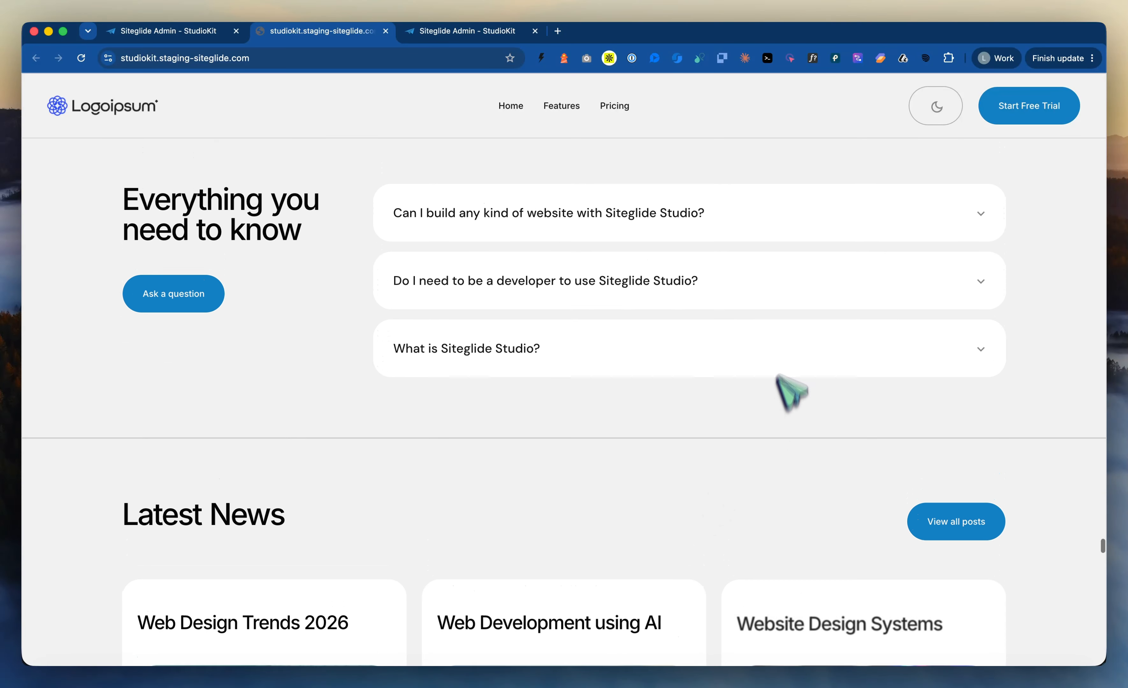
pyautogui.click(773, 241)
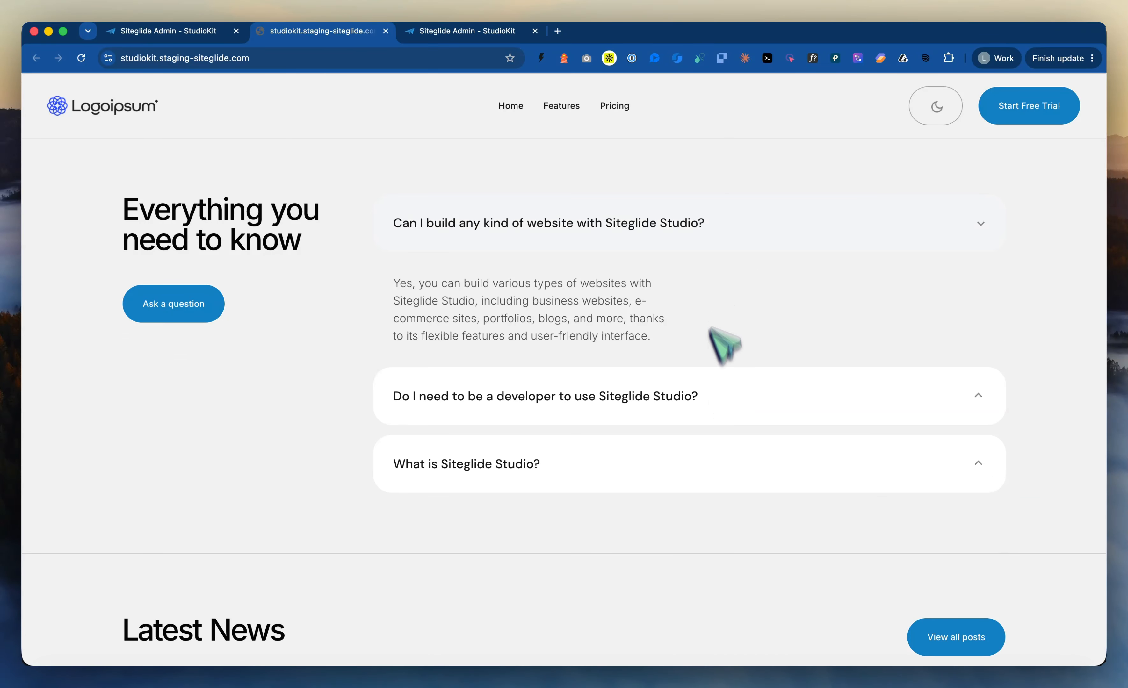
pyautogui.click(765, 381)
pyautogui.scroll(-8, 768, 363)
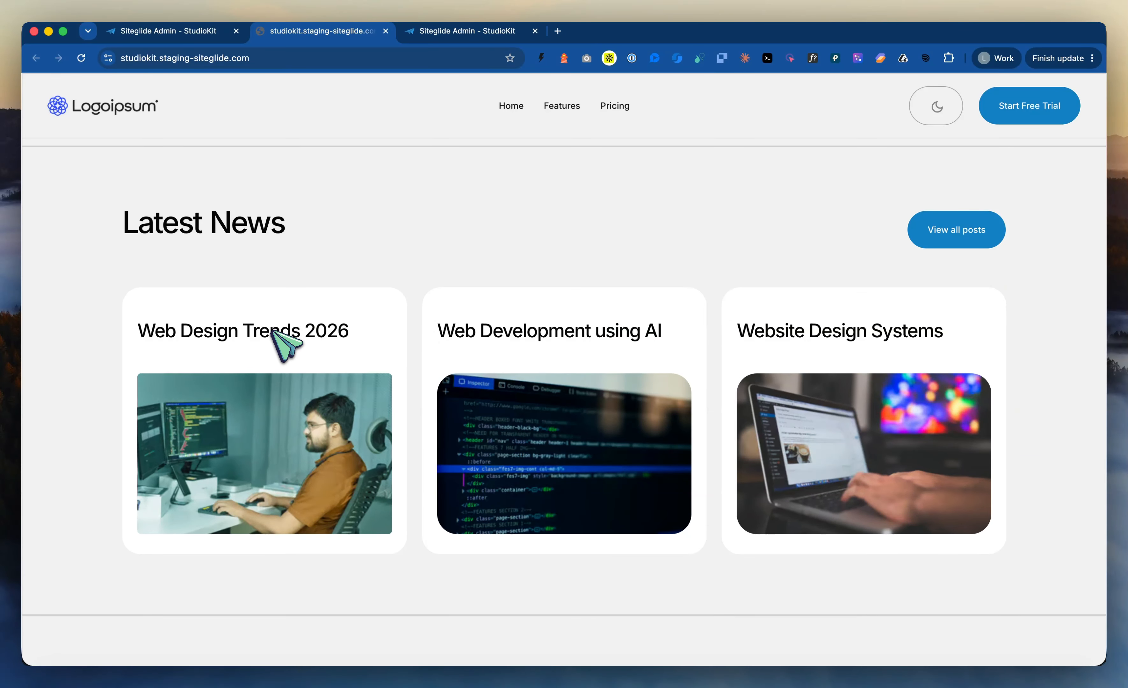
pyautogui.scroll(-1, 285, 345)
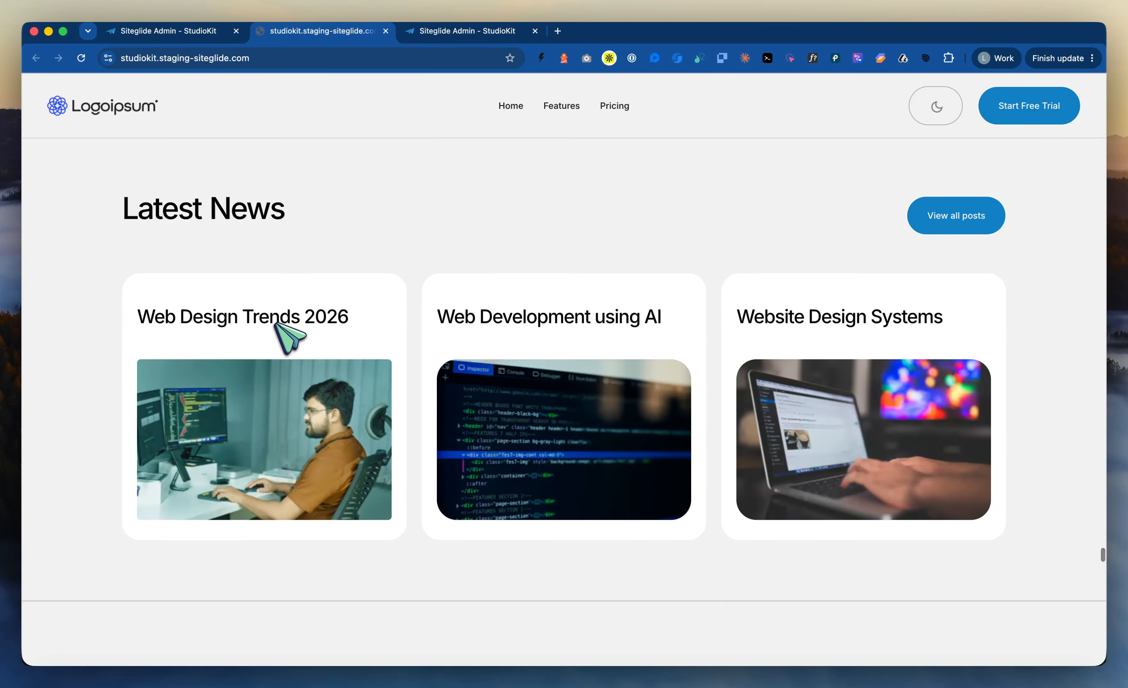
# Step: Review the live site's Resources article cards, client blockquote and Web Design and Web Development product packages
pyautogui.scroll(-10, 283, 329)
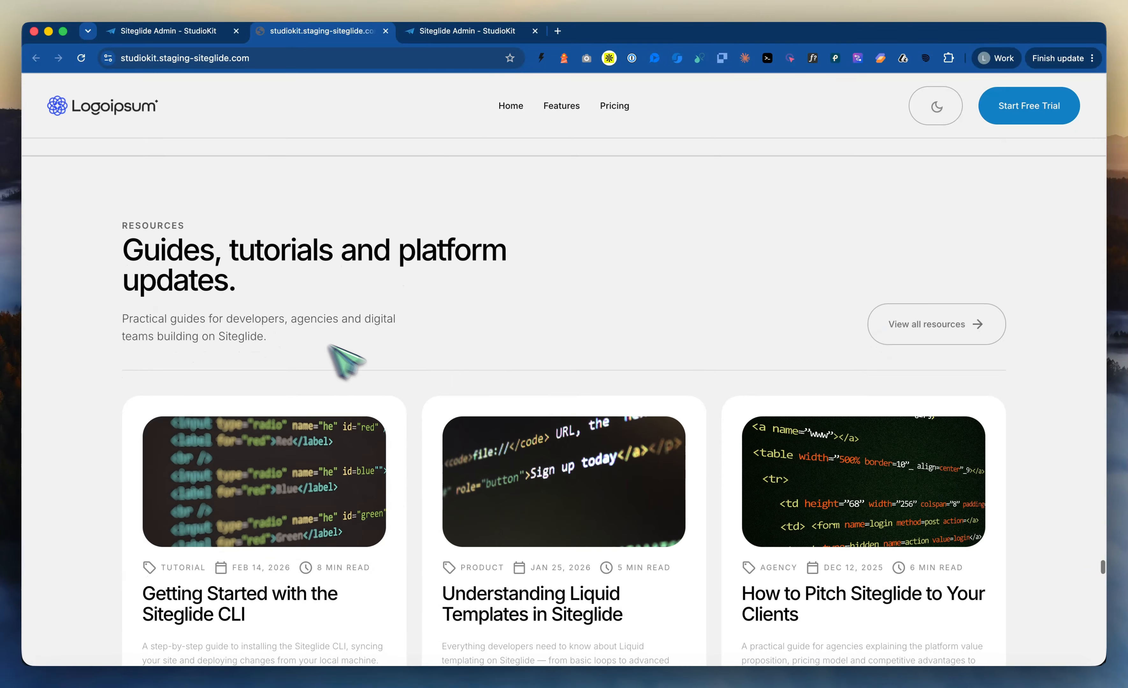
pyautogui.scroll(-2, 399, 377)
pyautogui.scroll(6, 399, 370)
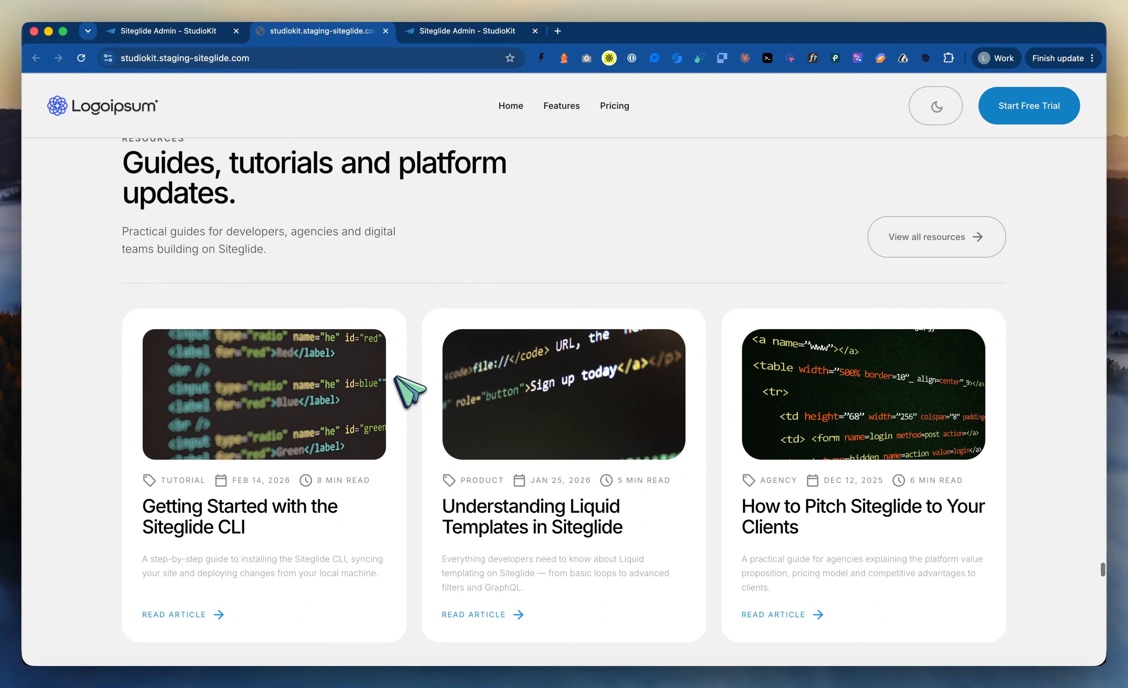
pyautogui.scroll(-10, 424, 250)
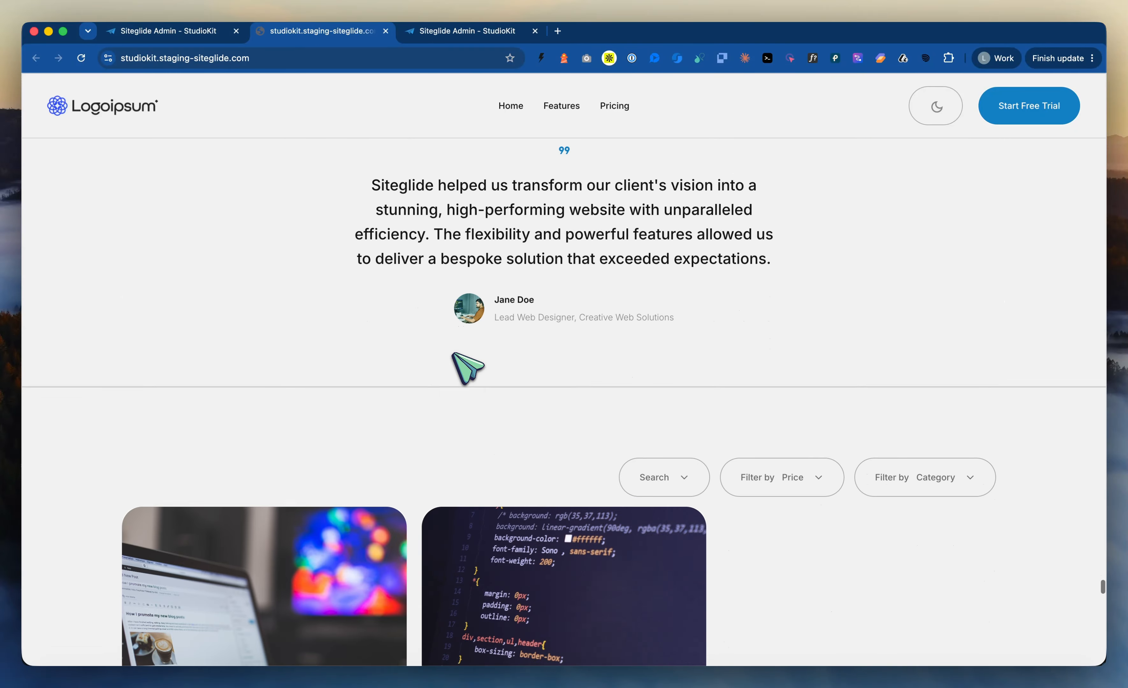
pyautogui.scroll(-10, 583, 231)
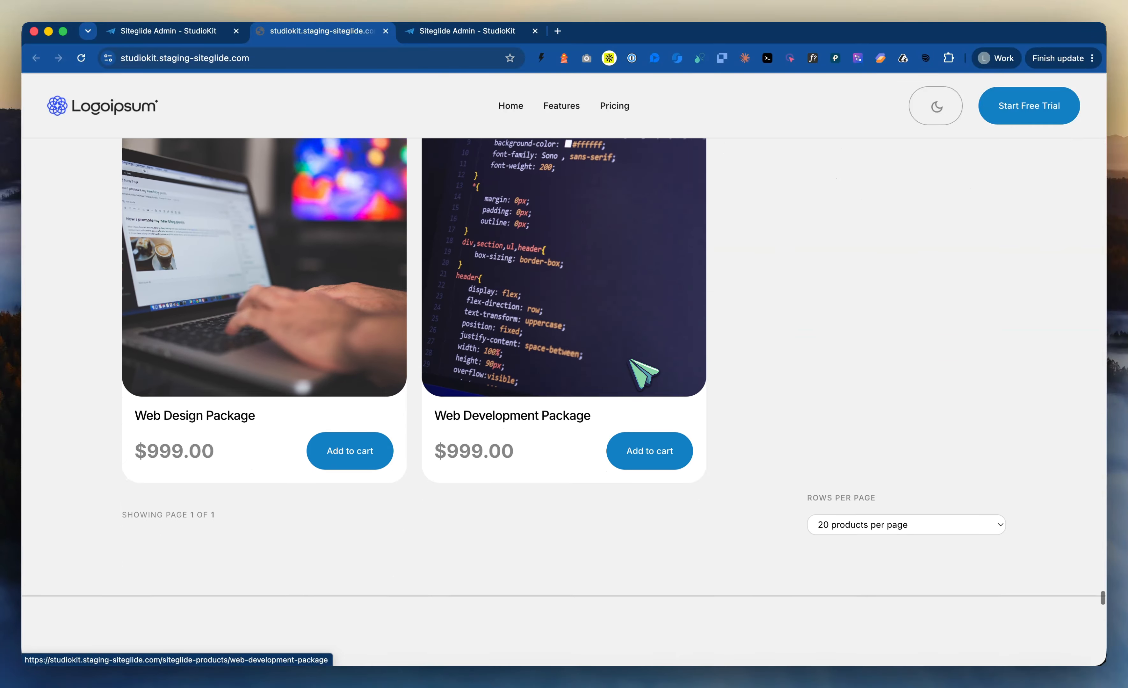
# Step: Examine the live site's statistics, team, call-to-action, contact form and footer, then return to the hero
pyautogui.scroll(-8, 643, 374)
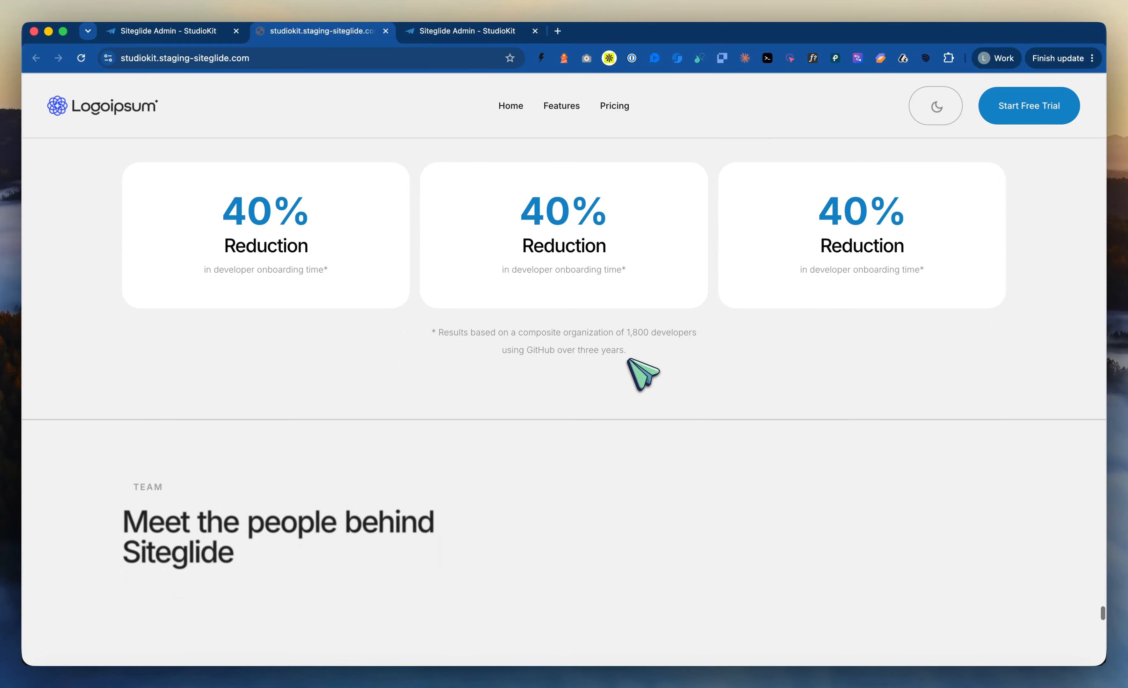
pyautogui.scroll(-10, 642, 374)
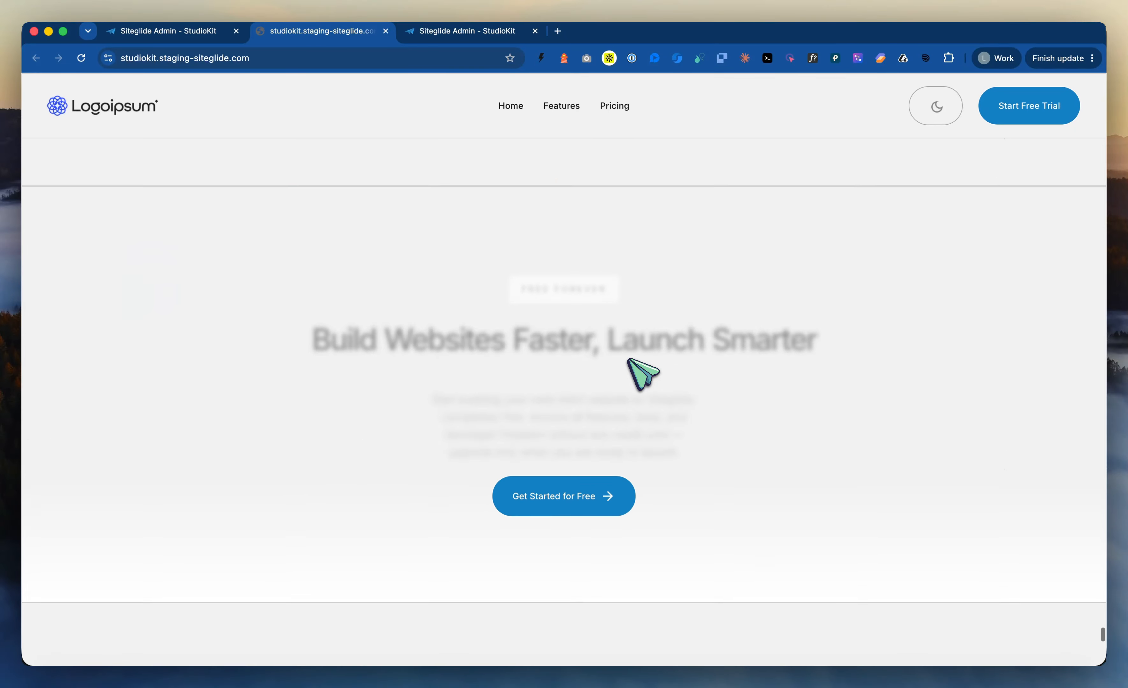
pyautogui.scroll(-8, 643, 374)
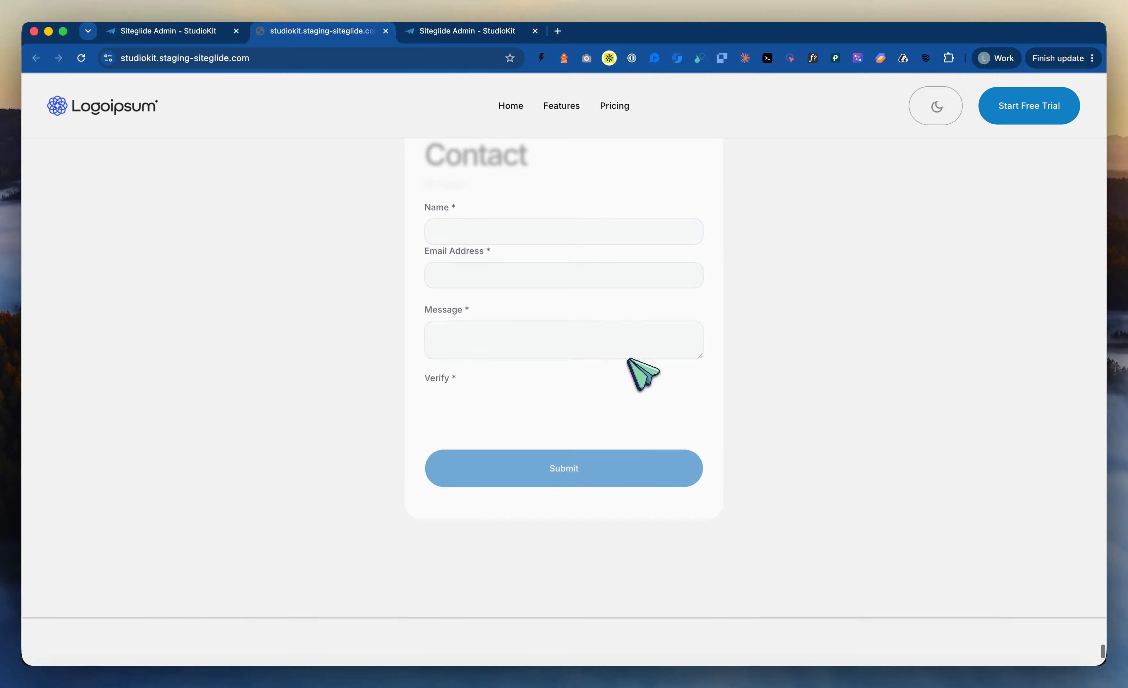
pyautogui.scroll(-6, 643, 374)
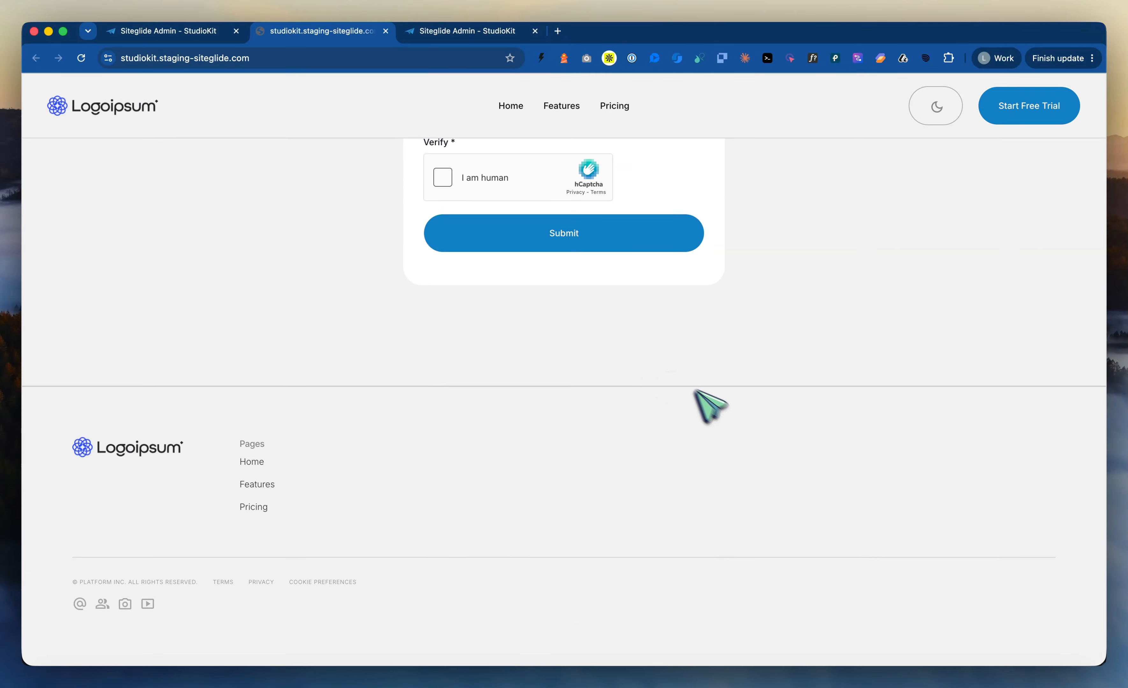
pyautogui.scroll(10, 787, 347)
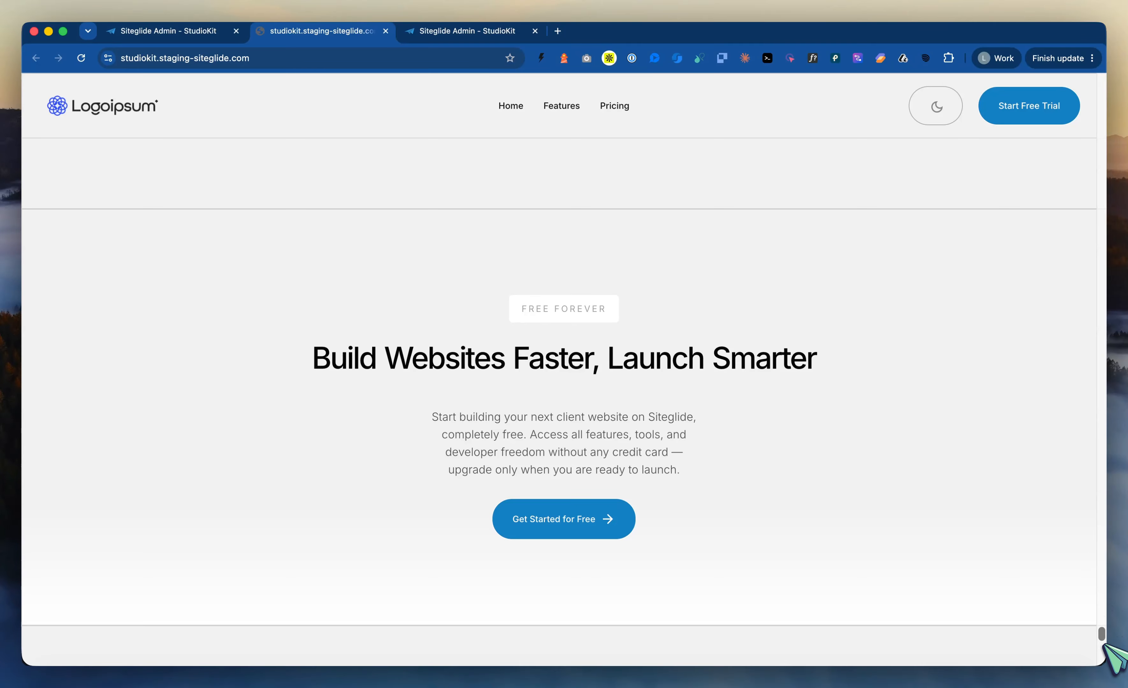
pyautogui.moveTo(1103, 644); pyautogui.dragTo(1101, 81)
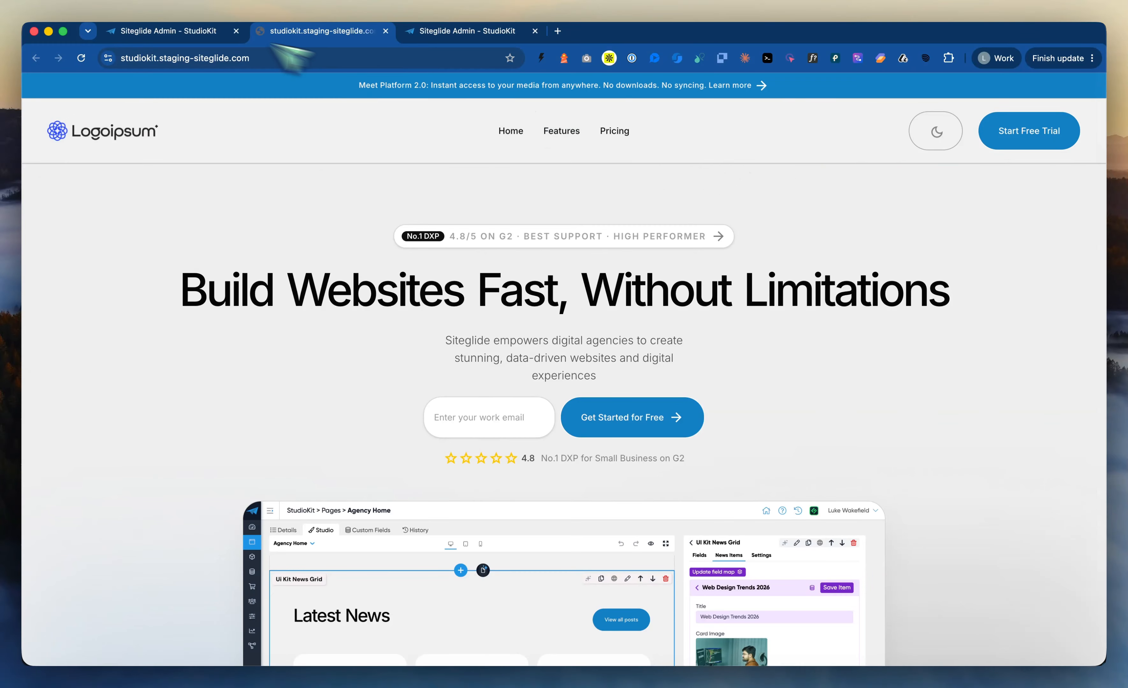
# Step: In the Agency Home editor, select the Platform CTA section and briefly open its Sid AI Assistant
pyautogui.click(166, 23)
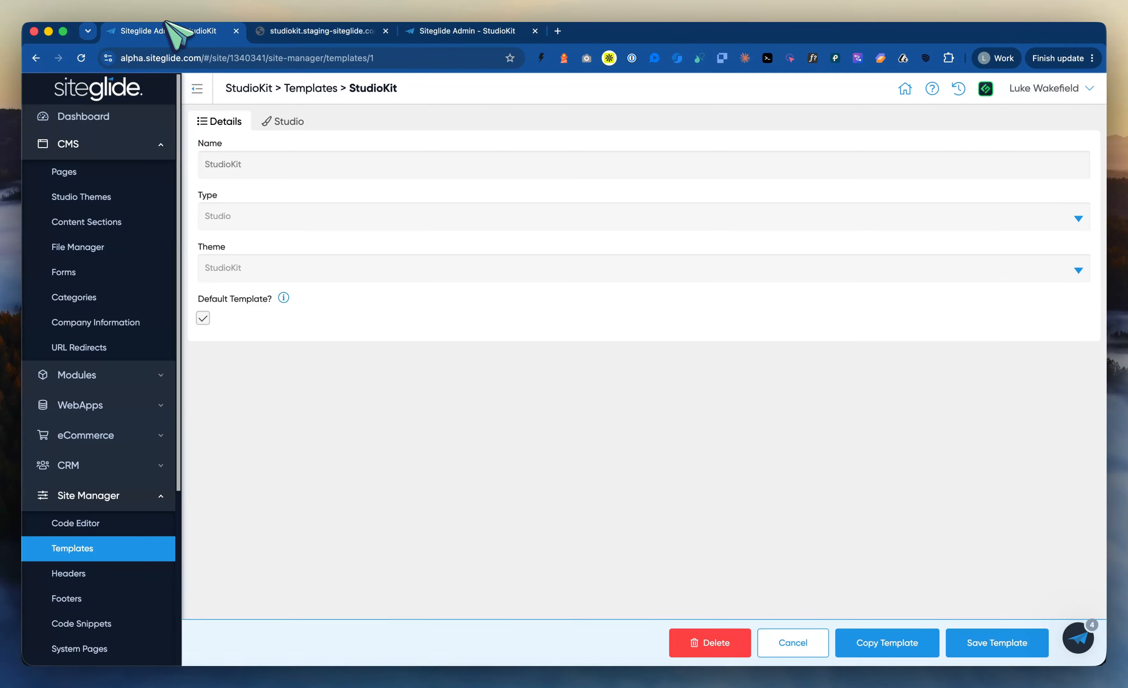
pyautogui.click(472, 33)
pyautogui.scroll(10, 648, 262)
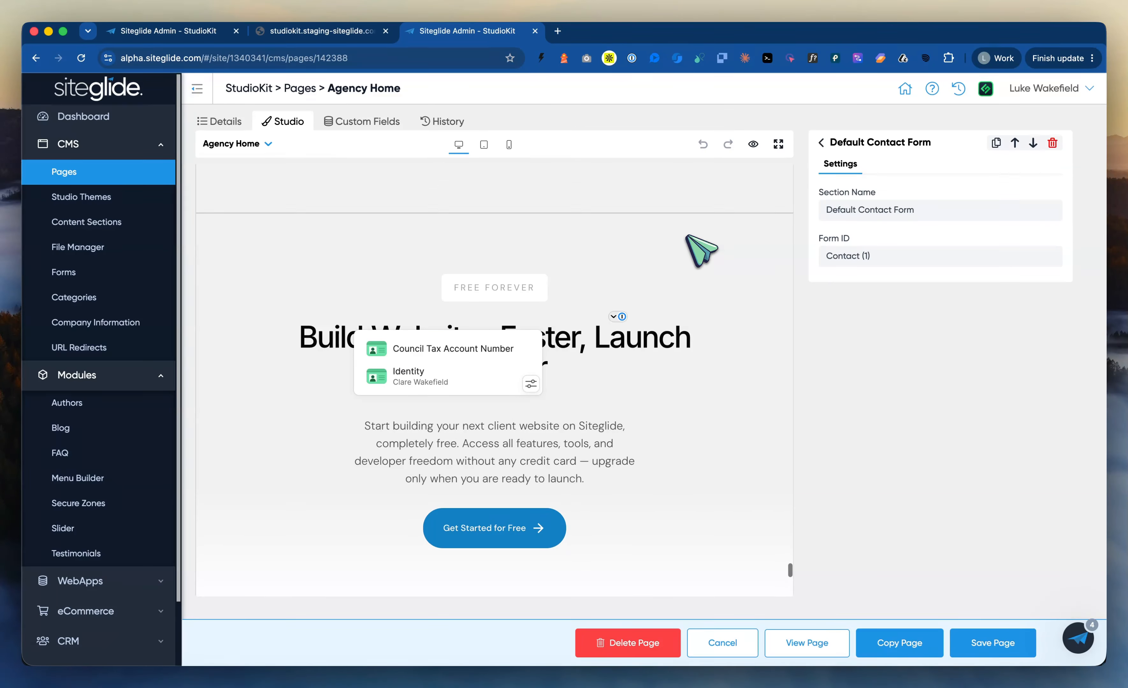
pyautogui.click(683, 260)
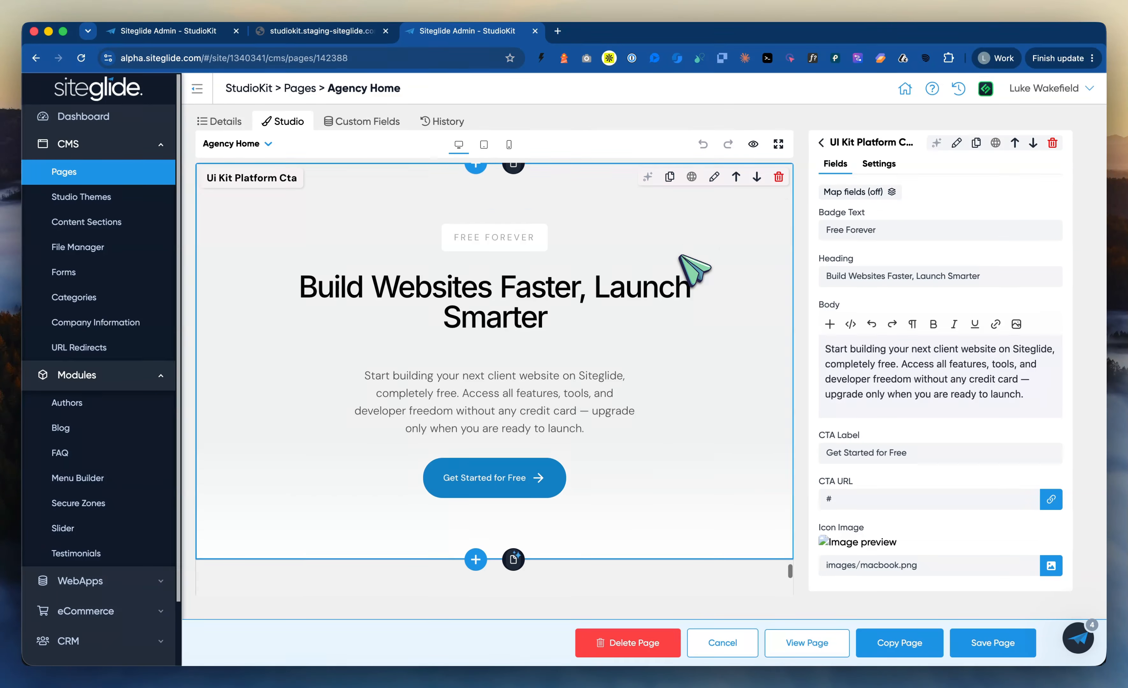
pyautogui.click(938, 143)
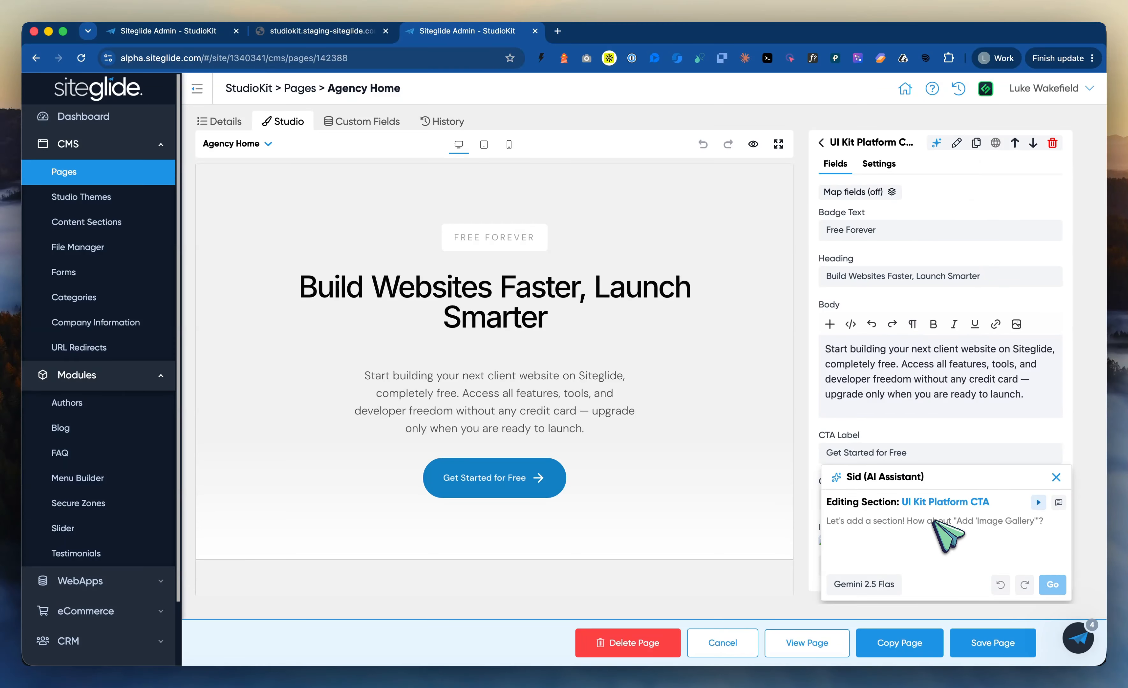
pyautogui.click(1056, 477)
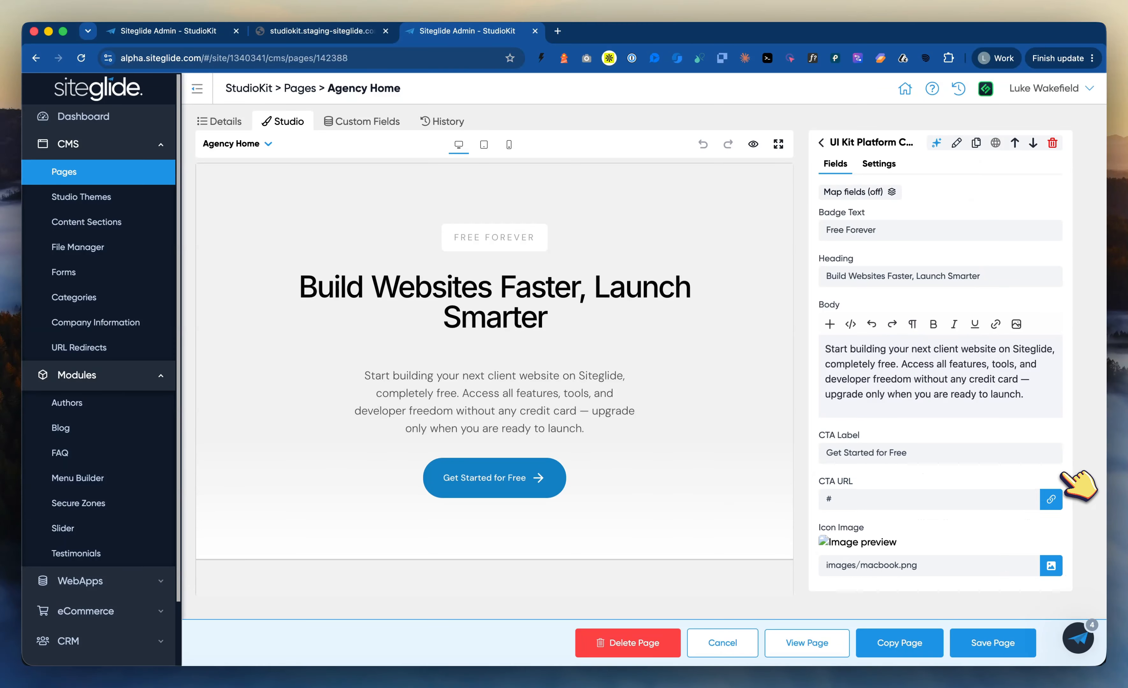
# Step: Open the "Understanding Liquid Templates in Siteglide" blog item in the Resources section and show its card image field
pyautogui.scroll(10, 718, 365)
pyautogui.scroll(8, 500, 387)
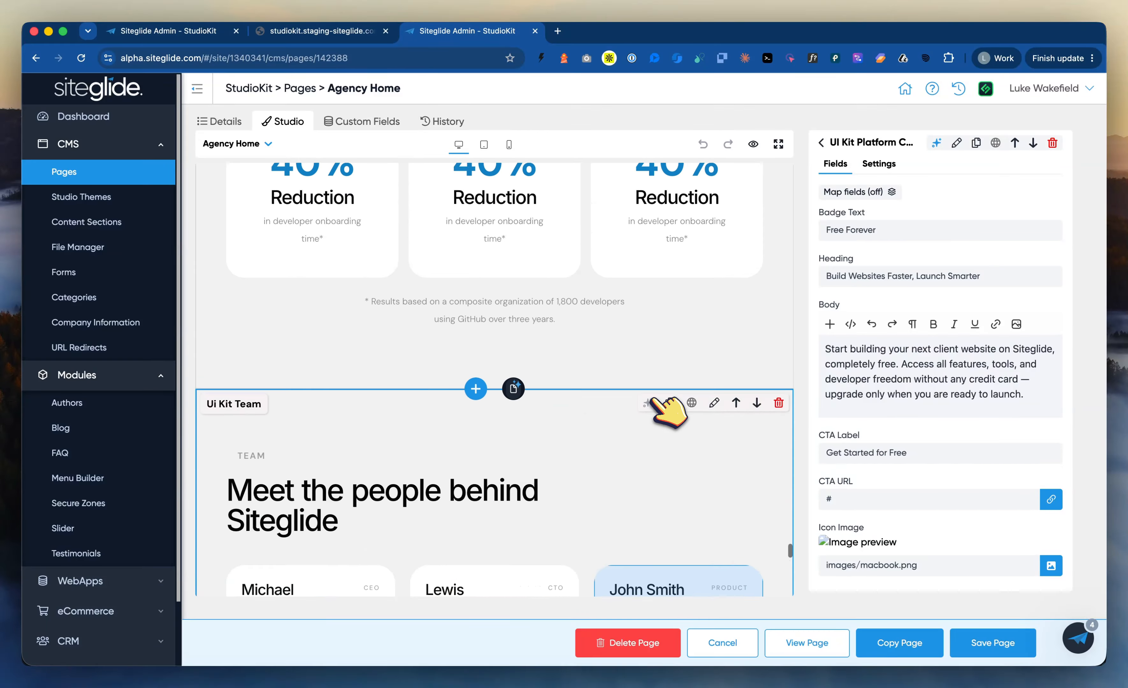
pyautogui.scroll(8, 660, 335)
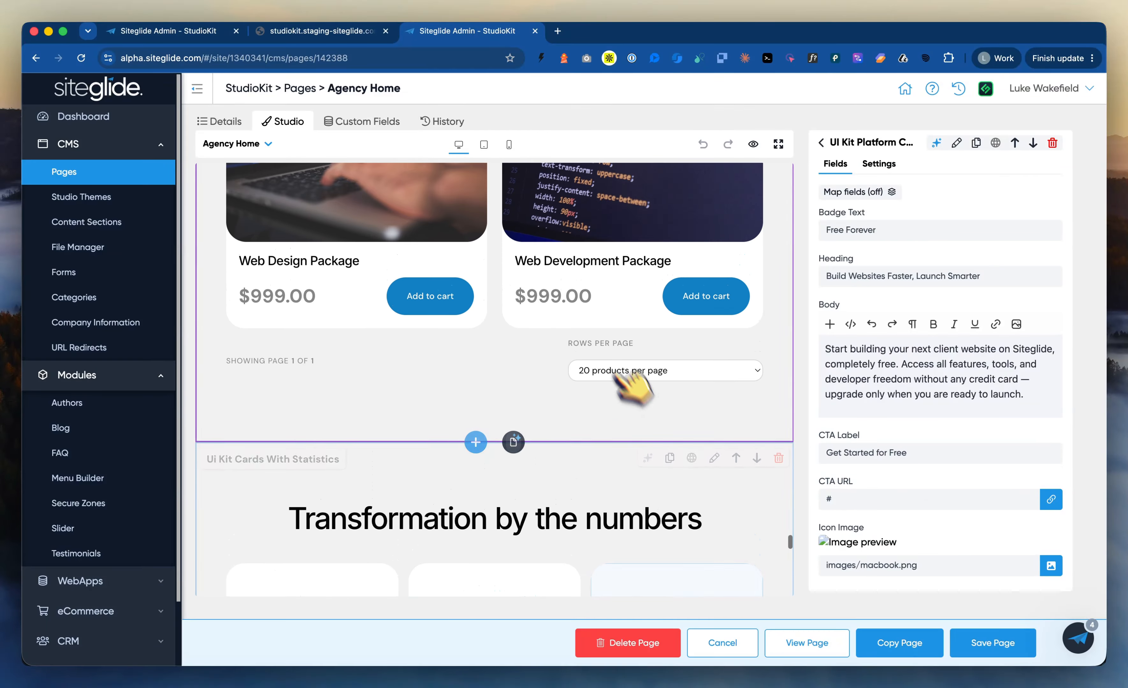
pyautogui.scroll(10, 748, 284)
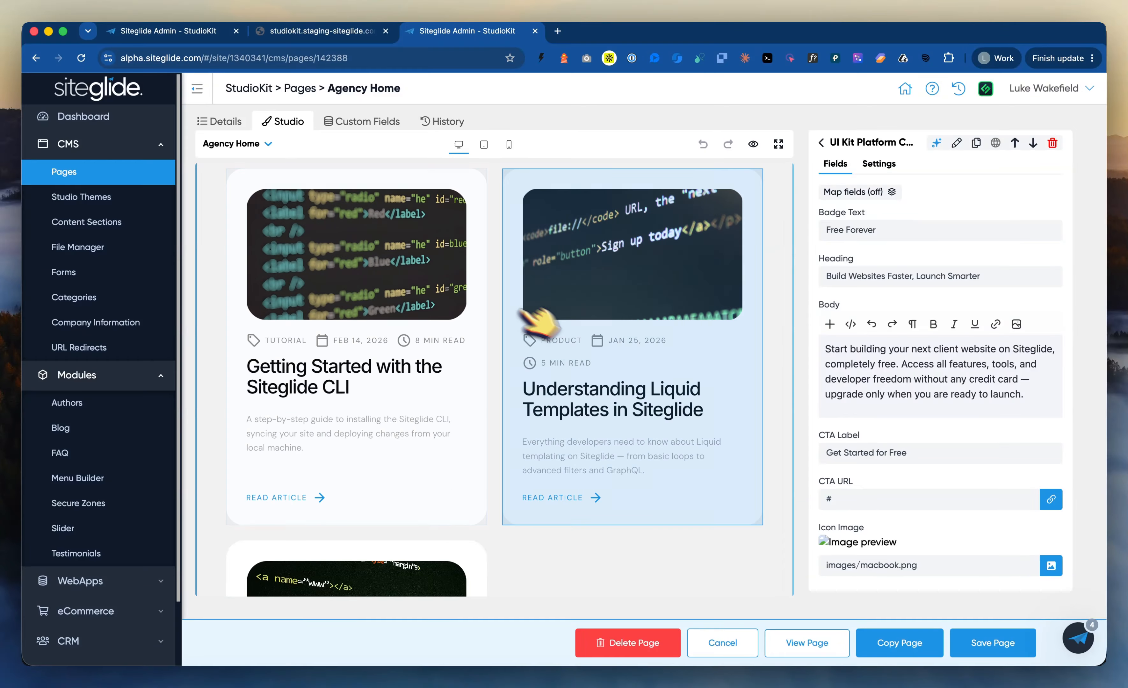
pyautogui.scroll(5, 597, 319)
pyautogui.scroll(-5, 482, 445)
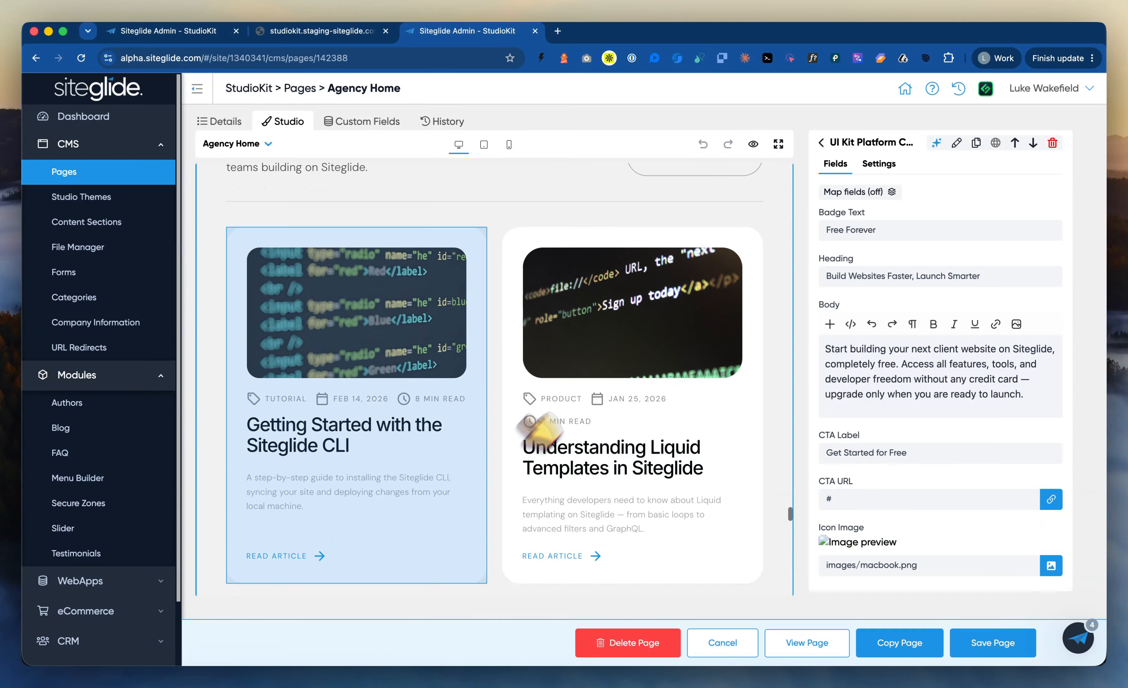
pyautogui.click(614, 326)
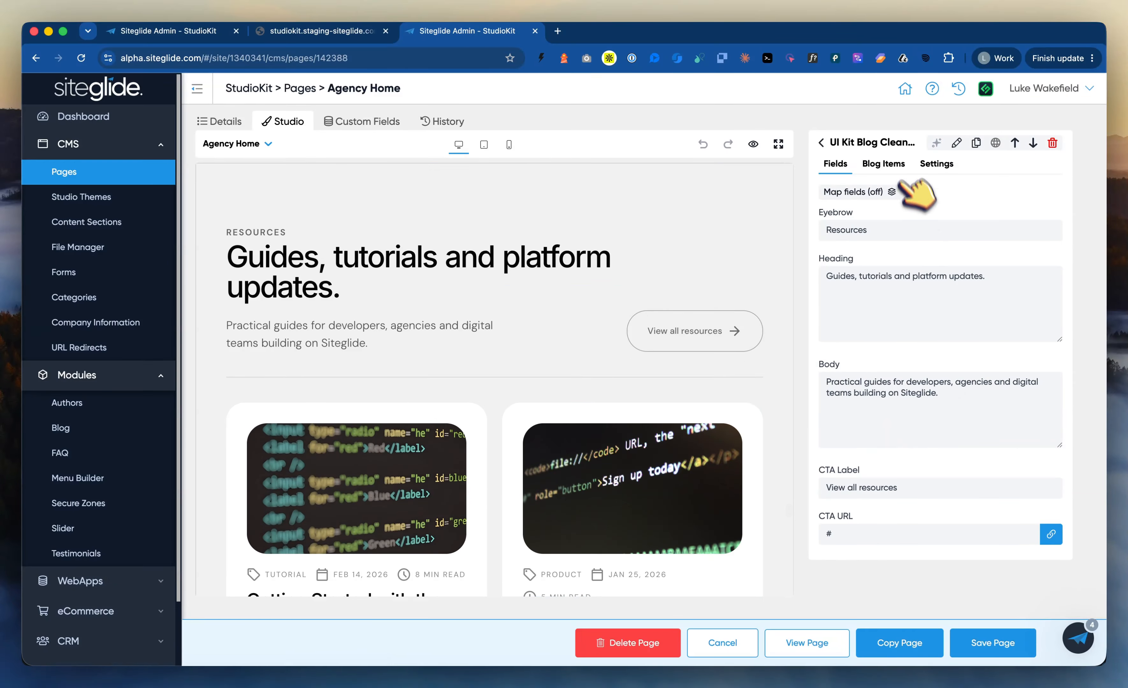
pyautogui.click(901, 165)
pyautogui.scroll(-5, 903, 320)
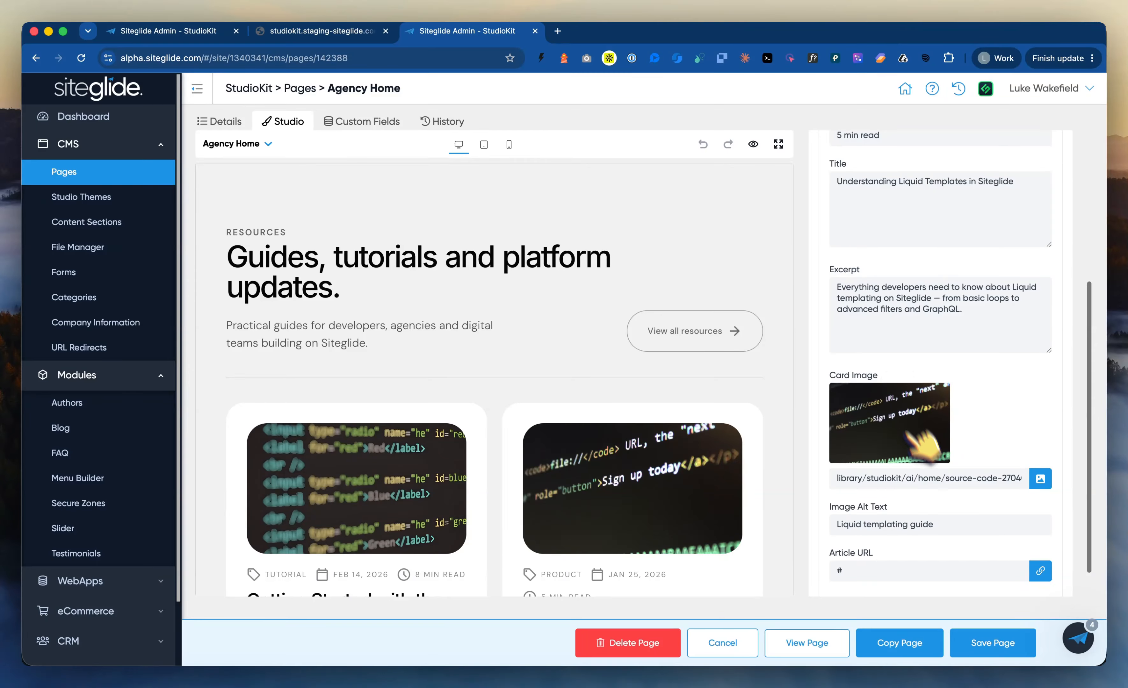
# Step: Browse the card image files in library/studiokit/ai/agency-home and close the file picker without selecting one
pyautogui.click(1039, 479)
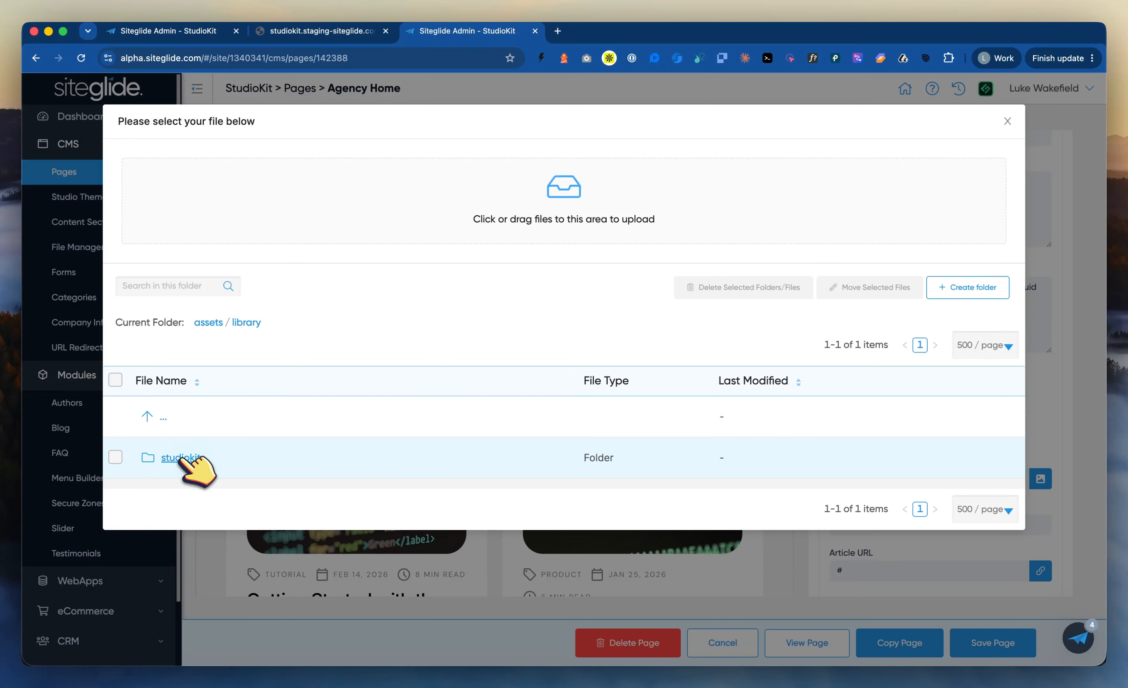
pyautogui.click(180, 457)
pyautogui.click(167, 458)
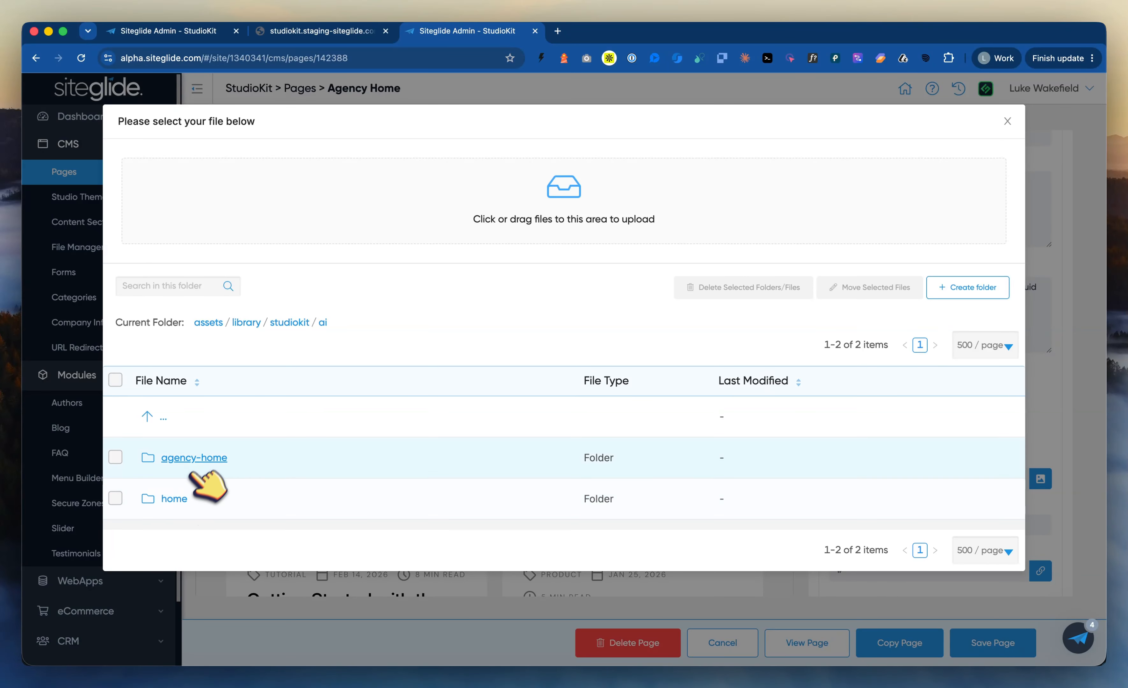
pyautogui.click(183, 458)
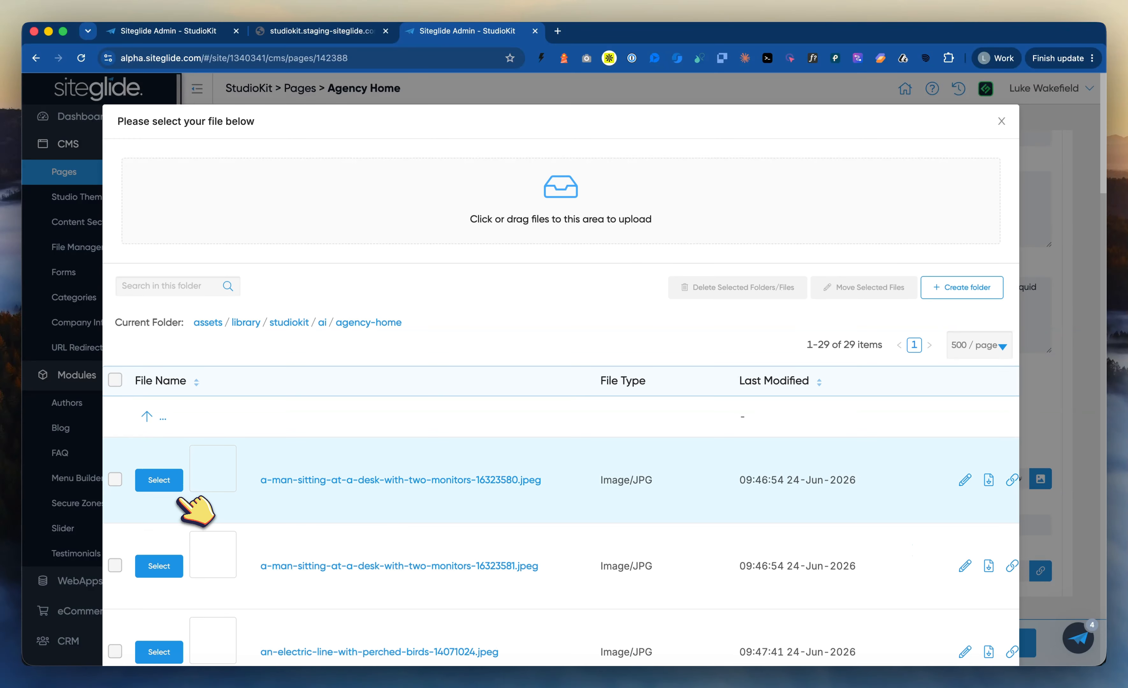
pyautogui.scroll(-6, 301, 519)
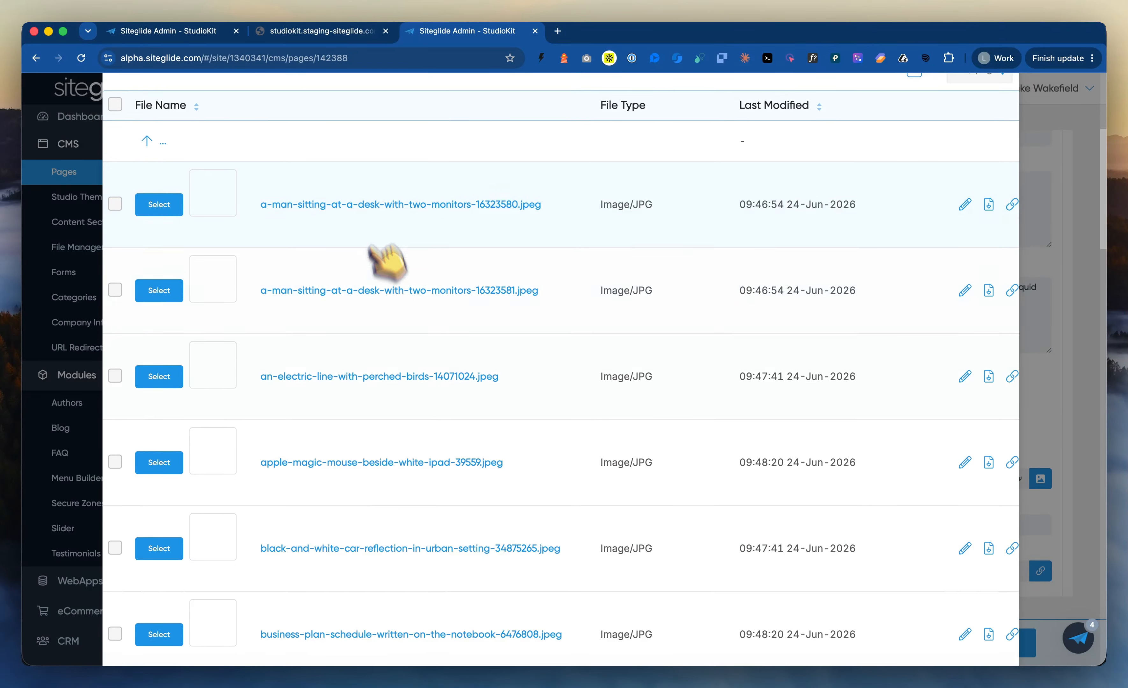
pyautogui.scroll(-8, 403, 378)
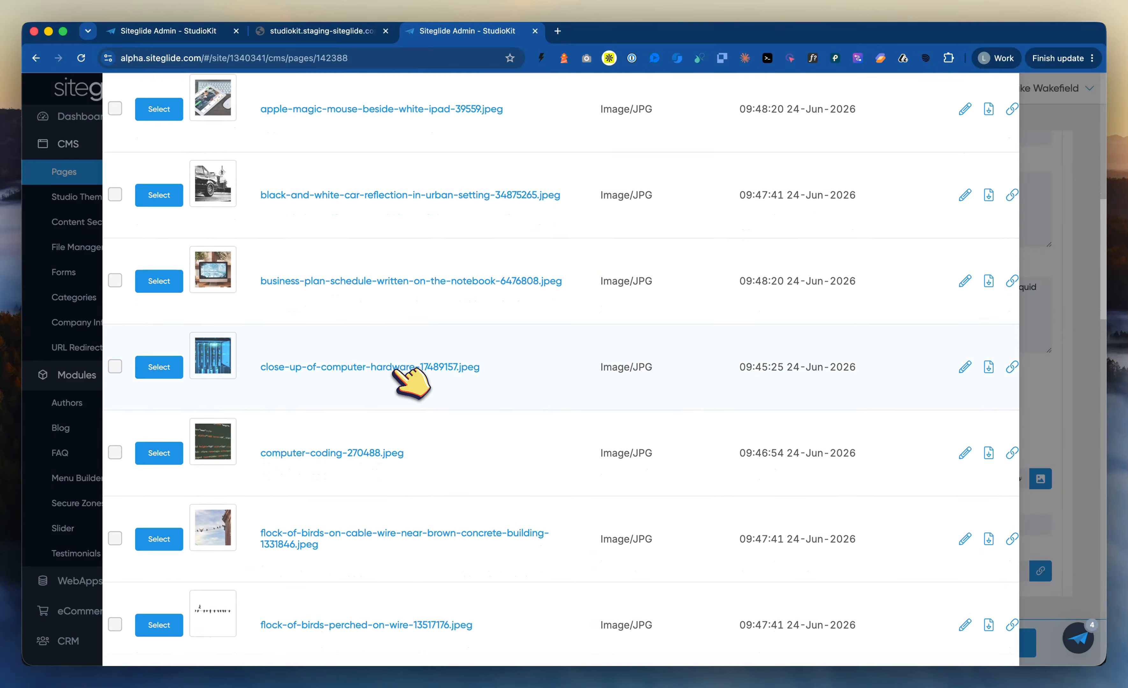
pyautogui.scroll(12, 411, 382)
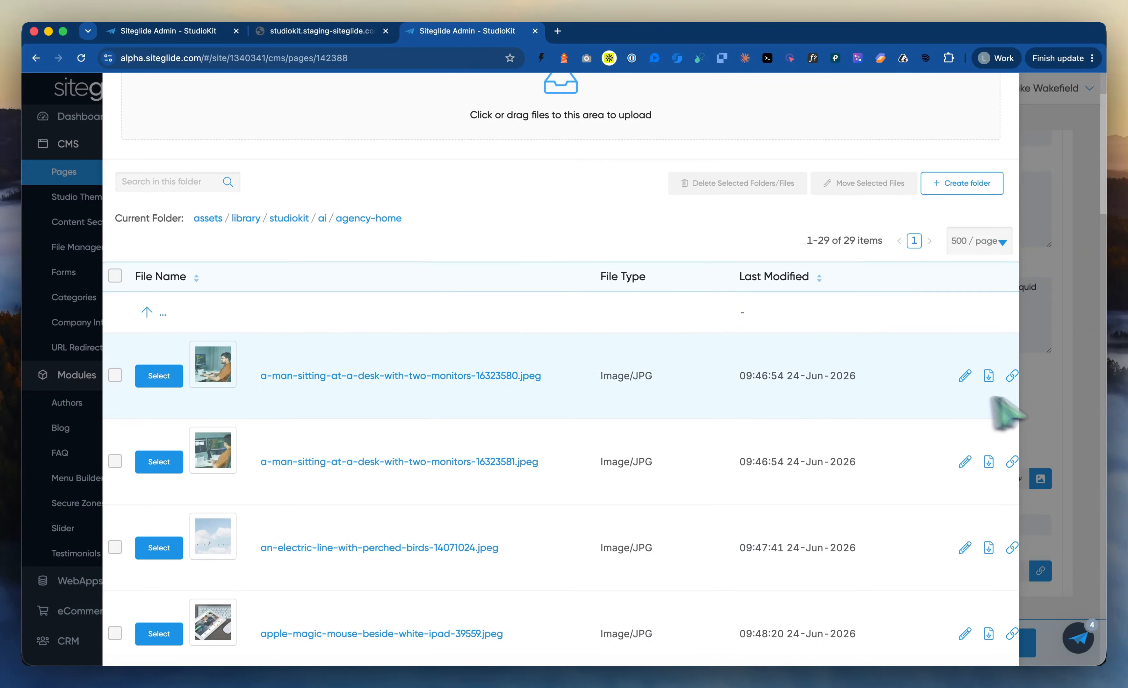
pyautogui.click(1063, 416)
# Step: Review the Liquid Templates blog item's fields, from date and category to image alt text and article URL
pyautogui.scroll(-1, 655, 399)
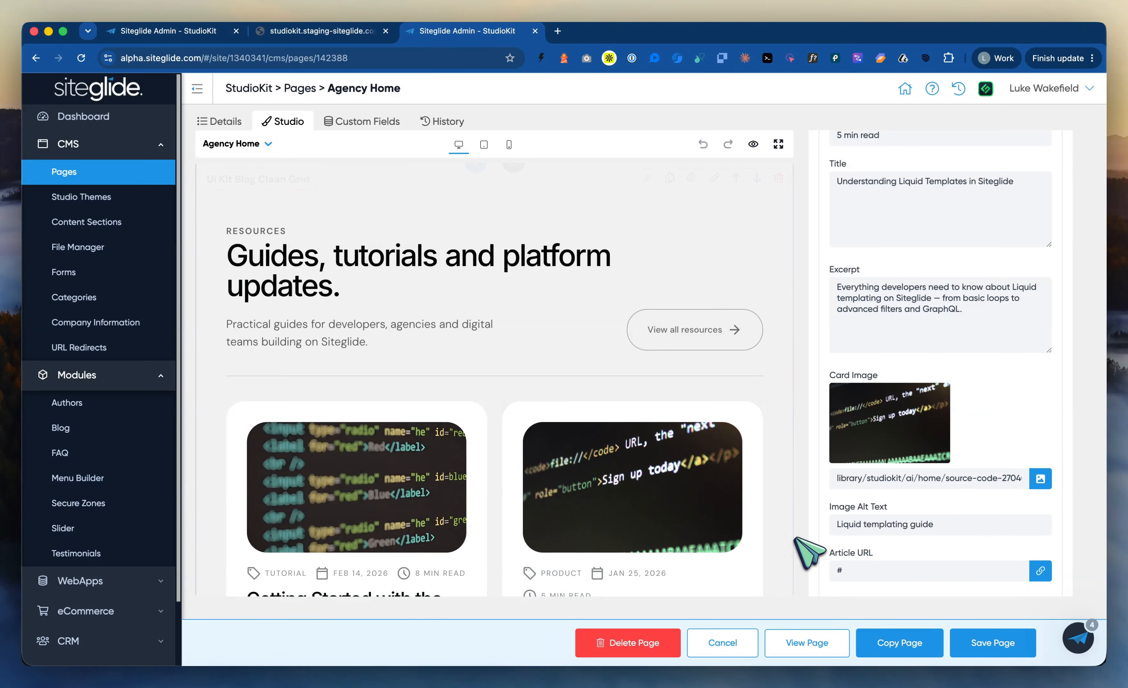
pyautogui.scroll(-2, 795, 539)
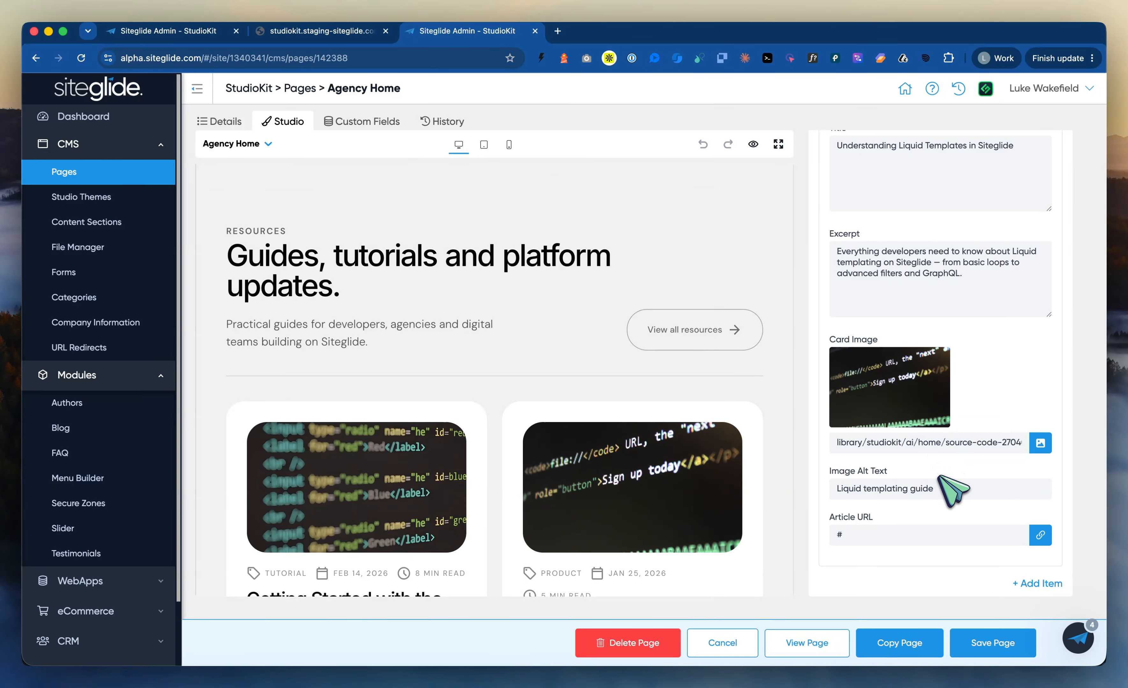
pyautogui.scroll(6, 947, 422)
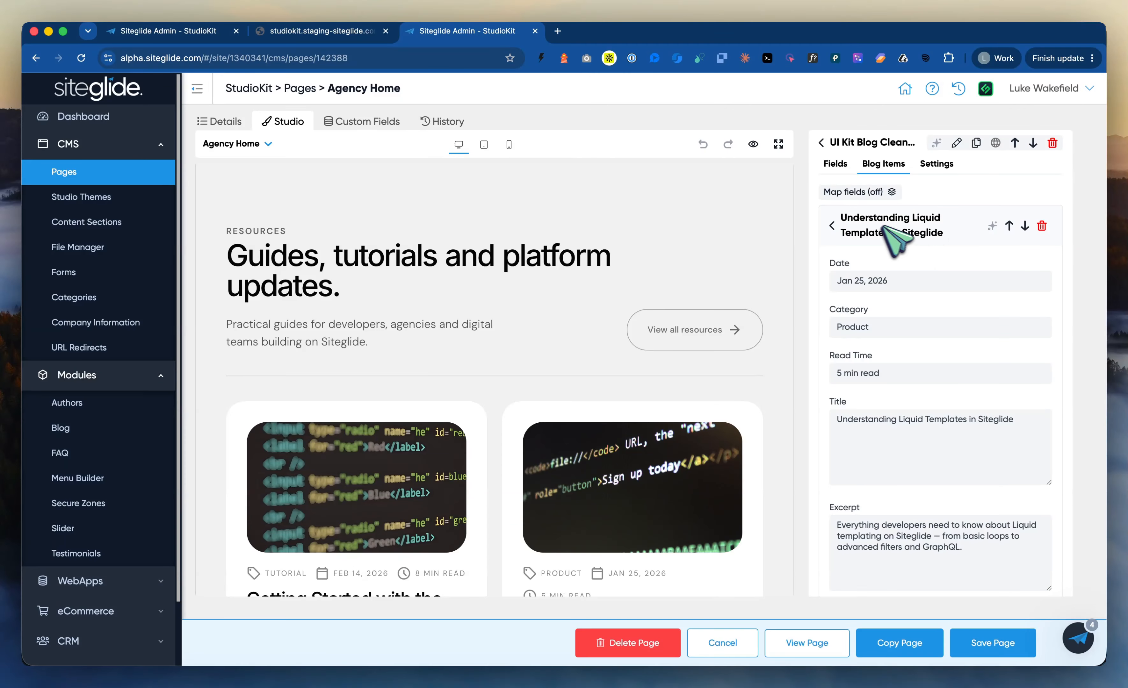
pyautogui.scroll(-6, 880, 366)
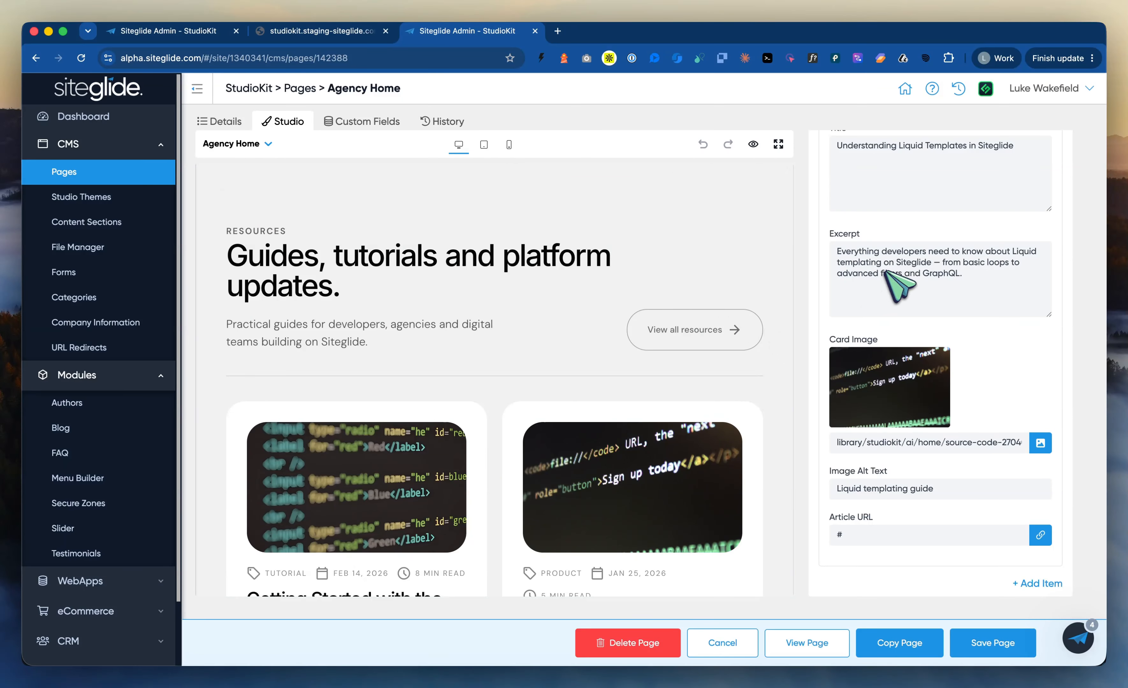
pyautogui.scroll(-2, 672, 416)
# Step: Examine the Blog Clean Grid cards, the blockquote and the product listing below them in the Agency Home preview
pyautogui.scroll(-10, 670, 415)
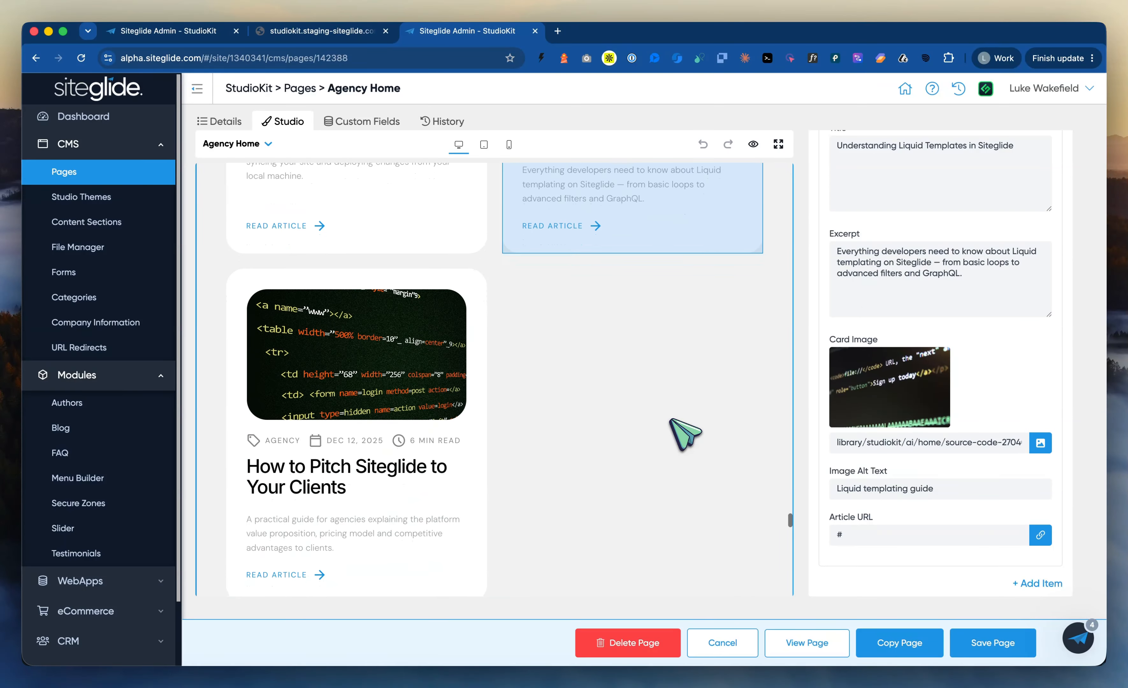
pyautogui.scroll(5, 931, 539)
pyautogui.scroll(10, 717, 458)
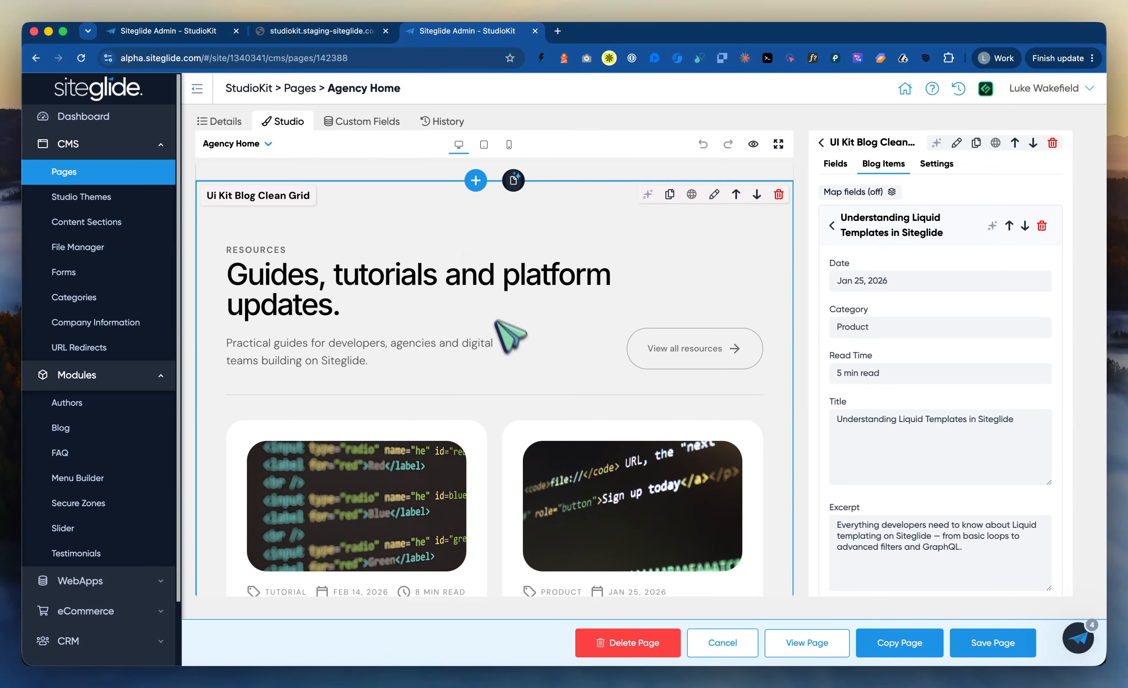
pyautogui.scroll(-5, 486, 345)
pyautogui.scroll(-10, 486, 345)
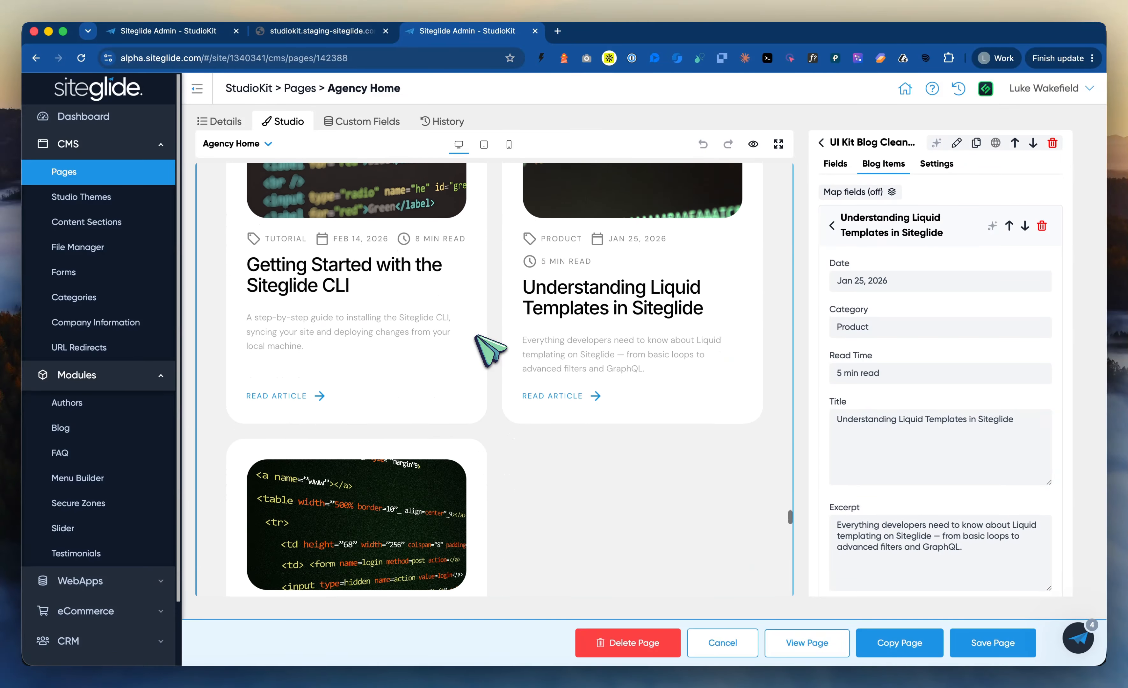
pyautogui.scroll(-8, 490, 351)
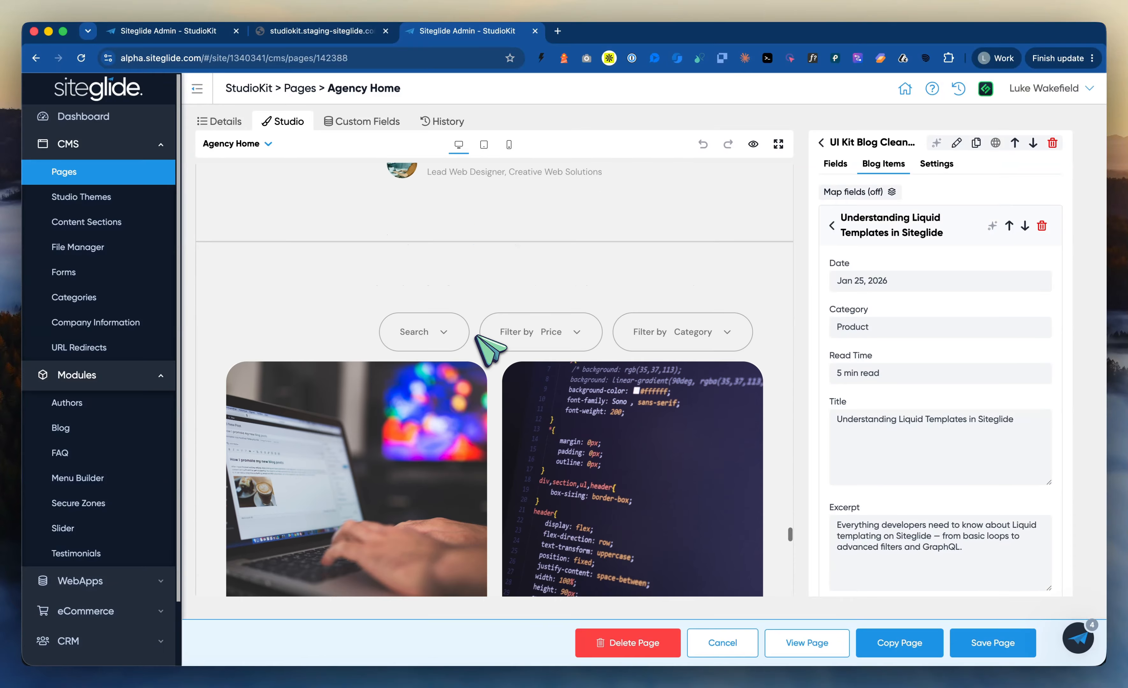
pyautogui.scroll(10, 490, 350)
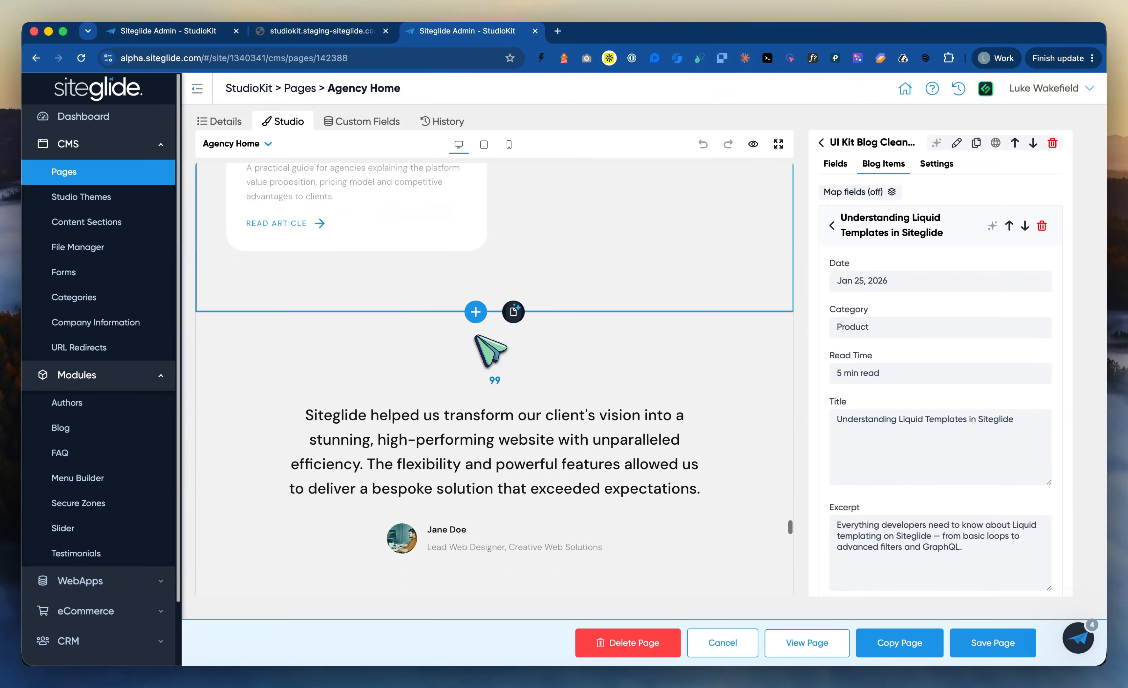
pyautogui.scroll(-1, 490, 350)
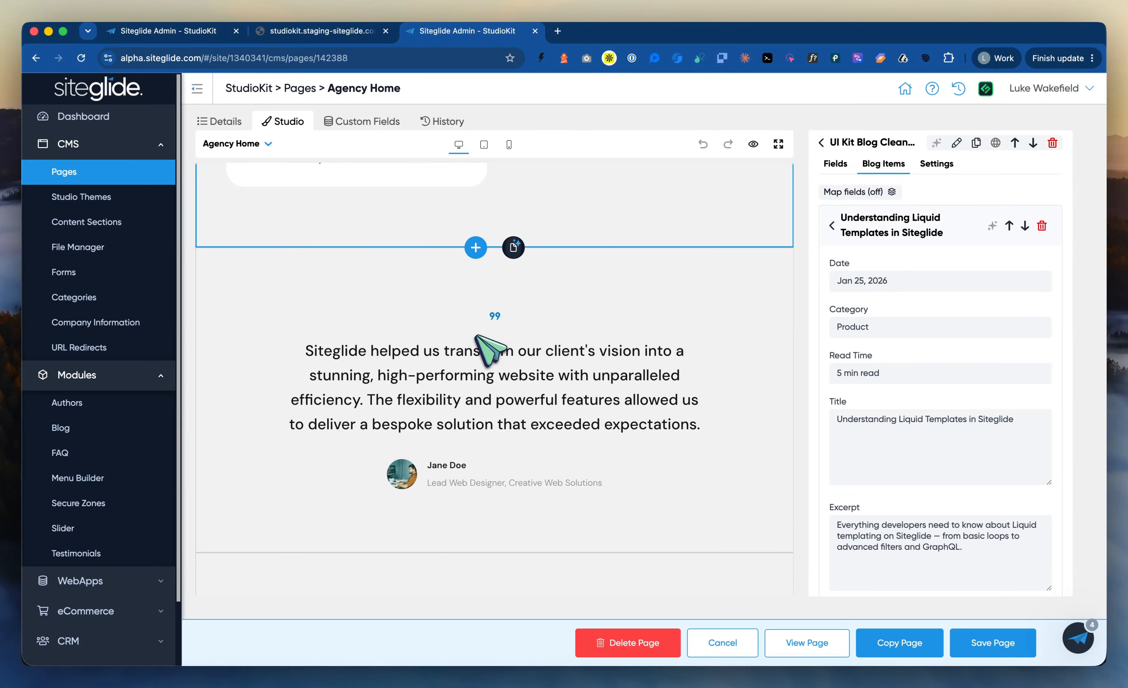
# Step: Return to Agency Home's section list and bring the page preview back to the hero
pyautogui.click(824, 142)
pyautogui.scroll(5, 701, 276)
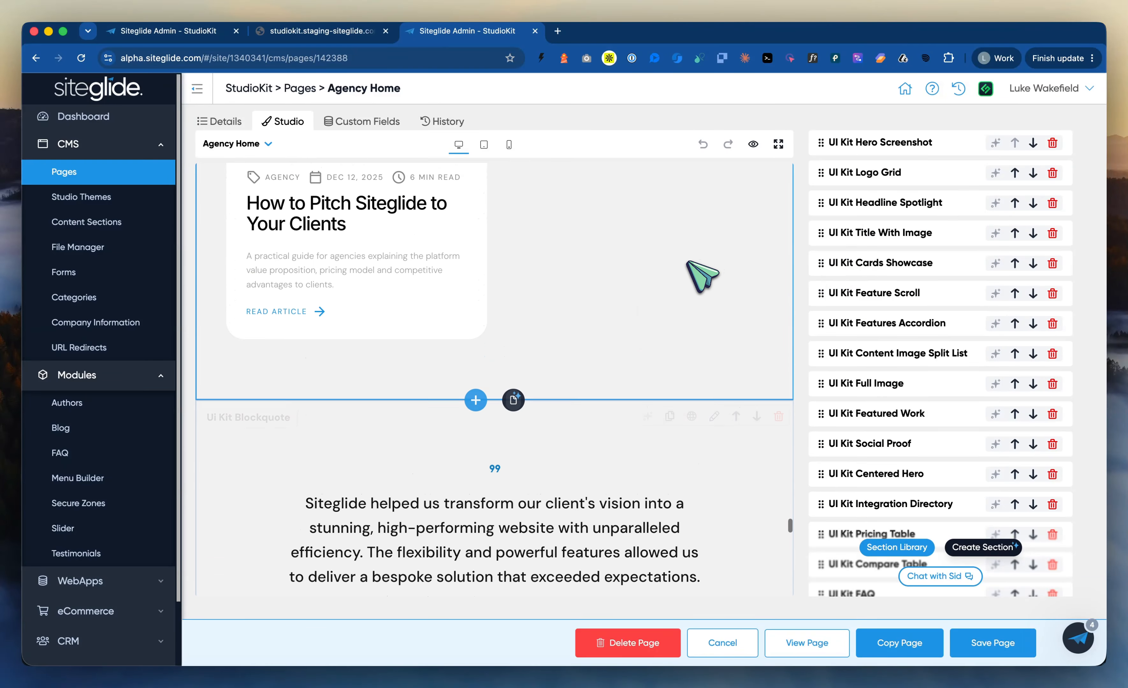
pyautogui.moveTo(790, 526); pyautogui.dragTo(801, 120)
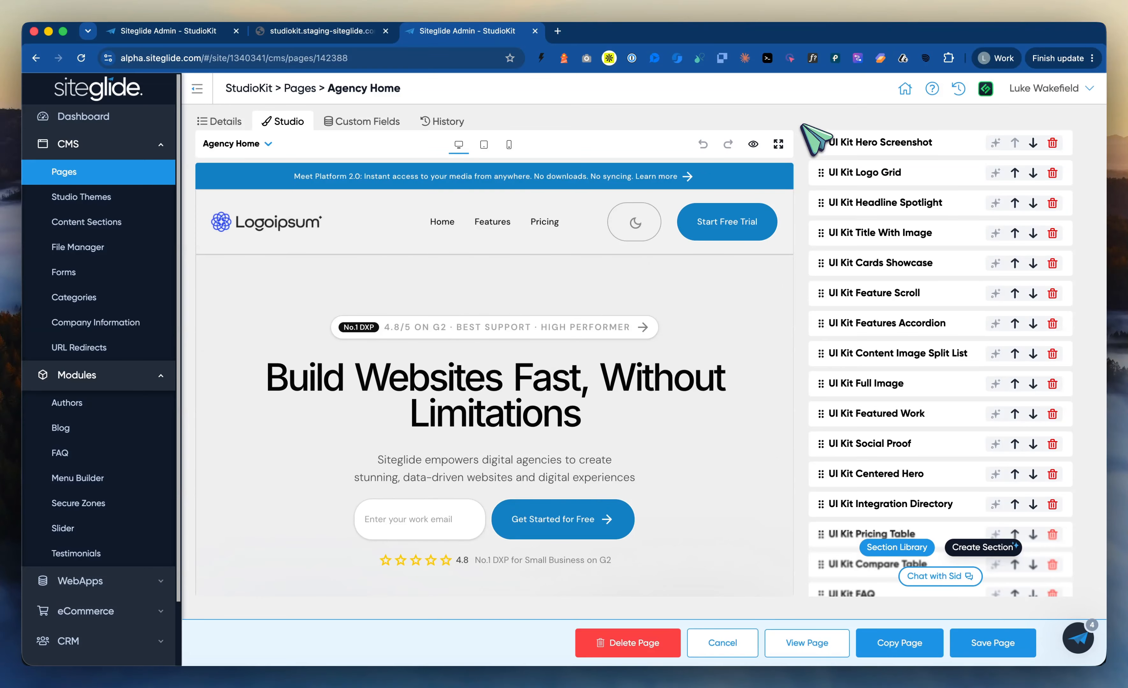